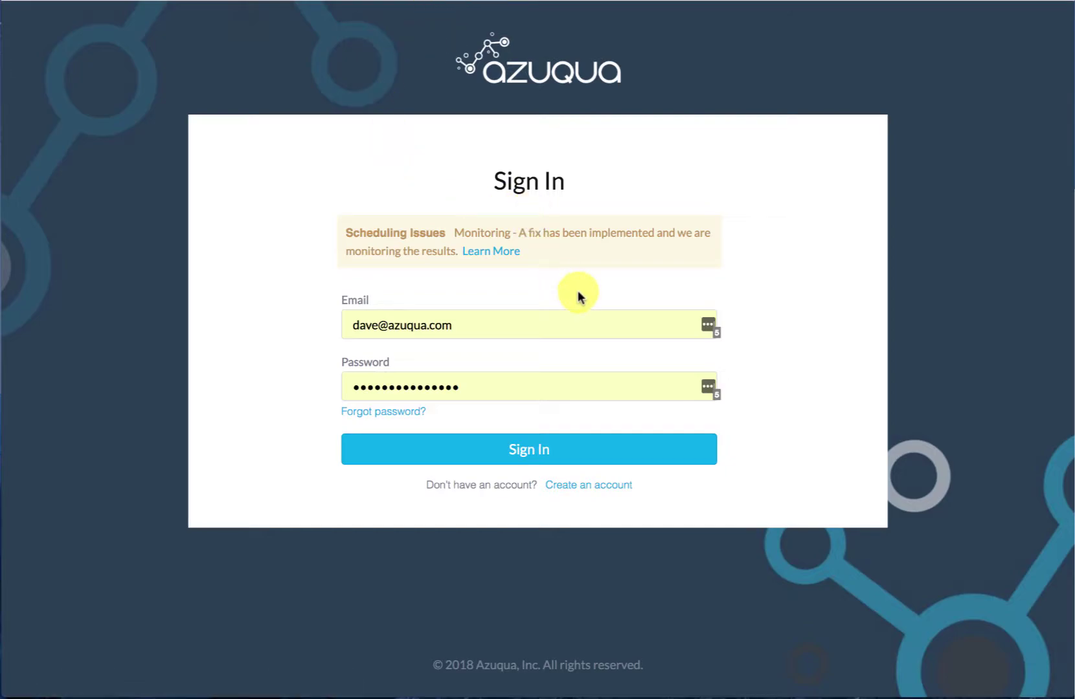
# Sign in with the prefilled credentials and open the organization's connection settings
pyautogui.click(562, 455)
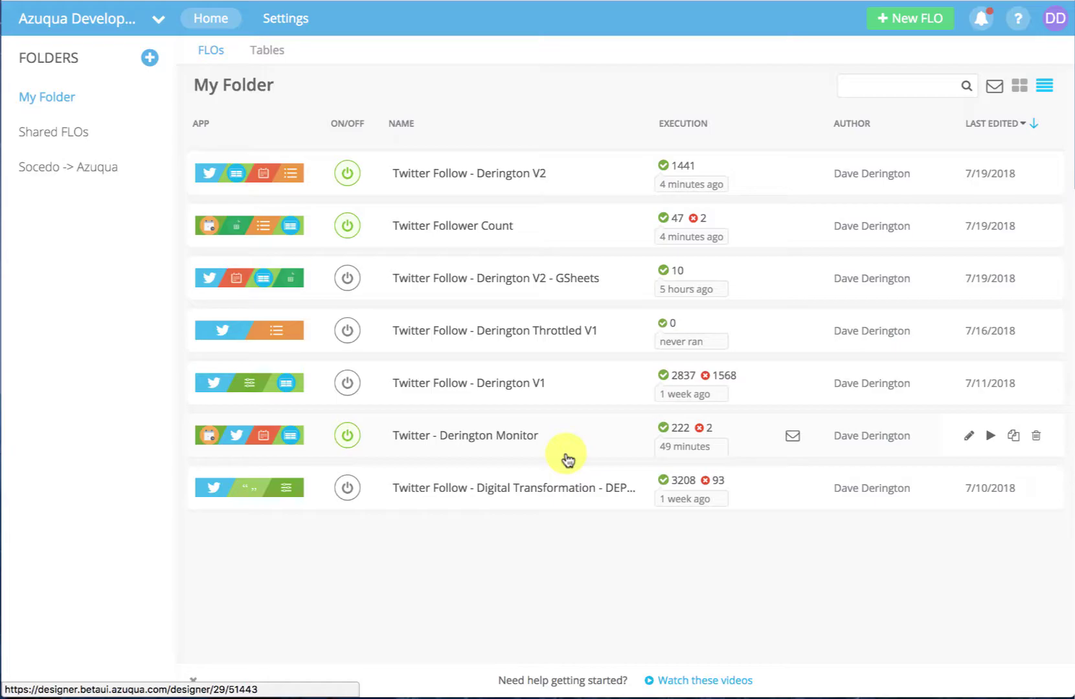
pyautogui.click(287, 21)
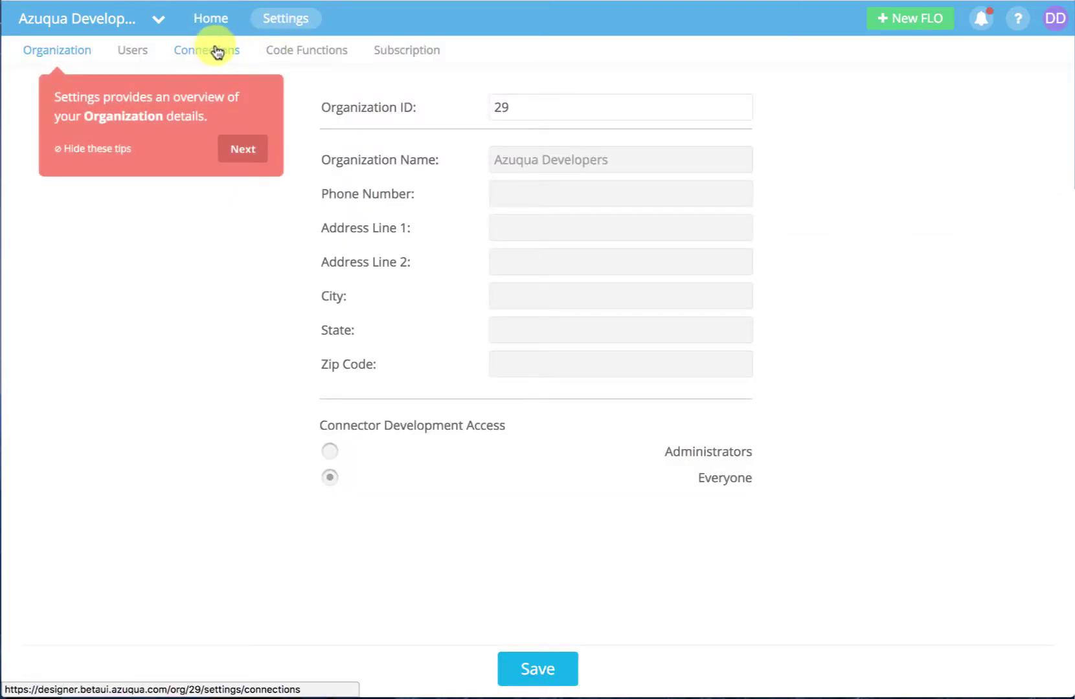
pyautogui.click(217, 52)
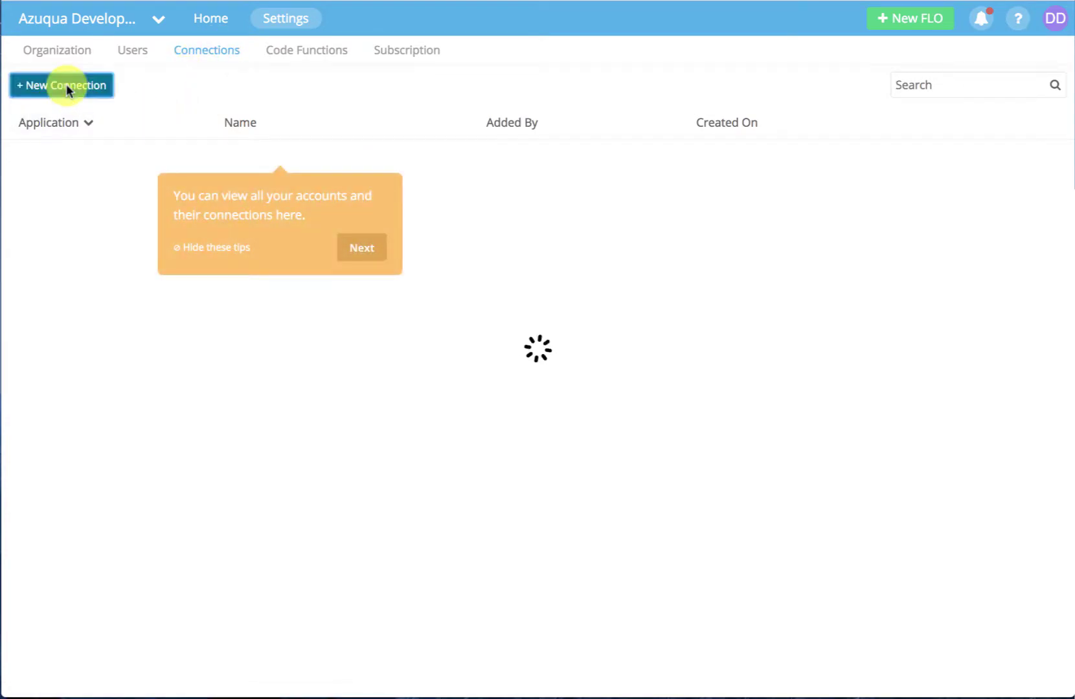
# Try to create a Twitter connection nicknamed "Test Connection for Twitter", closing it at the account authorization
pyautogui.click(66, 85)
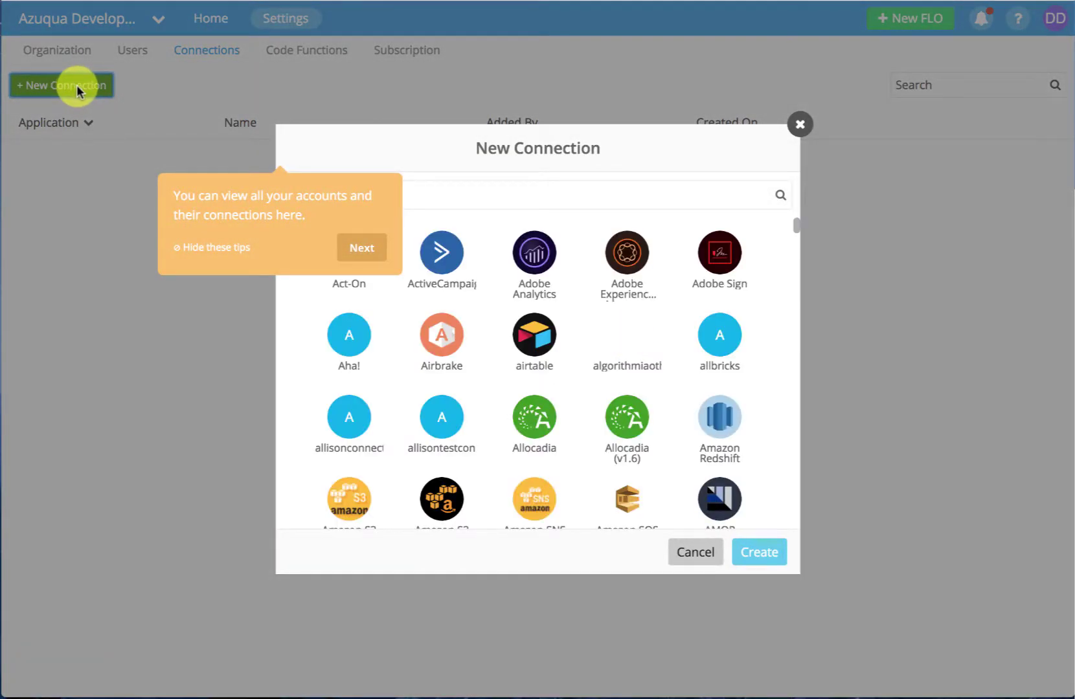
pyautogui.click(576, 199)
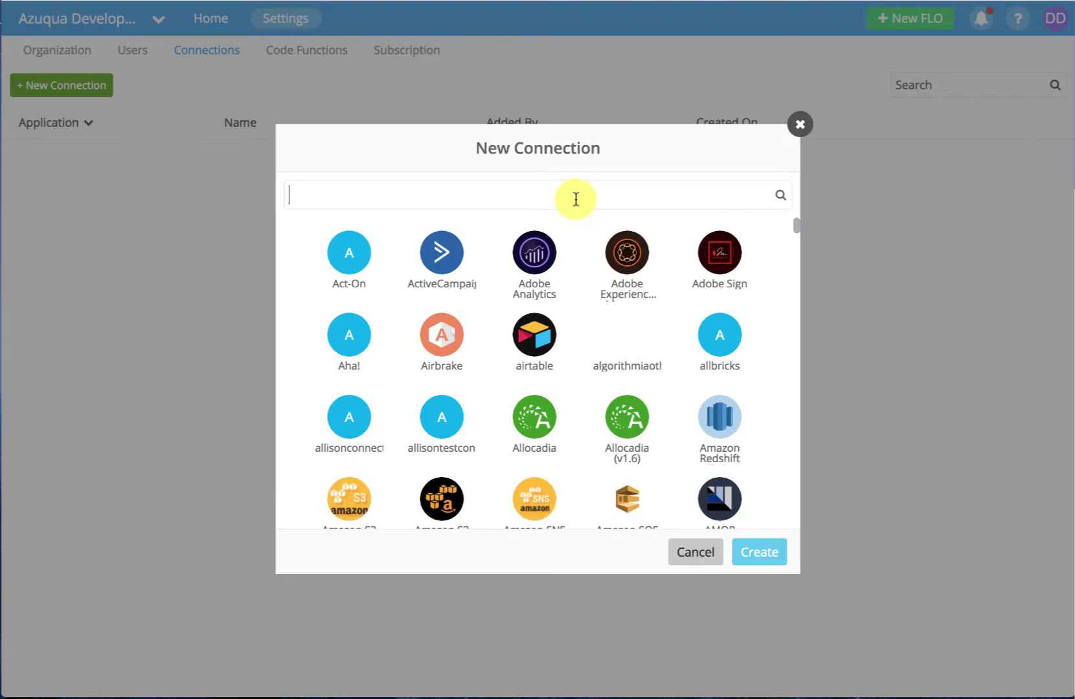
pyautogui.write('twitter')
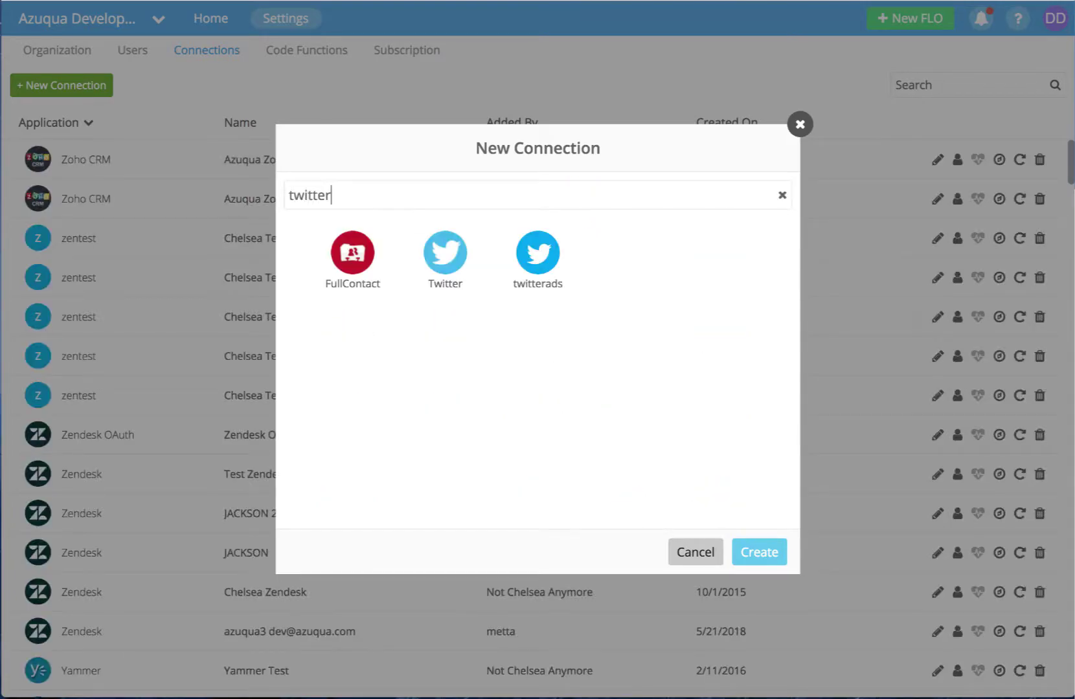
pyautogui.click(447, 256)
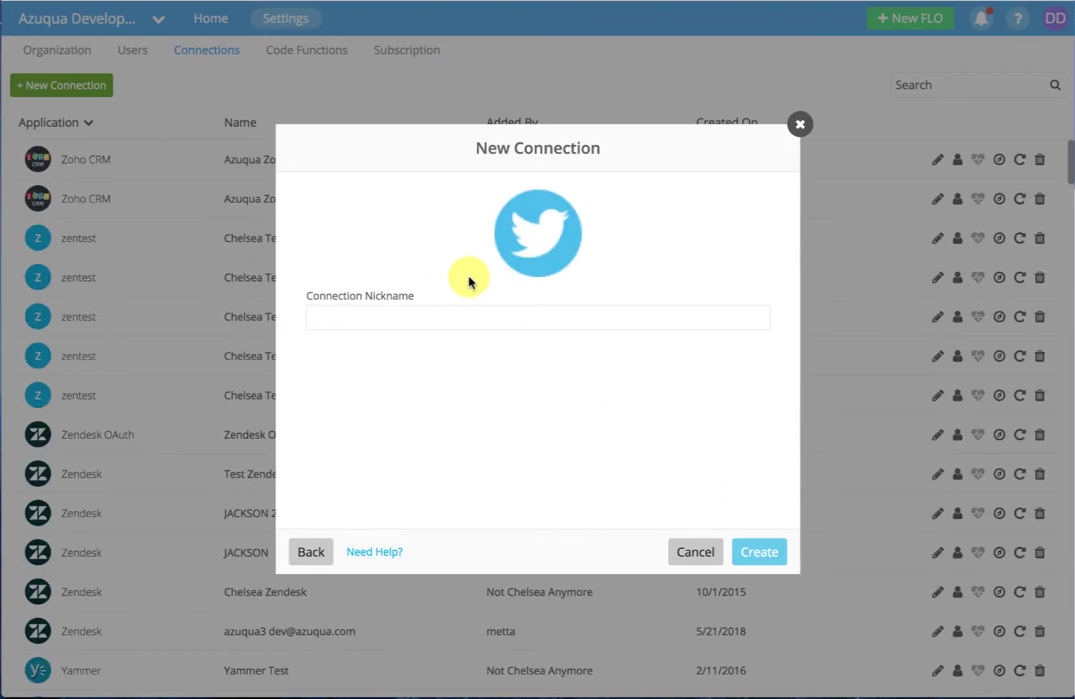
pyautogui.click(454, 315)
pyautogui.write('Test Connection for Twitter')
pyautogui.click(743, 551)
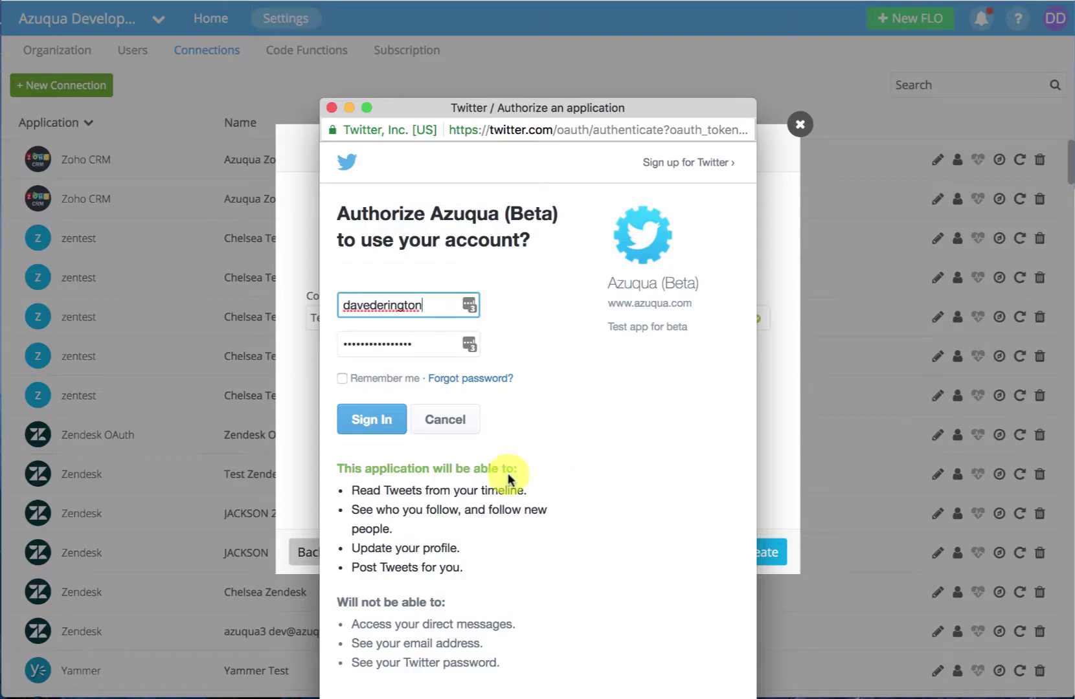
pyautogui.click(331, 108)
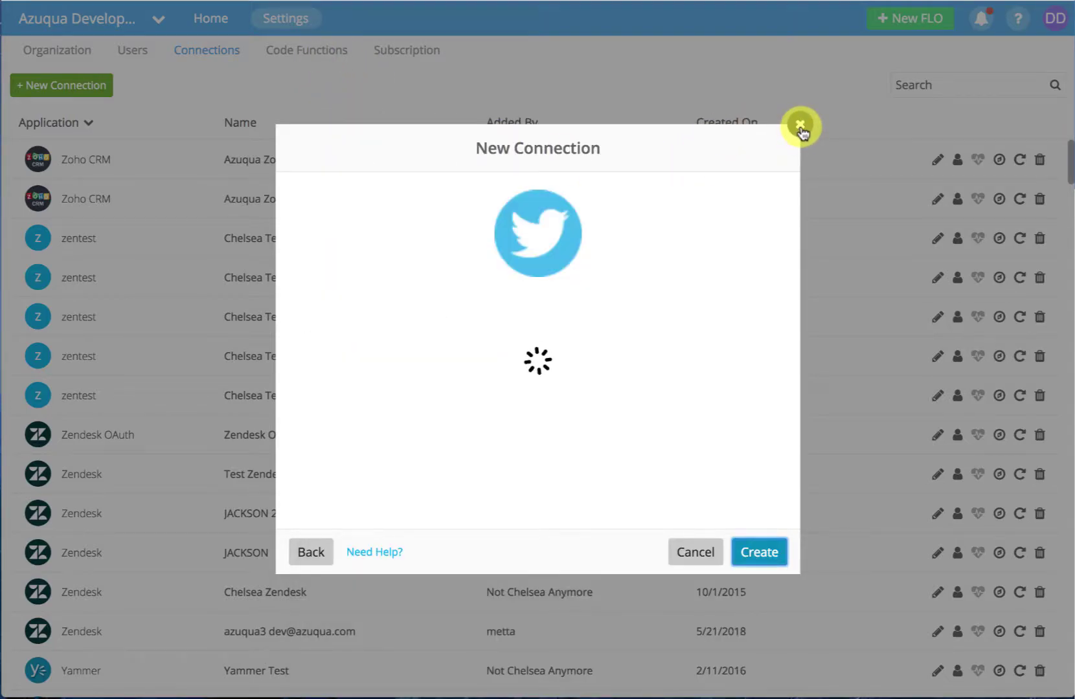
pyautogui.click(801, 125)
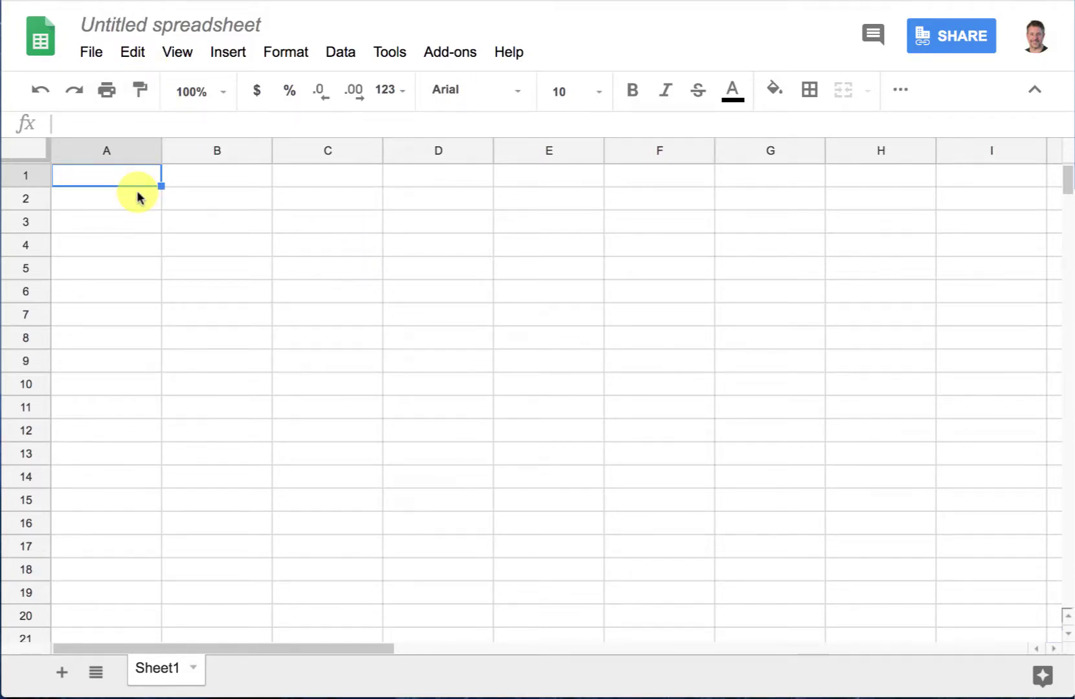
# In a blank Google Sheets spreadsheet, enter the headers "Date Added" and "Username" in cells A1 and B1
pyautogui.write('Date Added')
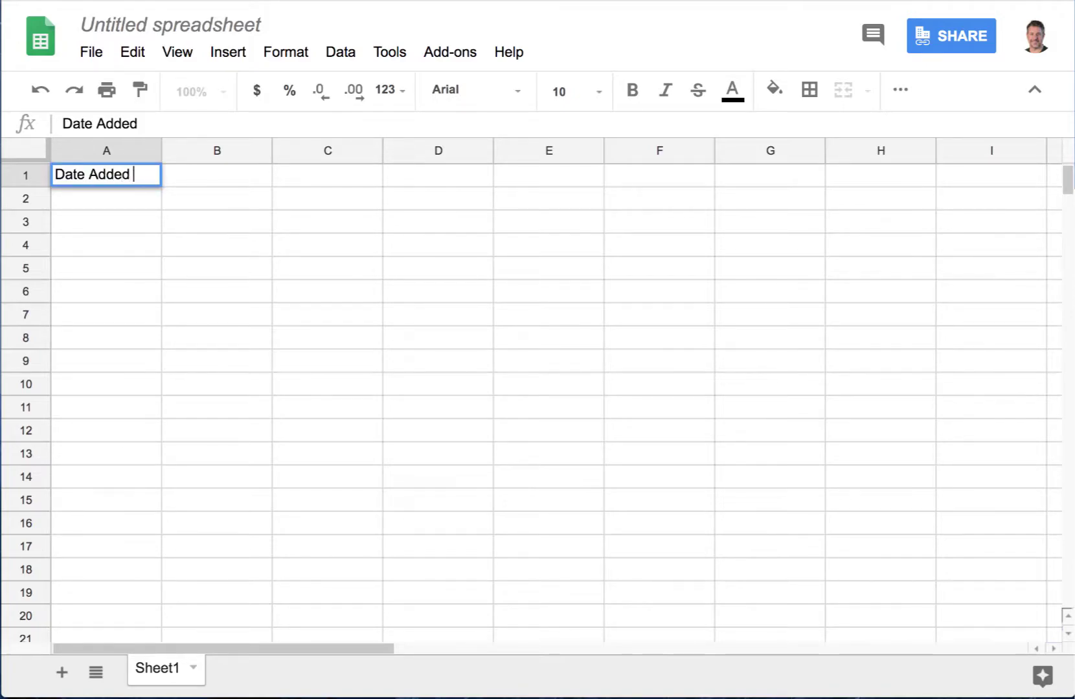
pyautogui.press('Tab')
pyautogui.write('Username')
pyautogui.press('Tab')
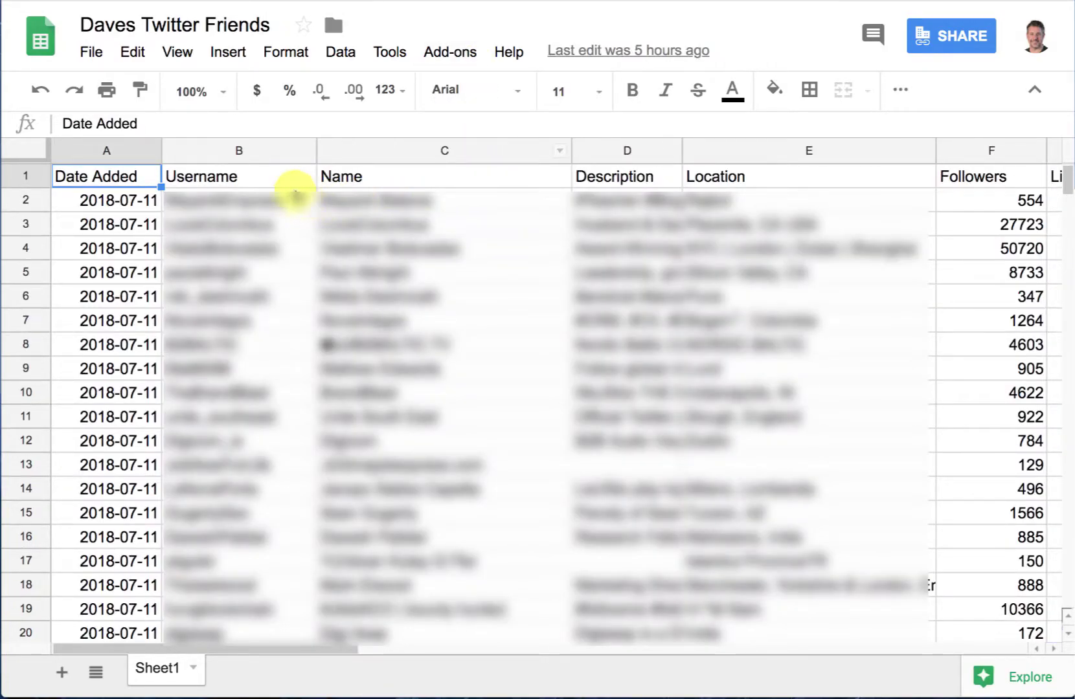
# Review the header row of the existing Twitter friends spreadsheet, from Username through Lifetime Tweets
pyautogui.click(239, 182)
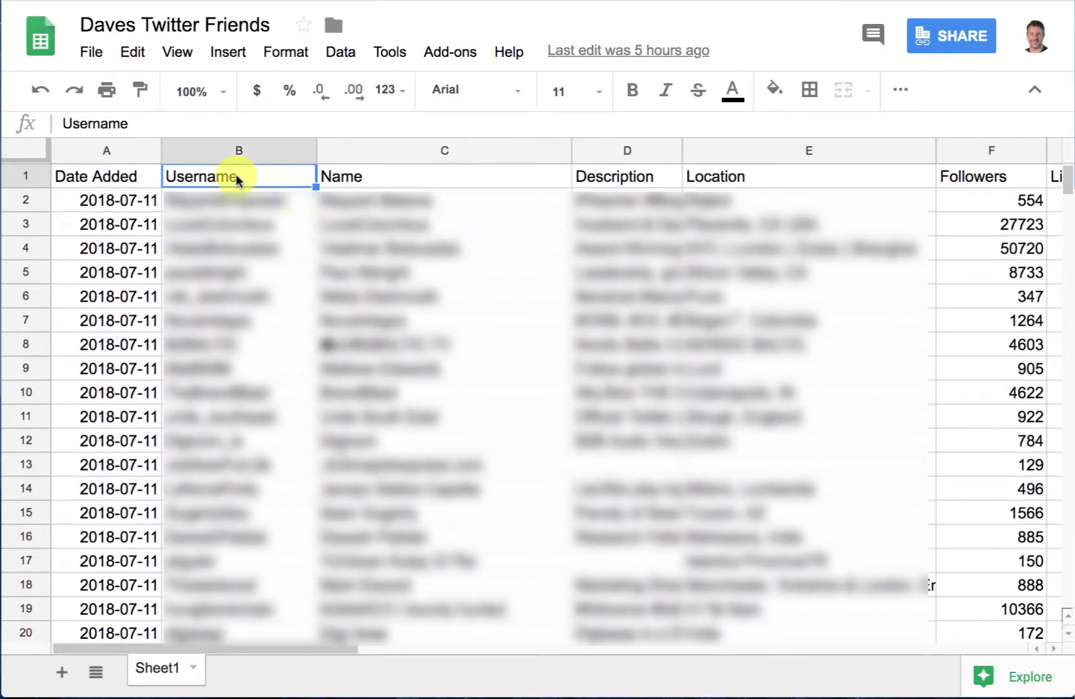
pyautogui.press('Right')
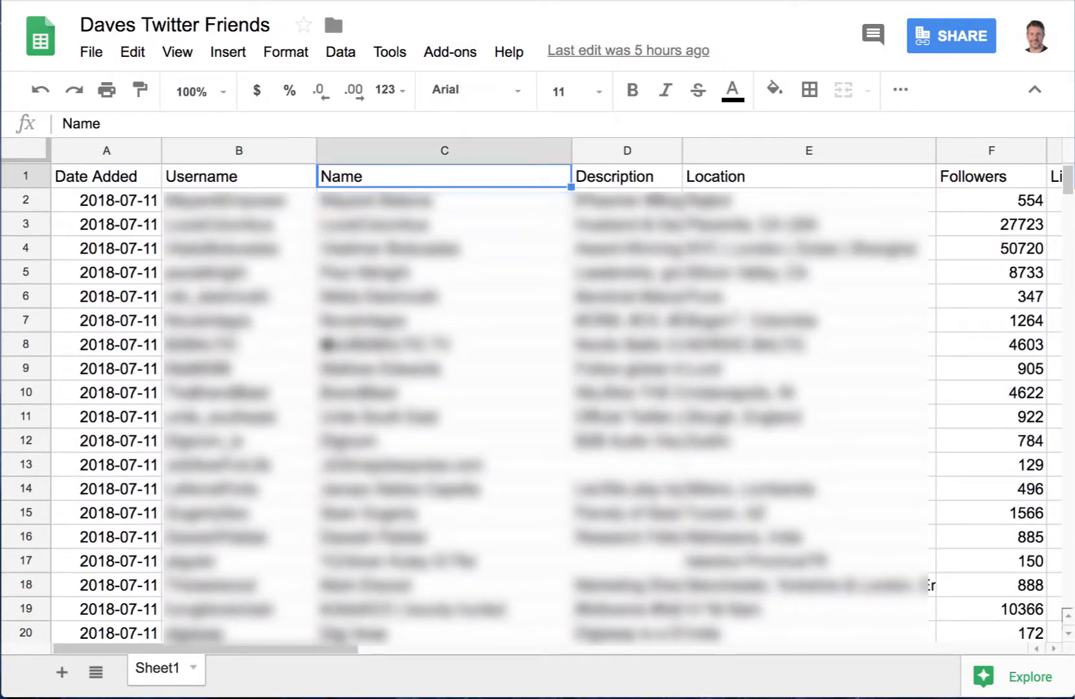
pyautogui.press('Right')
pyautogui.press('Right')
pyautogui.press('Right')
pyautogui.press('Right')
pyautogui.press('Right')
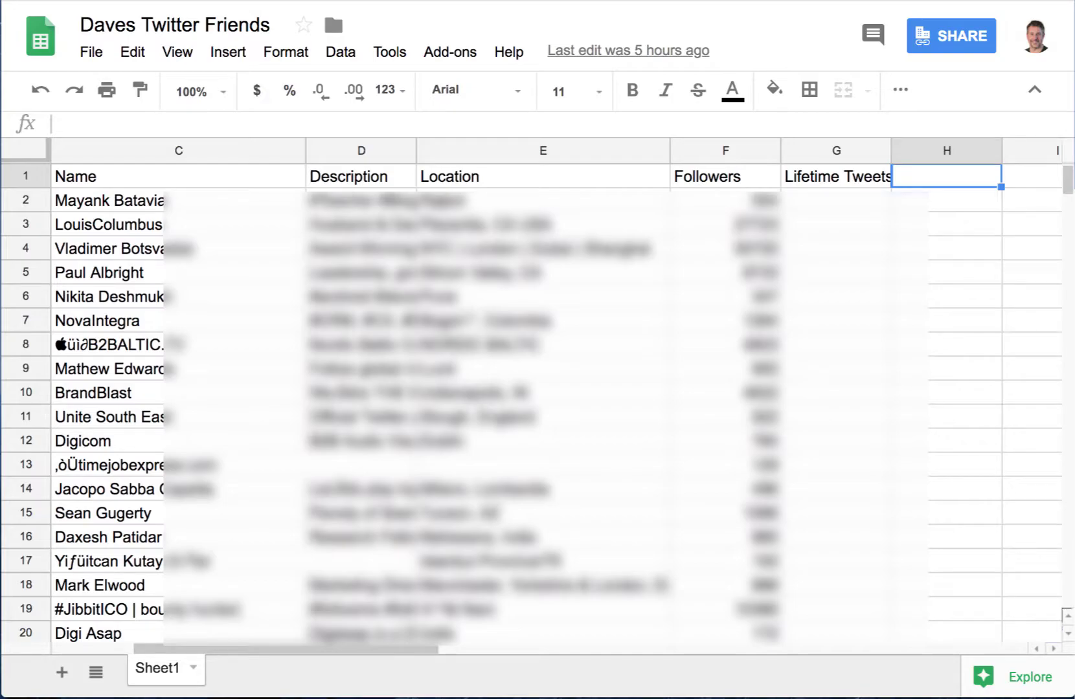
pyautogui.press('Left')
pyautogui.press('Left')
pyautogui.press('Left')
pyautogui.press('Left')
pyautogui.press('Left')
pyautogui.press('Left')
pyautogui.press('Left')
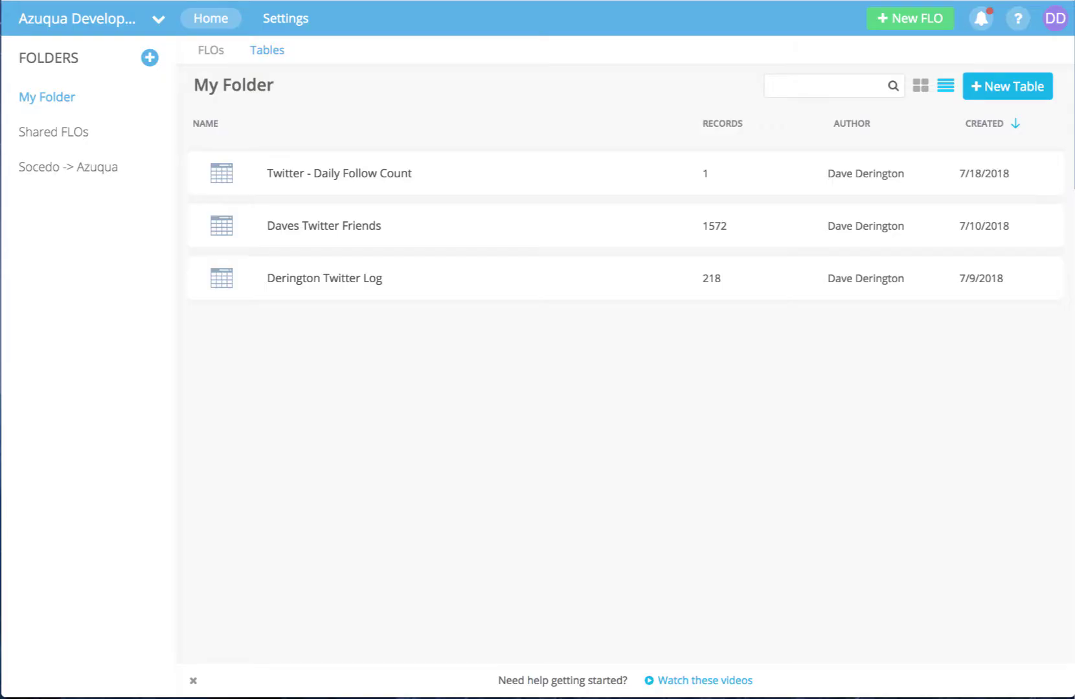
# In Azuqua, create a new table in My Folder and name it "Tracking Table"
pyautogui.click(1009, 88)
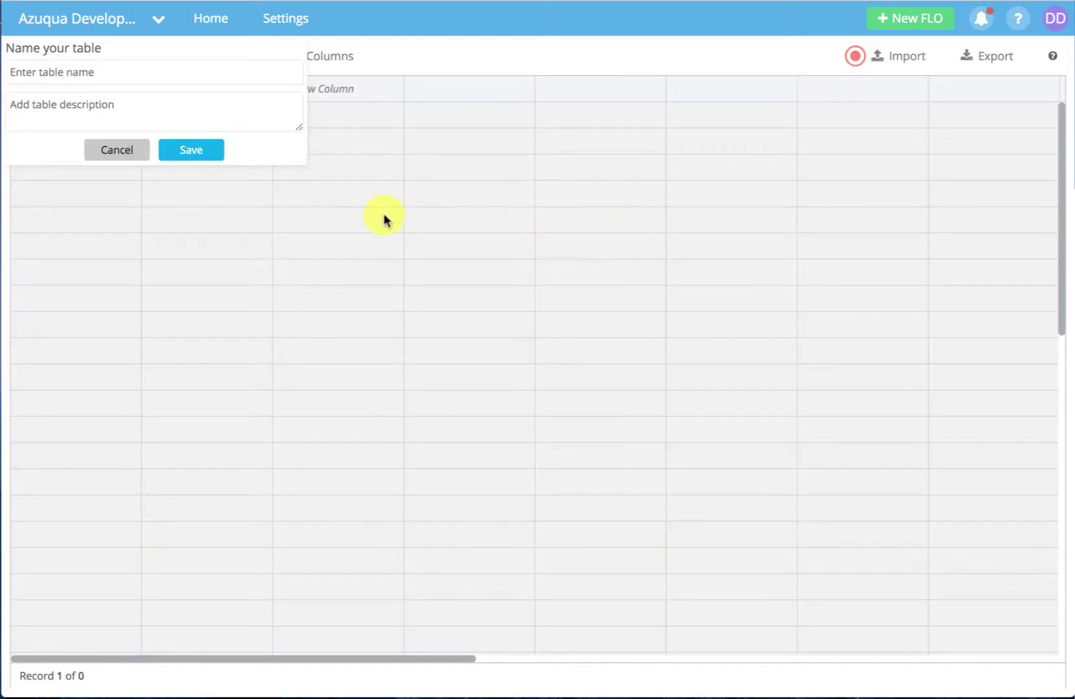
pyautogui.click(211, 21)
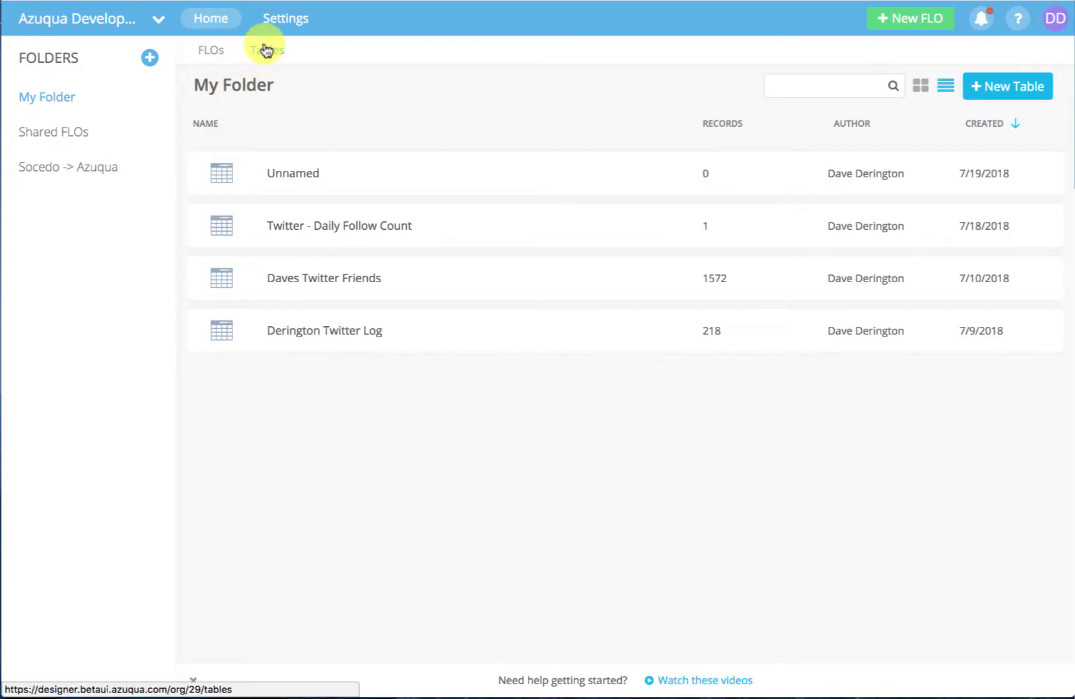
pyautogui.click(988, 88)
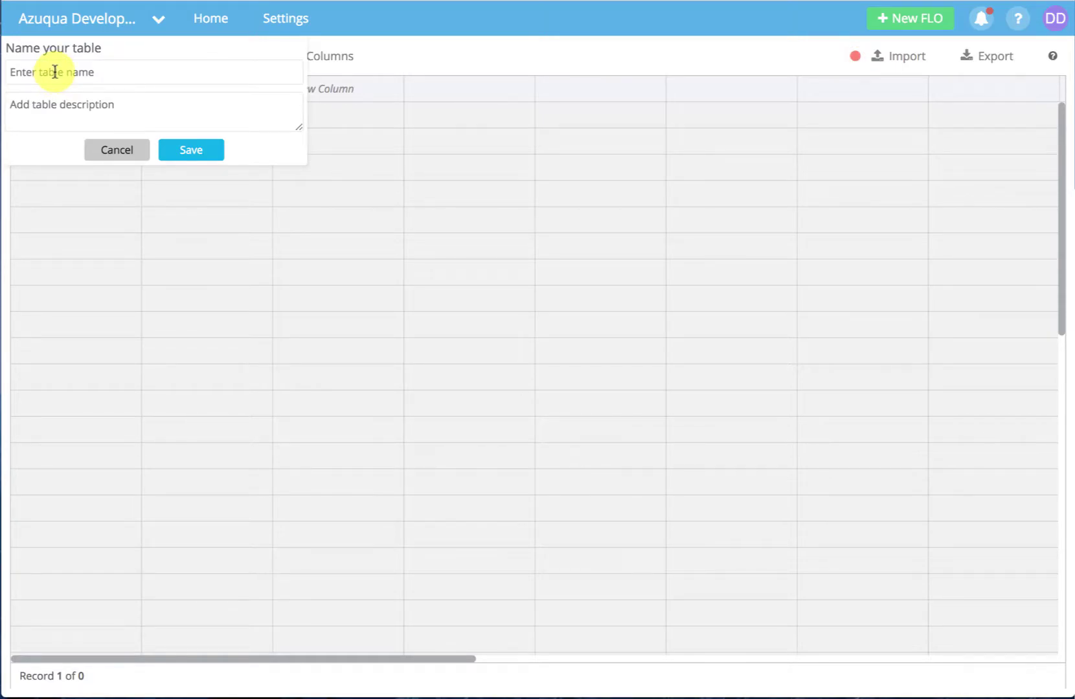
pyautogui.write('Tracking ')
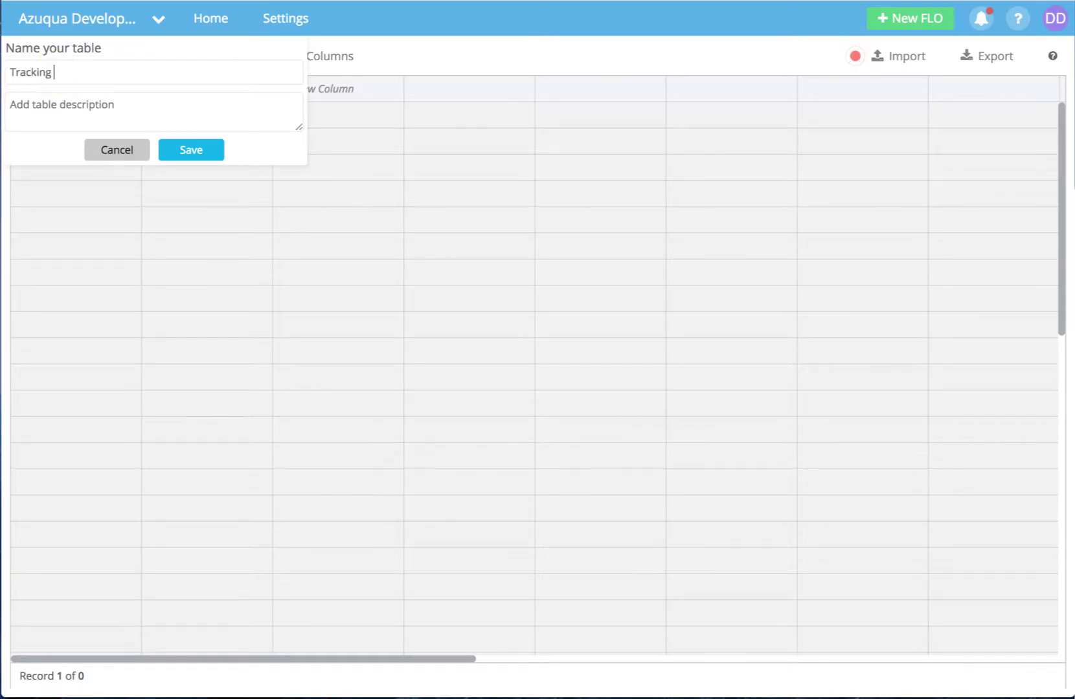
pyautogui.write('Table')
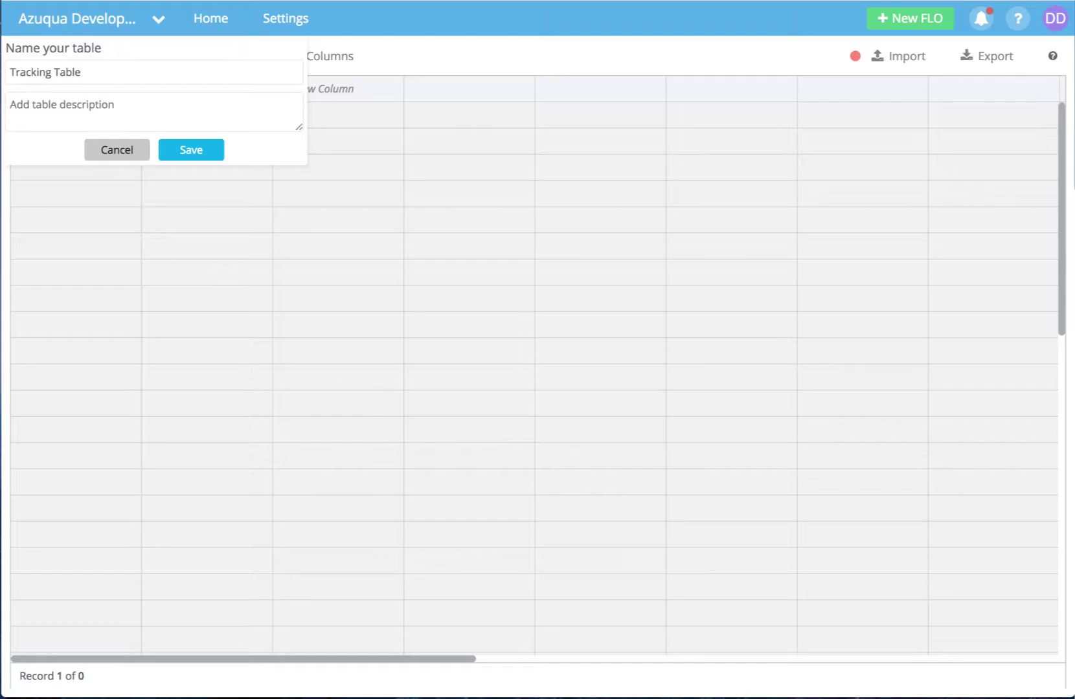
pyautogui.click(190, 155)
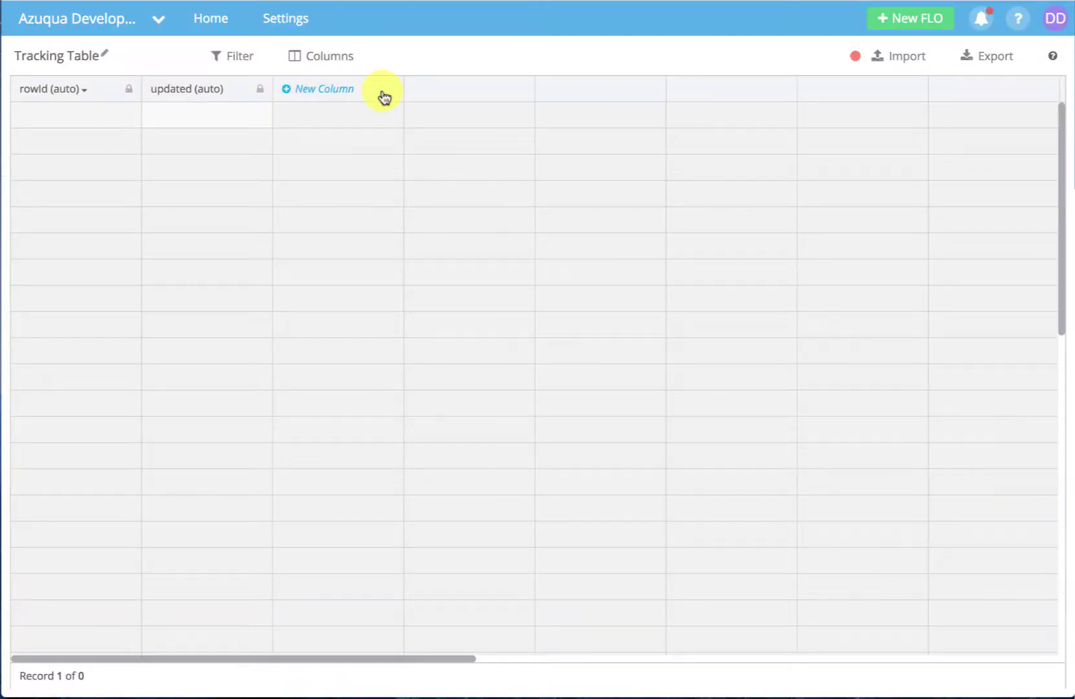
# Add a String column named "Date Added" to Tracking Table
pyautogui.click(381, 98)
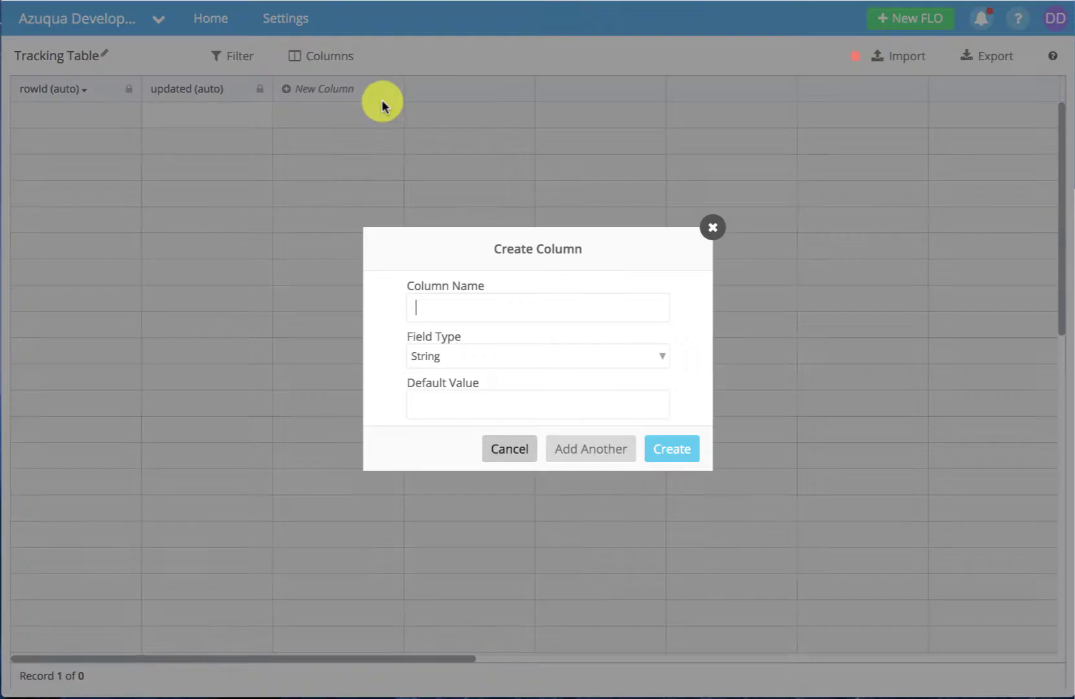
pyautogui.write('Date Added')
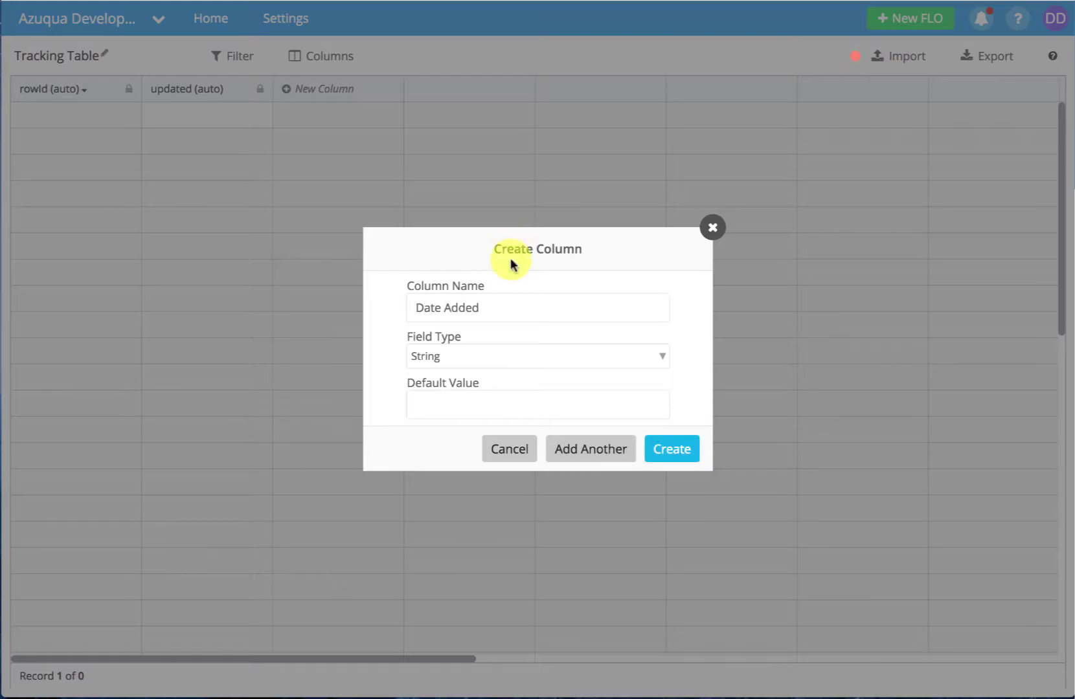
pyautogui.click(664, 456)
pyautogui.click(476, 318)
pyautogui.write('U')
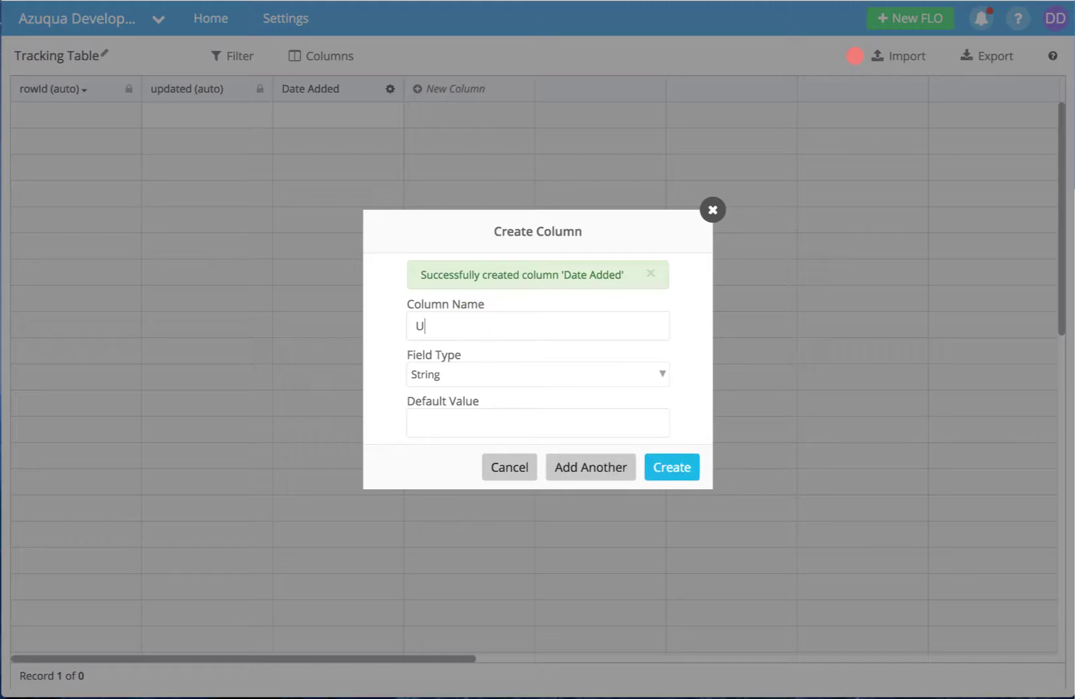
pyautogui.write('sername')
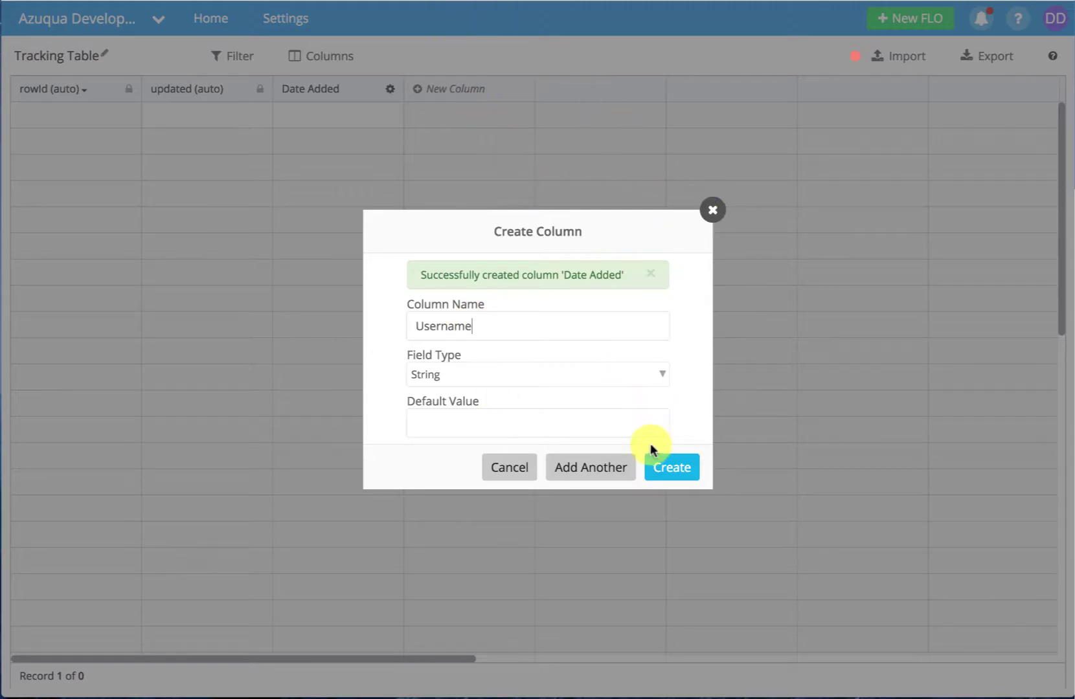
pyautogui.click(504, 466)
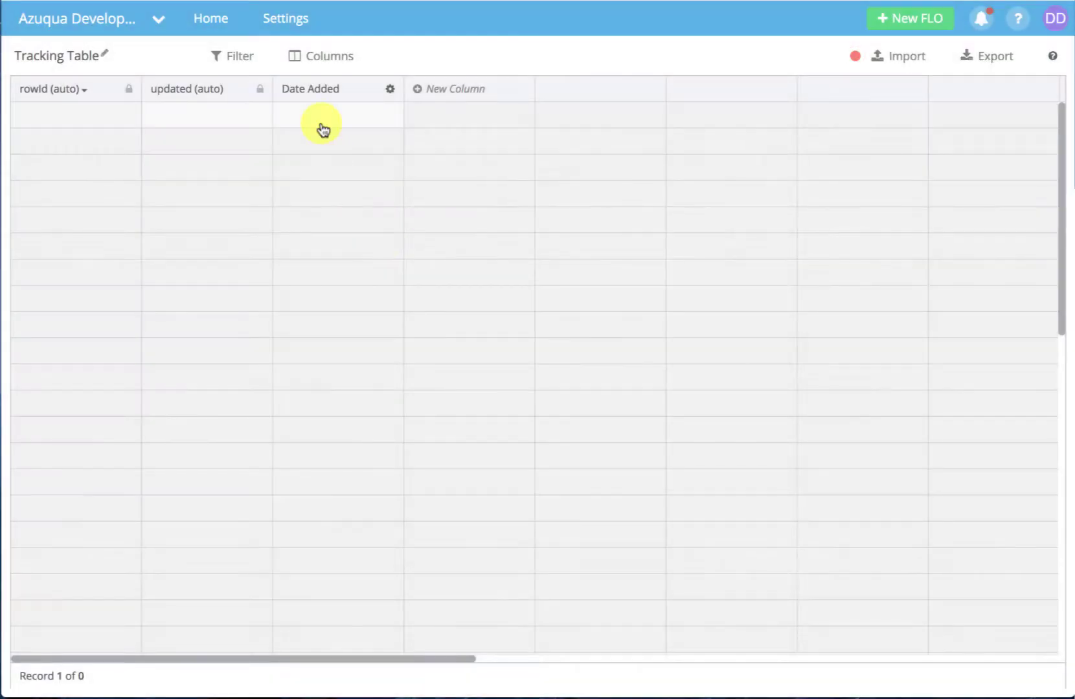
# Return to the table list and open the existing Twitter friends table
pyautogui.click(208, 17)
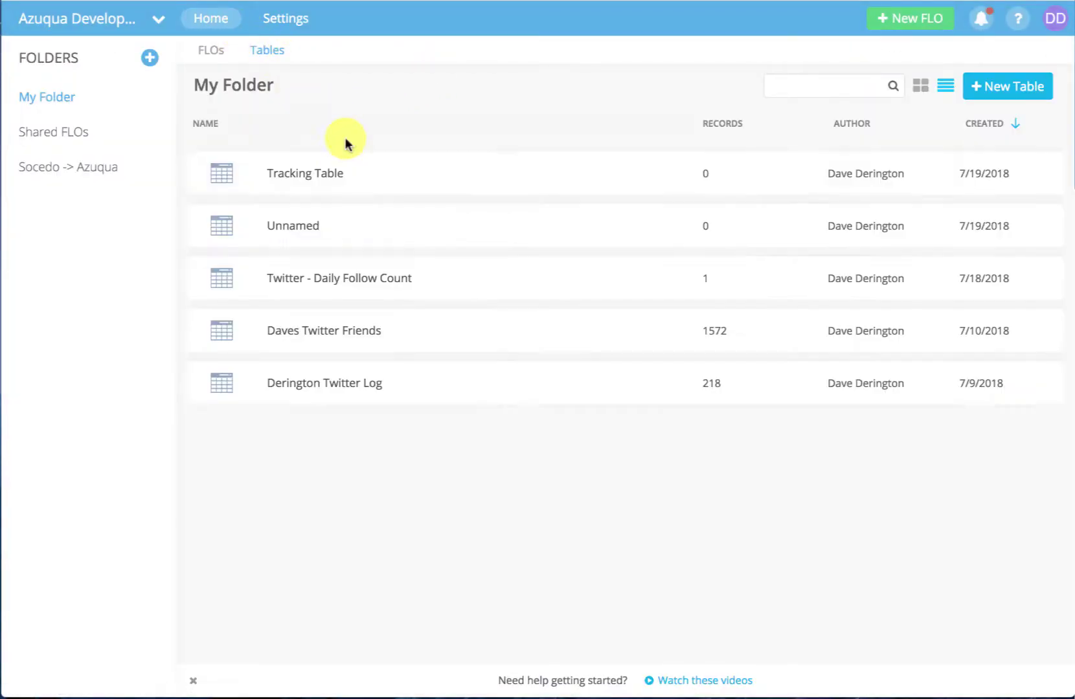
pyautogui.moveTo(405, 281)
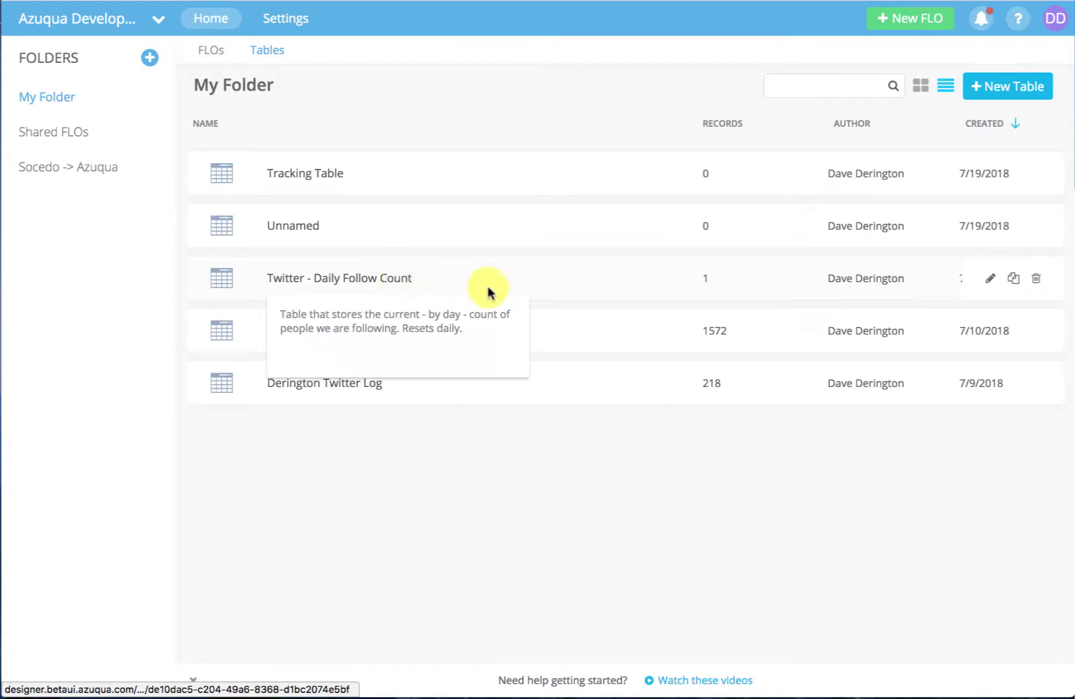
pyautogui.click(452, 341)
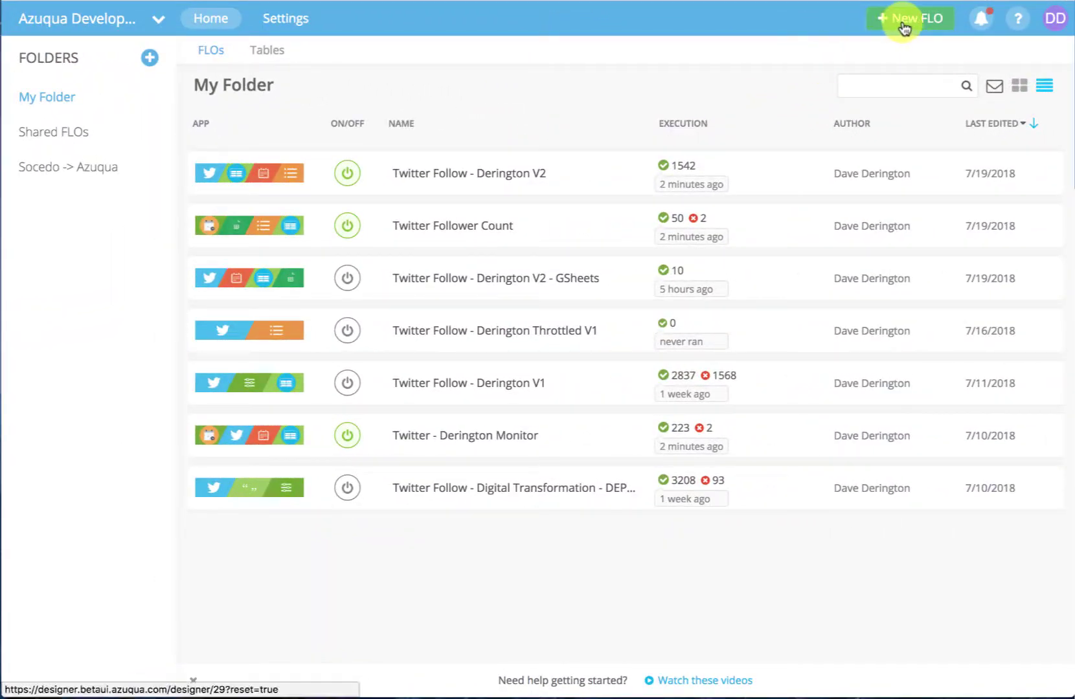
# Create a new FLO that starts with Twitter's Monitor Keywords event
pyautogui.click(905, 24)
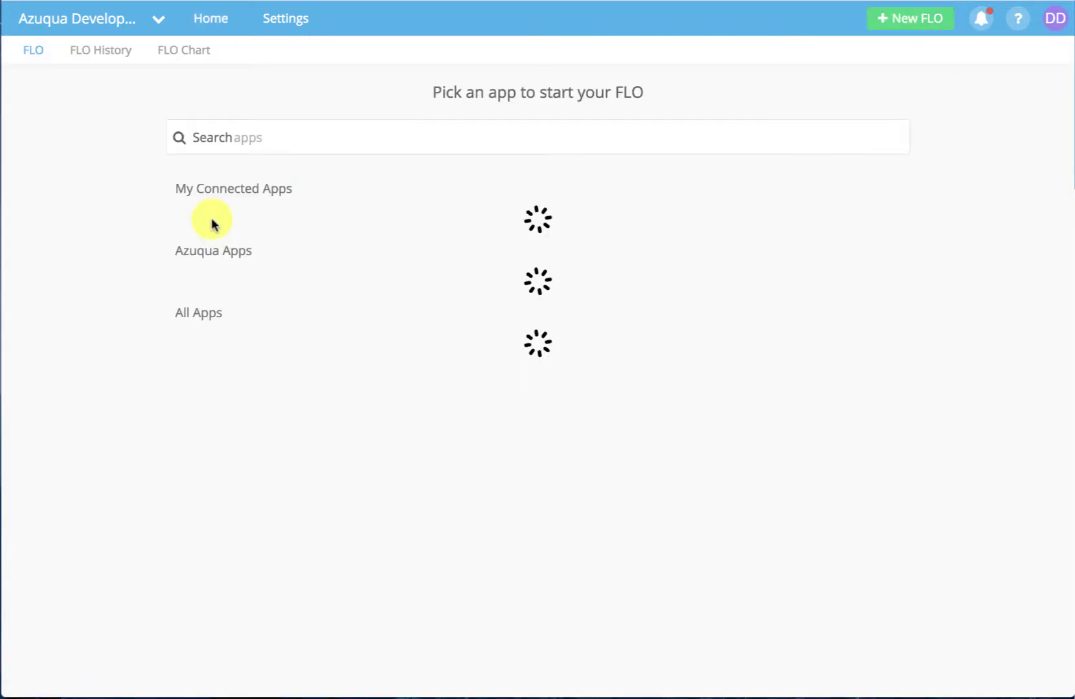
pyautogui.click(347, 139)
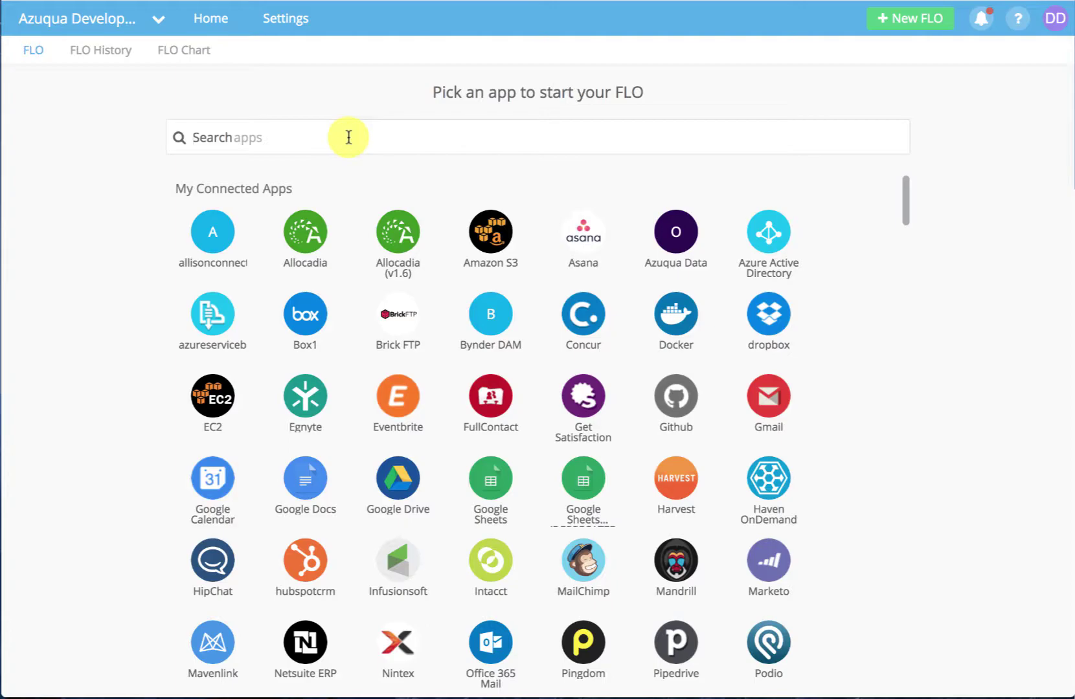
pyautogui.write('tw')
pyautogui.click(305, 233)
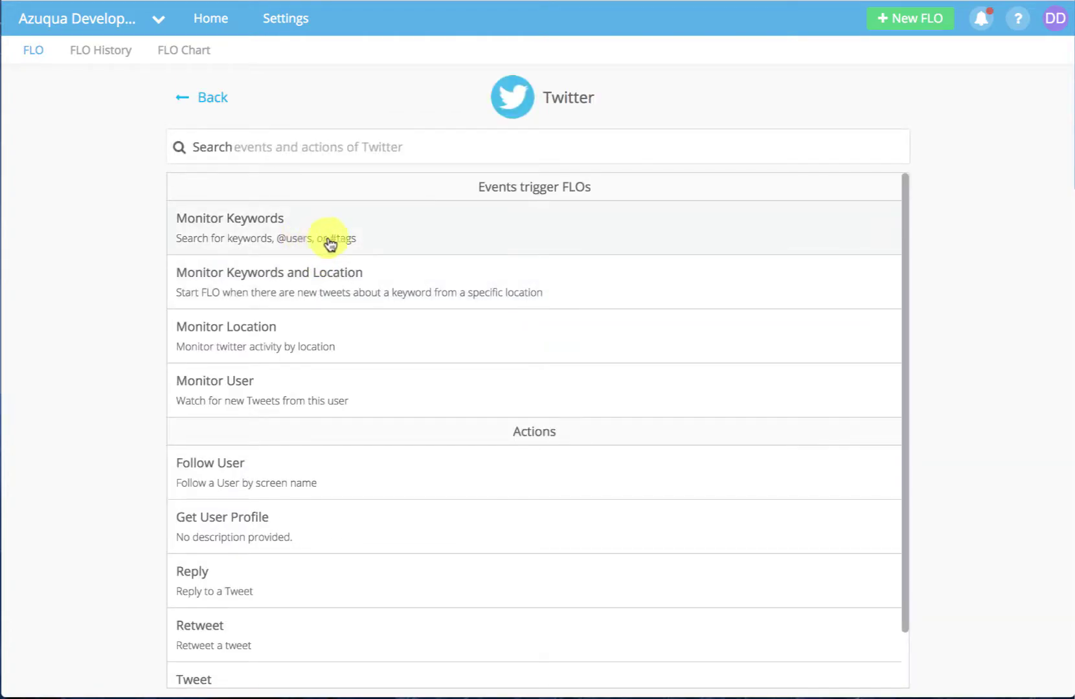
pyautogui.click(365, 238)
# Set the Monitor Keywords search to "#DigitalTransformation OR #automation" and finish the card's options
pyautogui.click(105, 245)
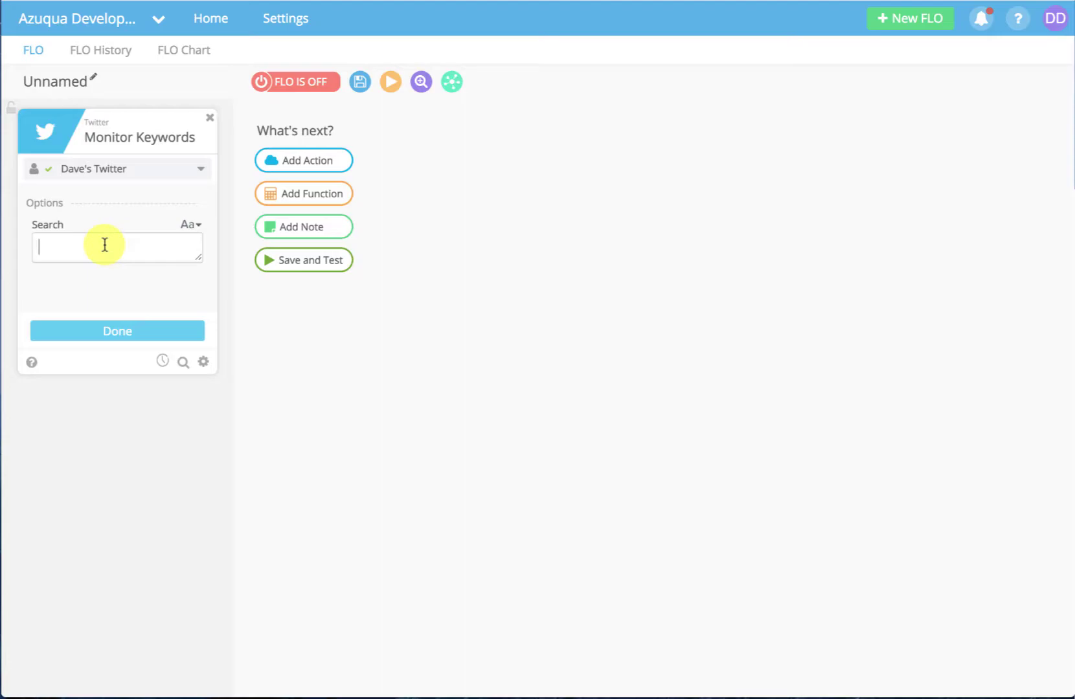
pyautogui.write('#')
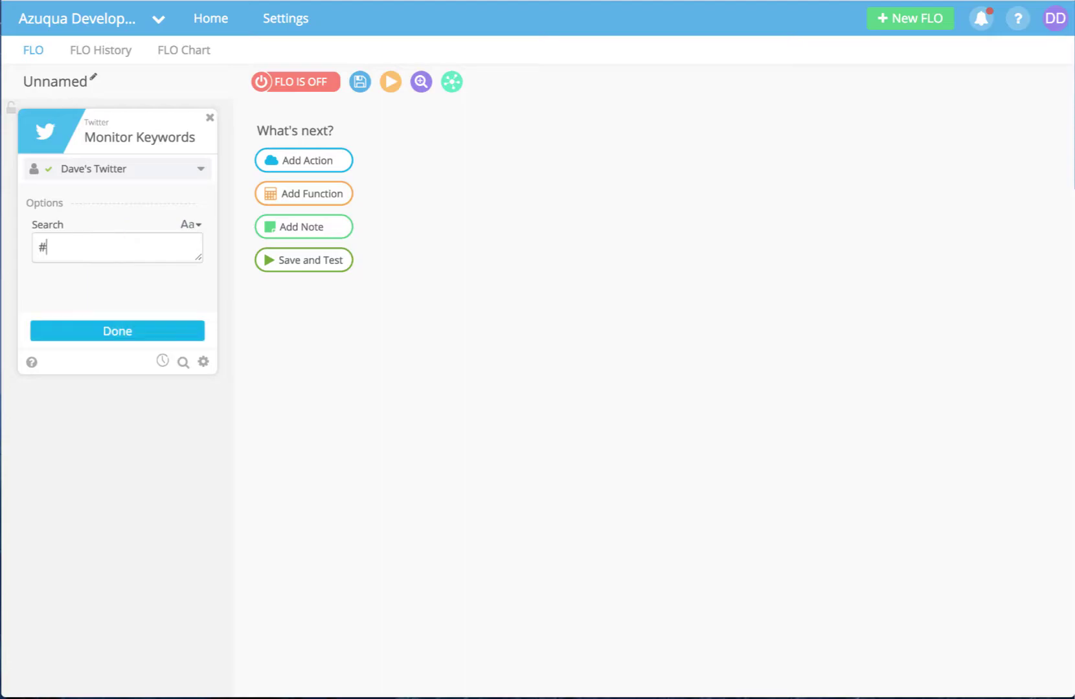
pyautogui.write('DigitalTransformation ')
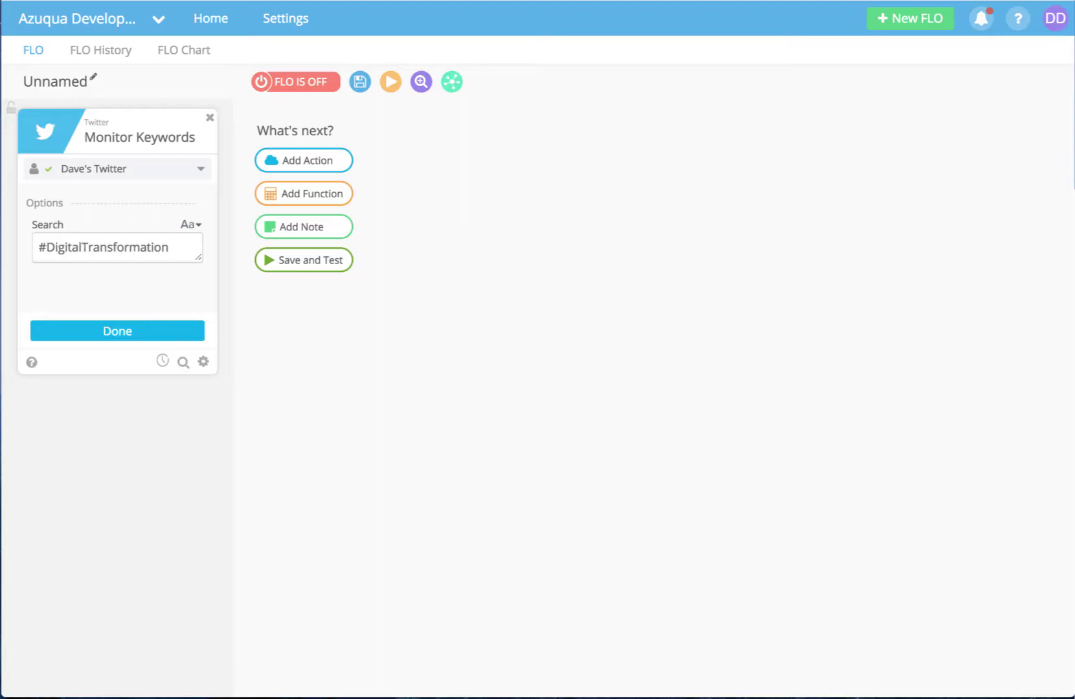
pyautogui.write('OR #automation')
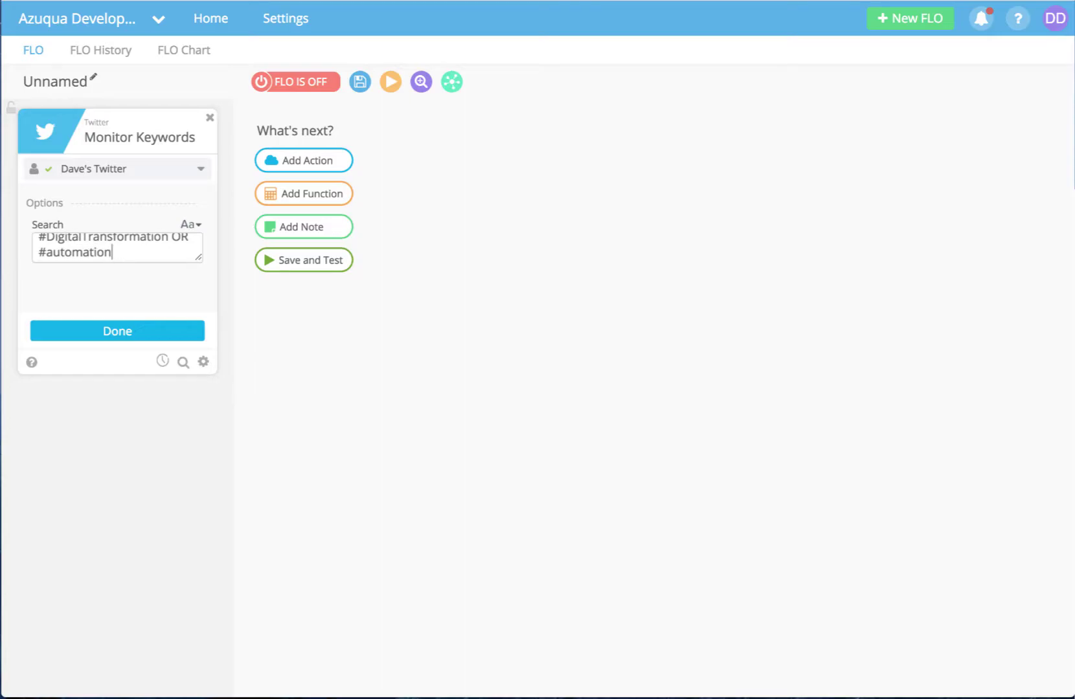
pyautogui.moveTo(201, 169)
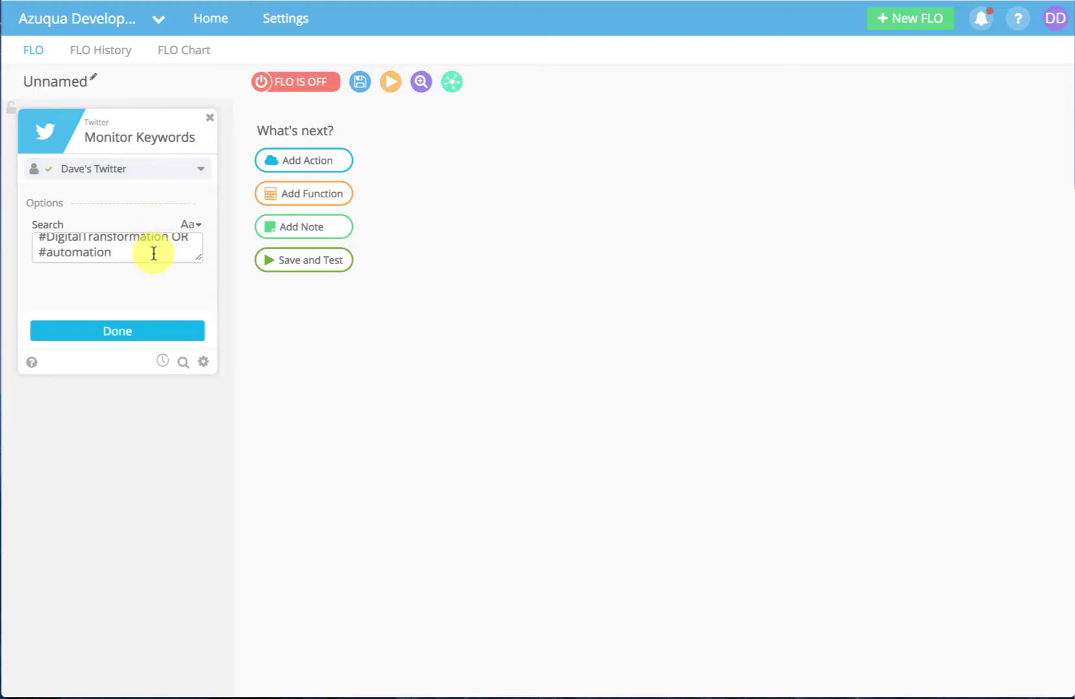
pyautogui.click(149, 333)
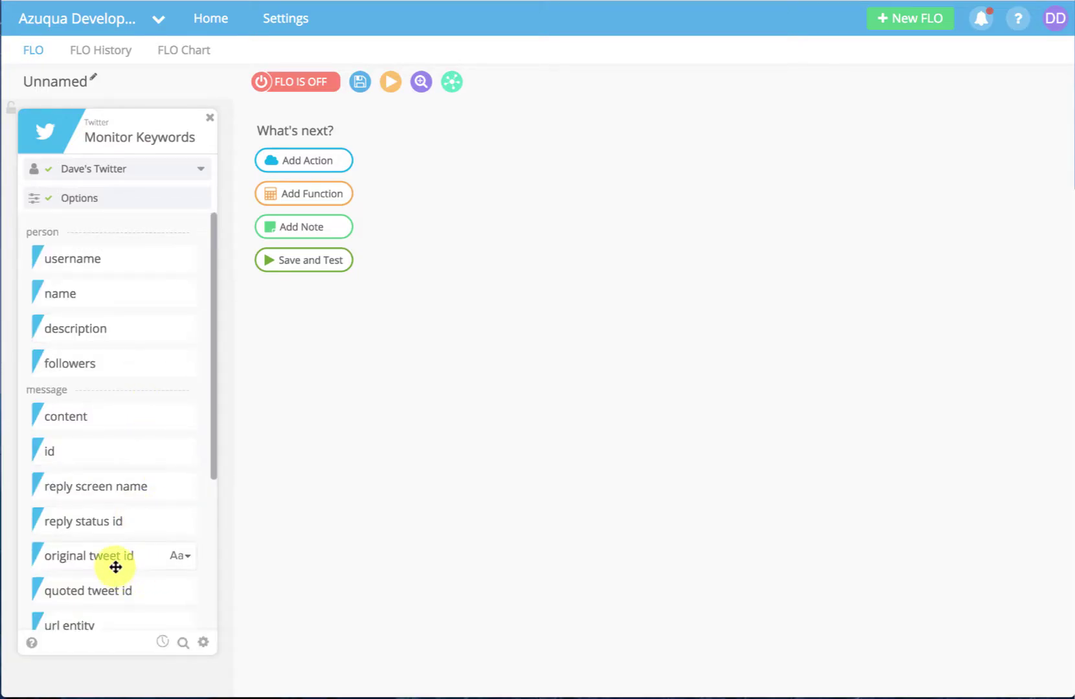
# Review the selectable output fields of the Monitor Keywords card and keep them all selected
pyautogui.click(204, 643)
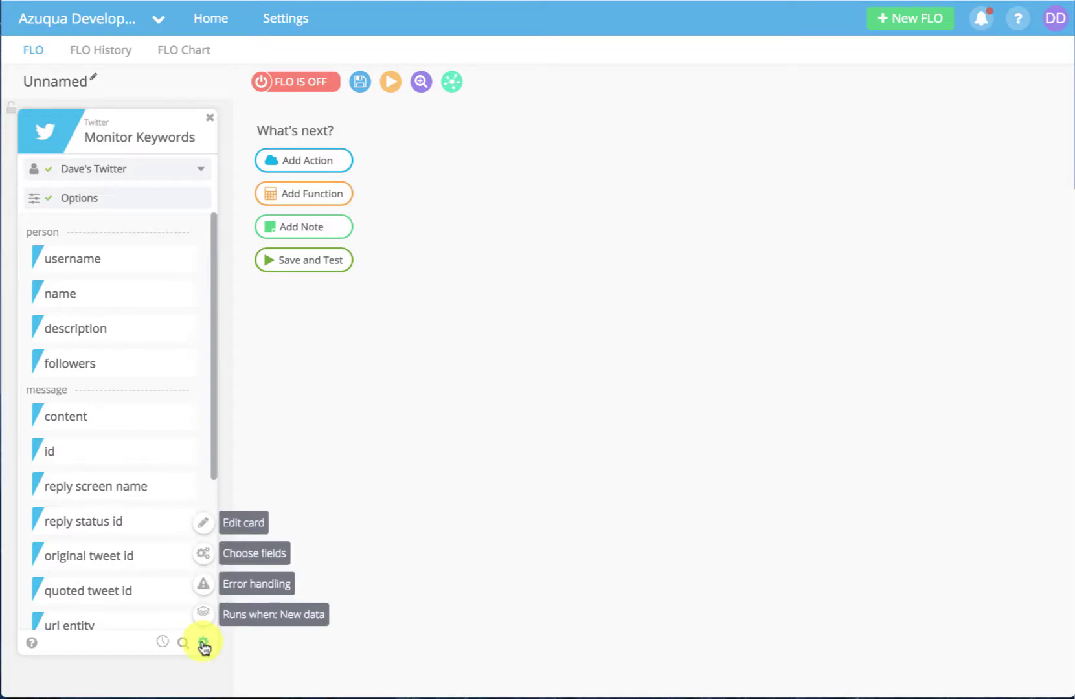
pyautogui.click(254, 552)
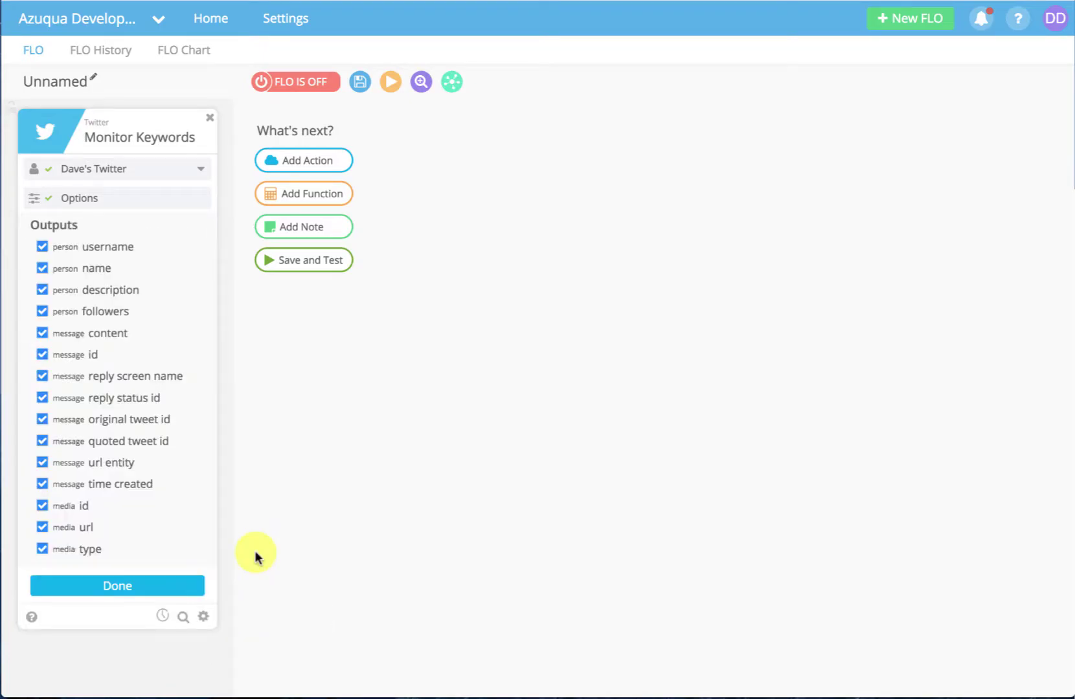
pyautogui.click(123, 582)
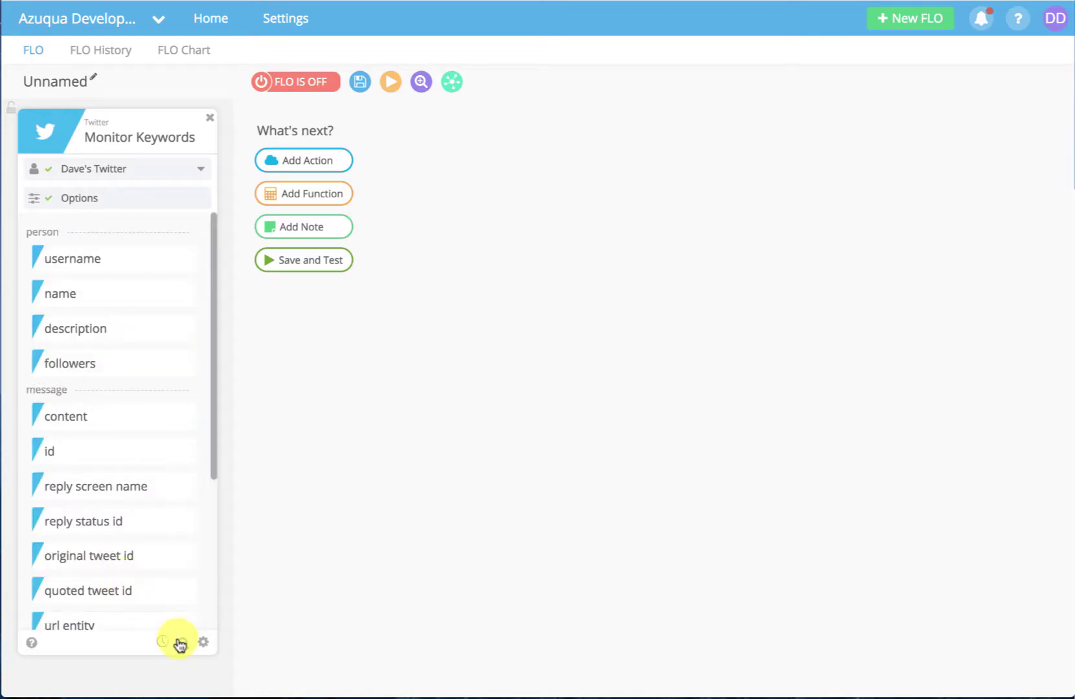
pyautogui.moveTo(164, 644)
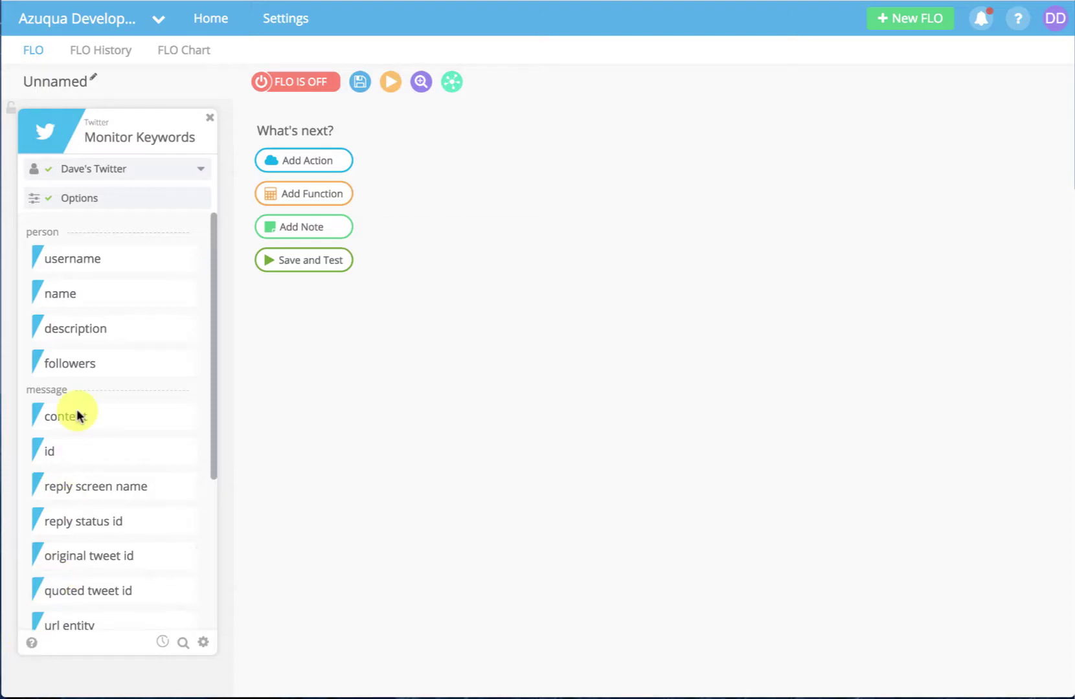
# Add Twitter's Get User Profile action and map the Monitor Keywords username output to its Username input
pyautogui.click(321, 161)
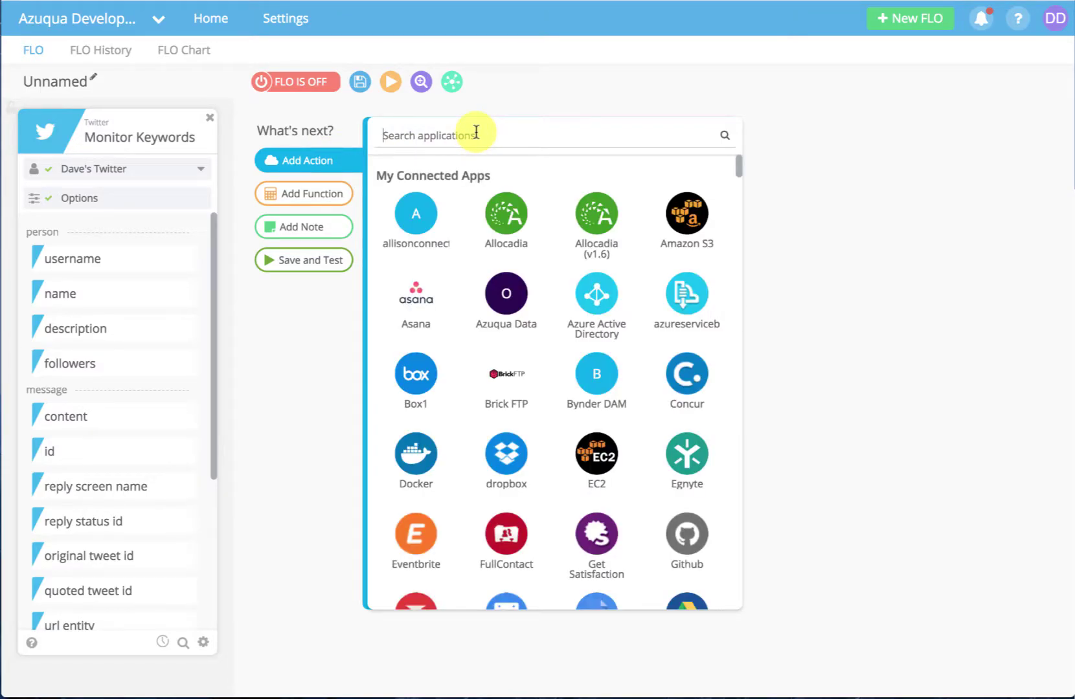
pyautogui.write('get user')
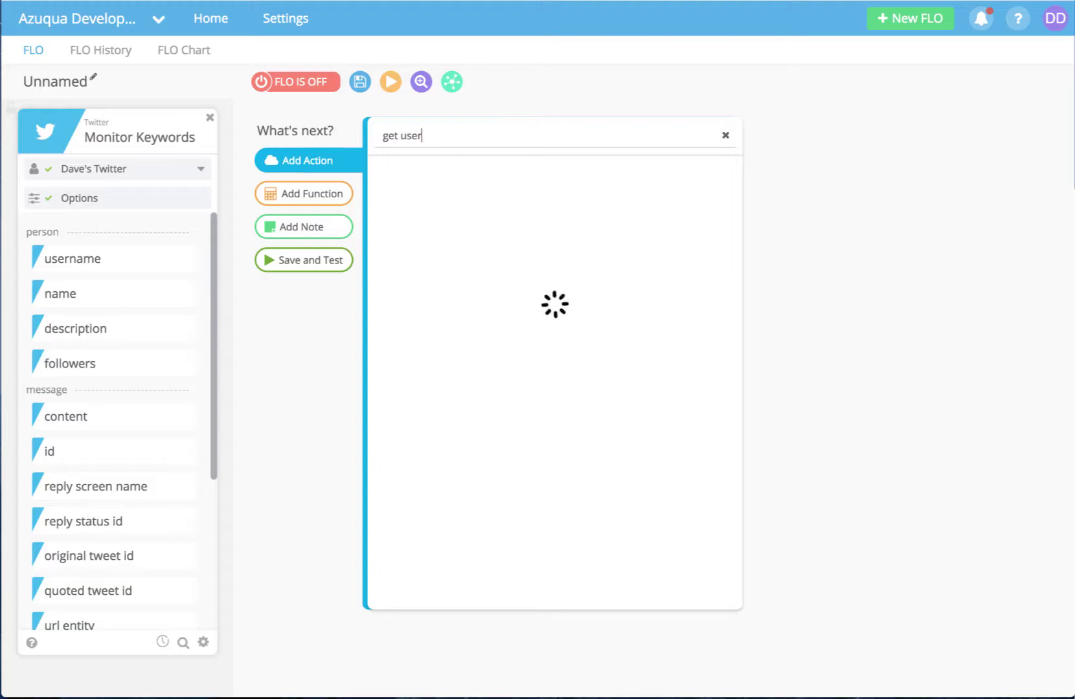
pyautogui.write(' profile')
pyautogui.click(511, 188)
pyautogui.click(513, 194)
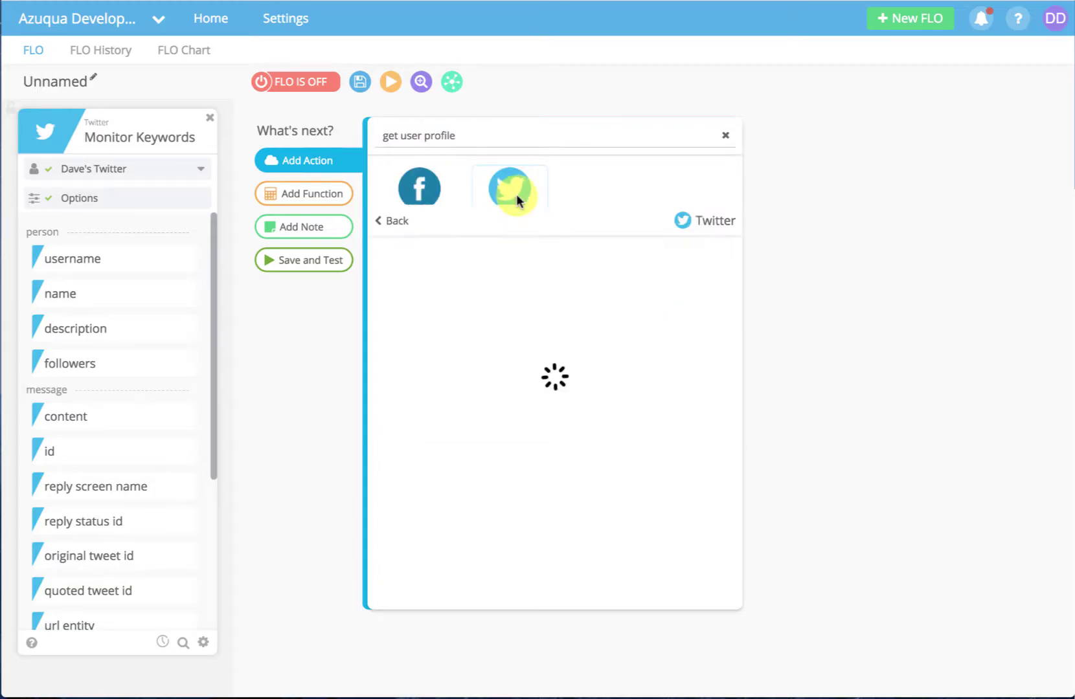
pyautogui.click(532, 212)
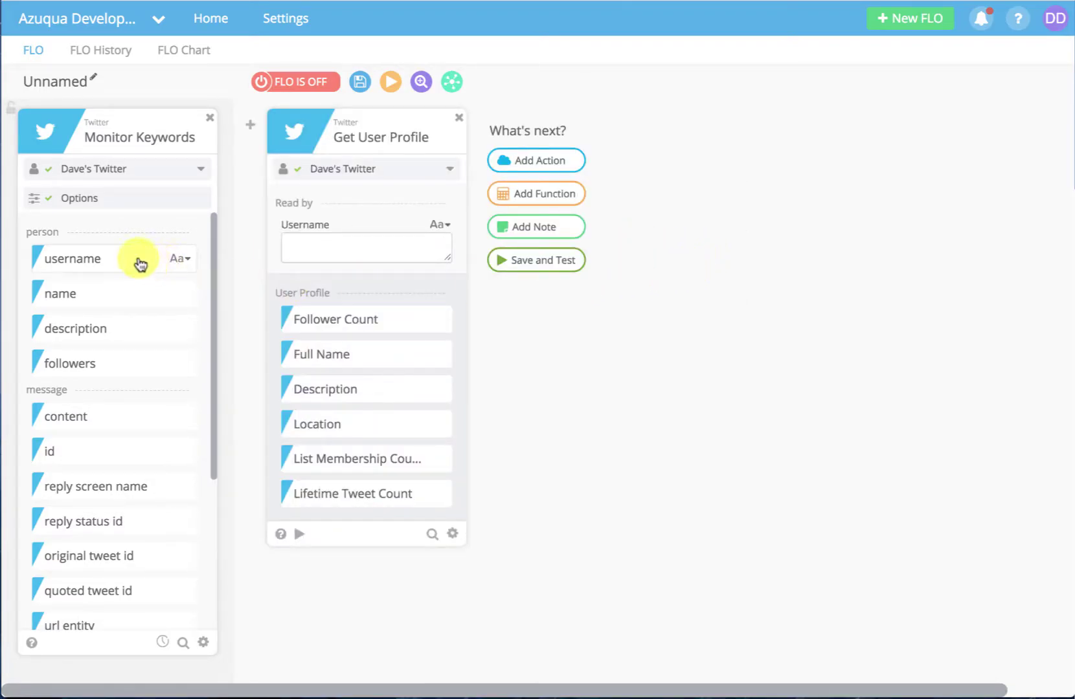
pyautogui.moveTo(103, 265); pyautogui.dragTo(344, 253)
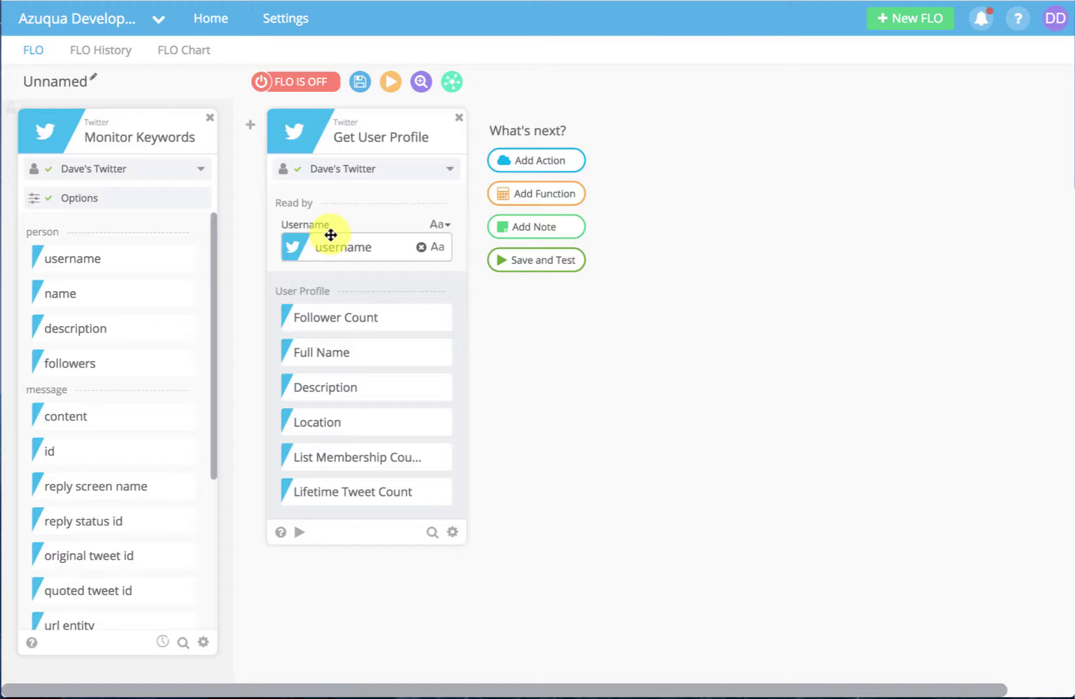
# Name the FLO "Twitter Follow Demo"
pyautogui.click(71, 82)
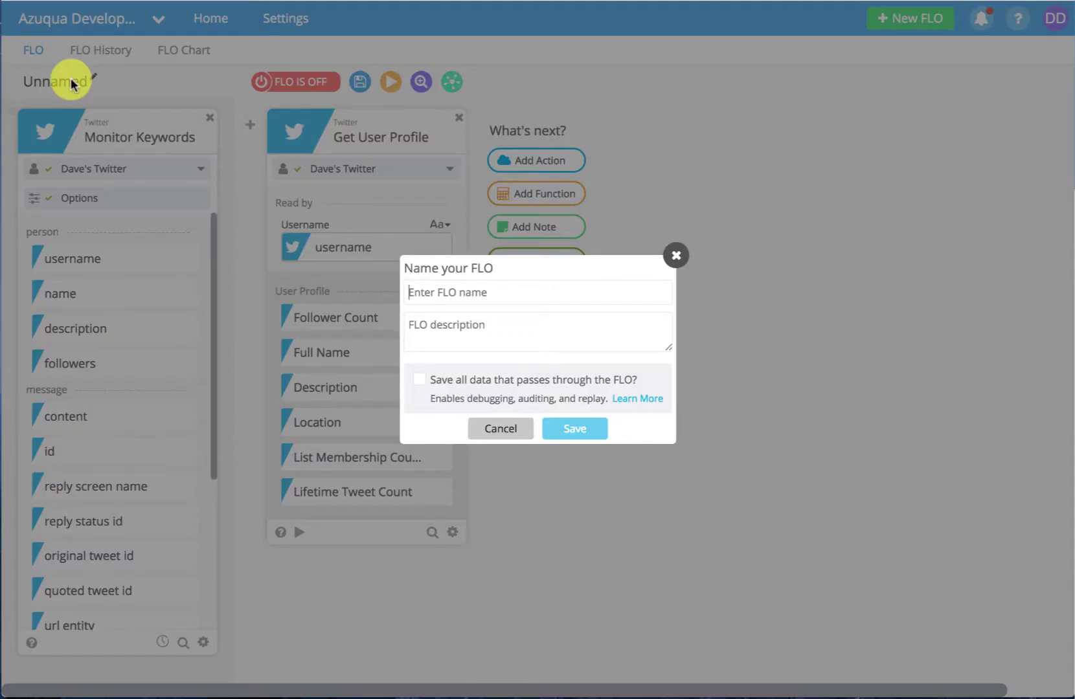
pyautogui.write('Twitter ')
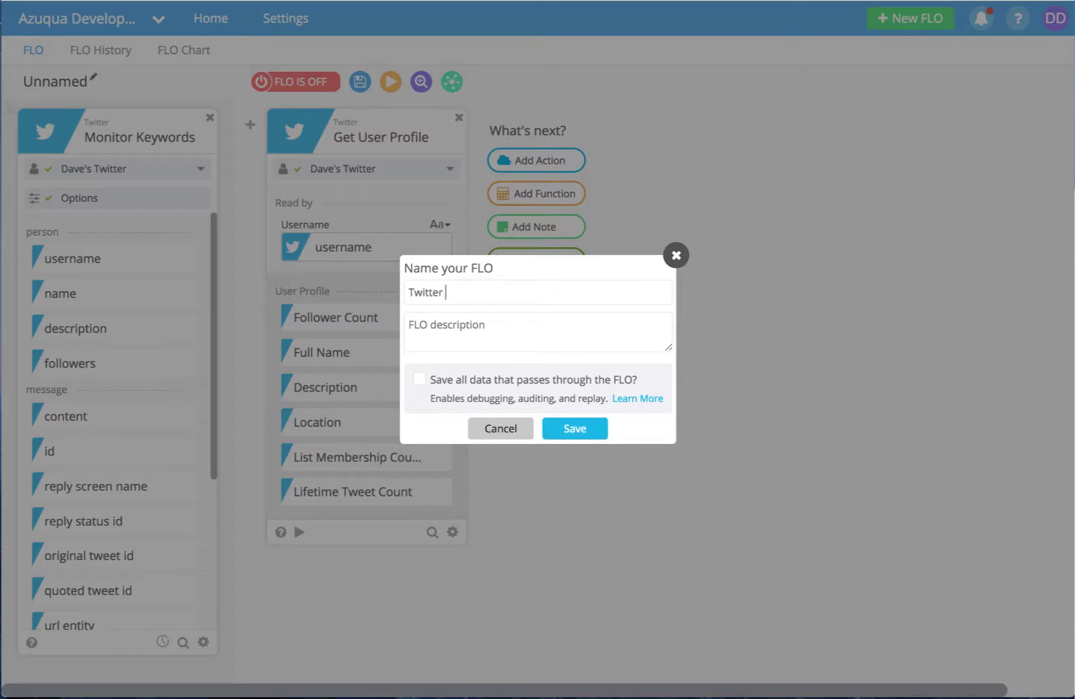
pyautogui.write('Follow Demo')
pyautogui.press('Tab')
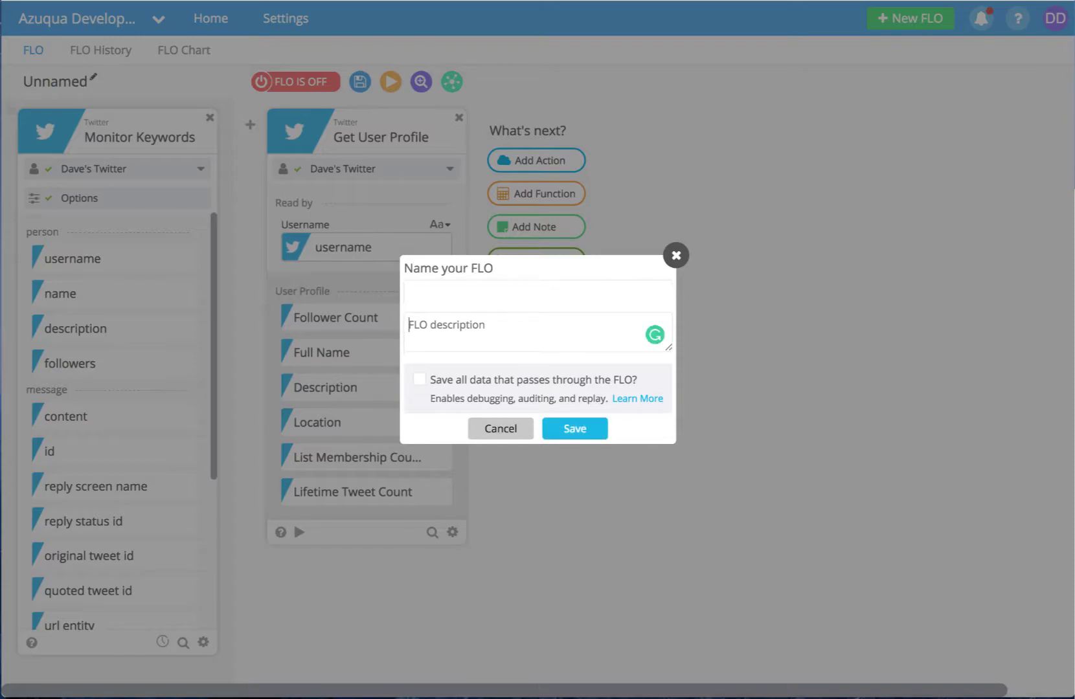
# Describe the FLO as "Just a test", enable saving all data that passes through it, and save these details
pyautogui.write('Just a')
pyautogui.press('BackSpace')
pyautogui.press('BackSpace')
pyautogui.press('BackSpace')
pyautogui.press('BackSpace')
pyautogui.press('BackSpace')
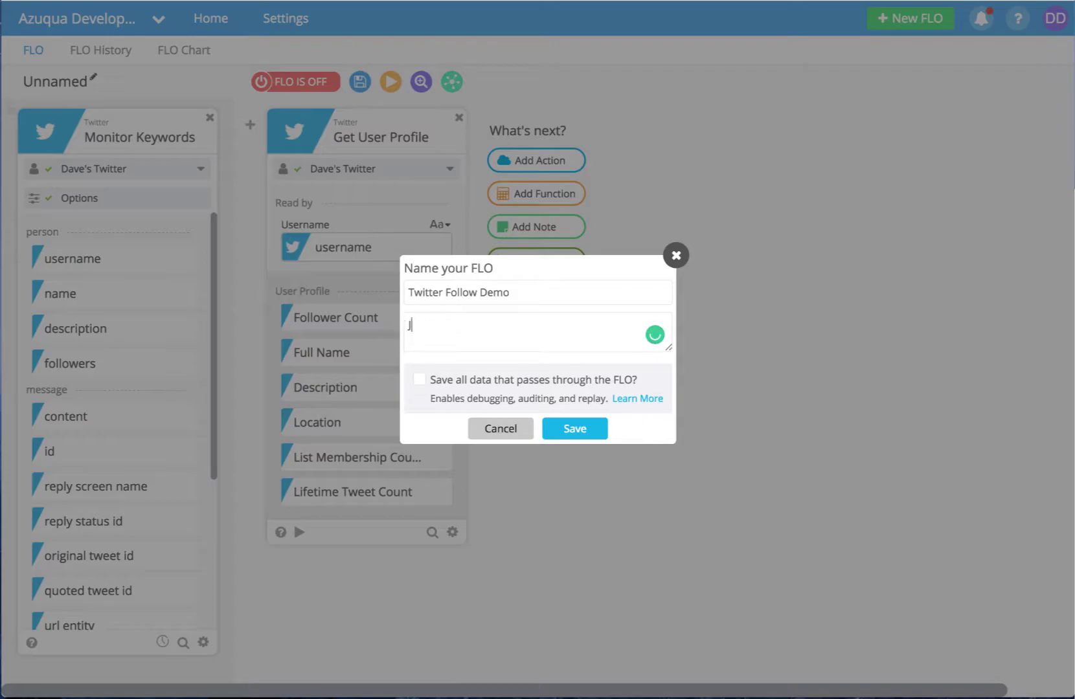
pyautogui.write('ust a test')
pyautogui.click(419, 381)
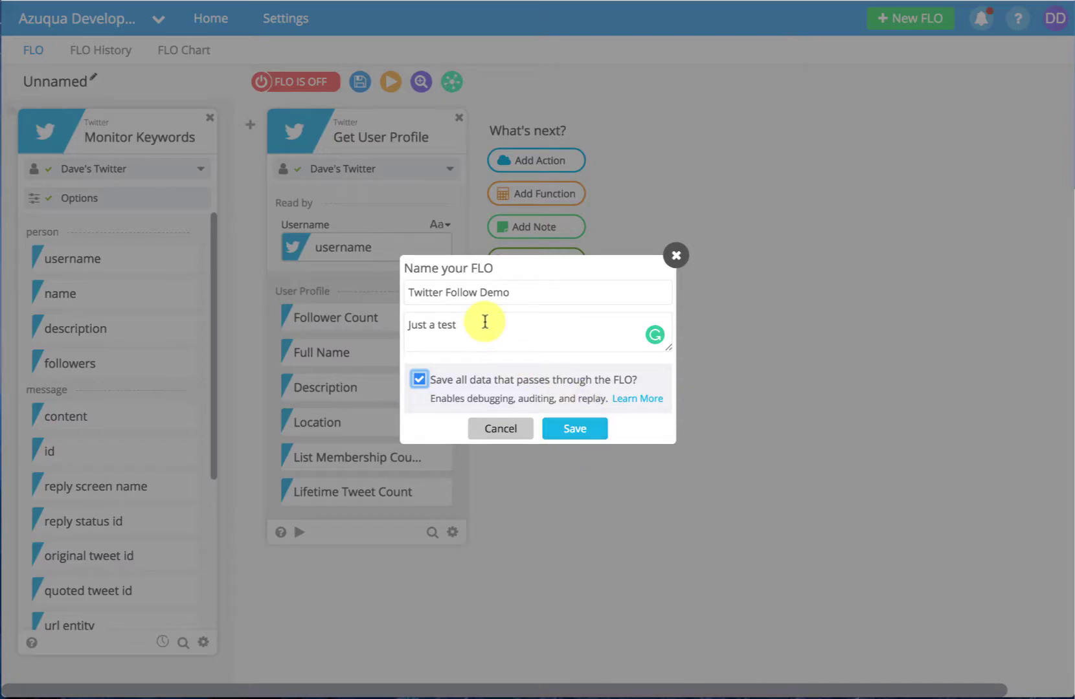
pyautogui.click(589, 433)
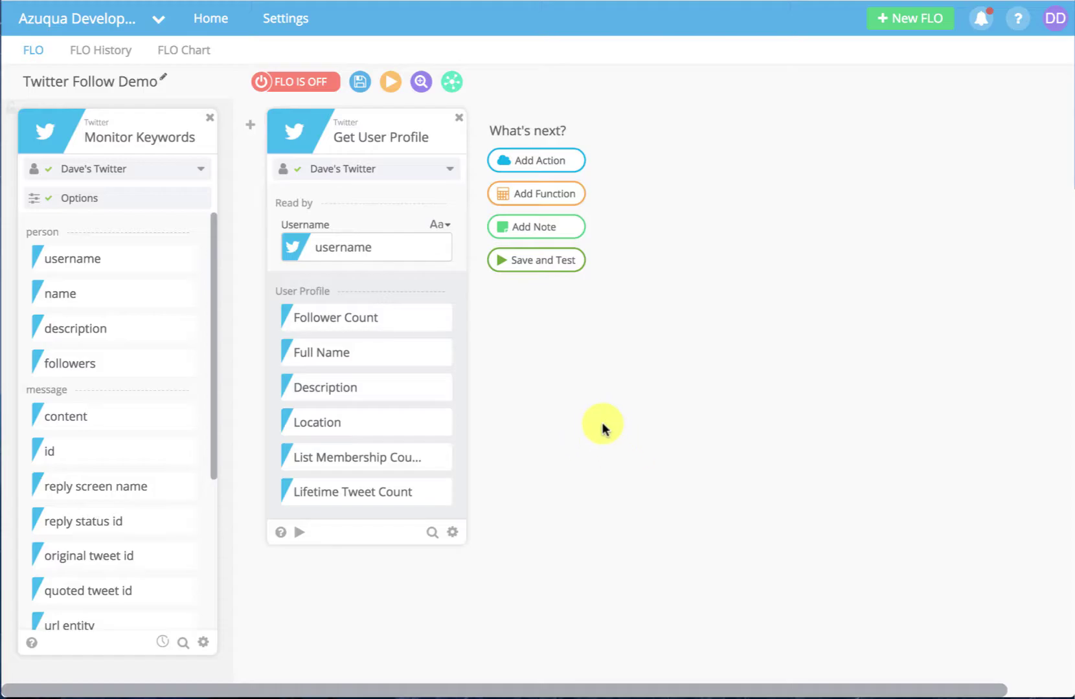
# Start a test run of the FLO and check Twitter for new data until records come in
pyautogui.click(391, 83)
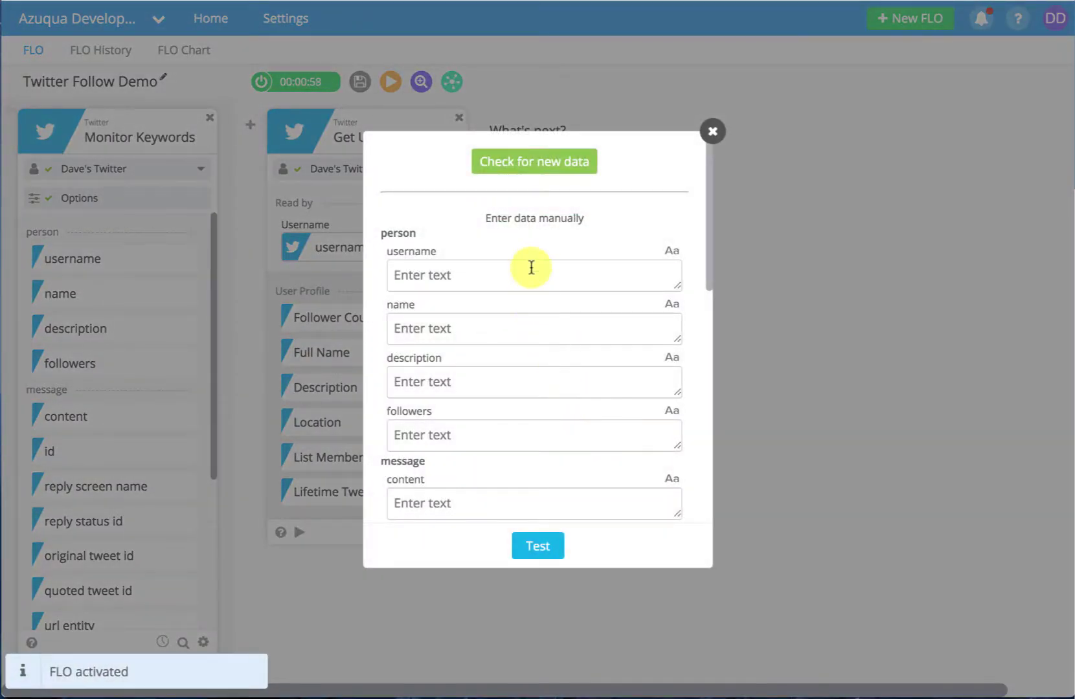
pyautogui.click(518, 163)
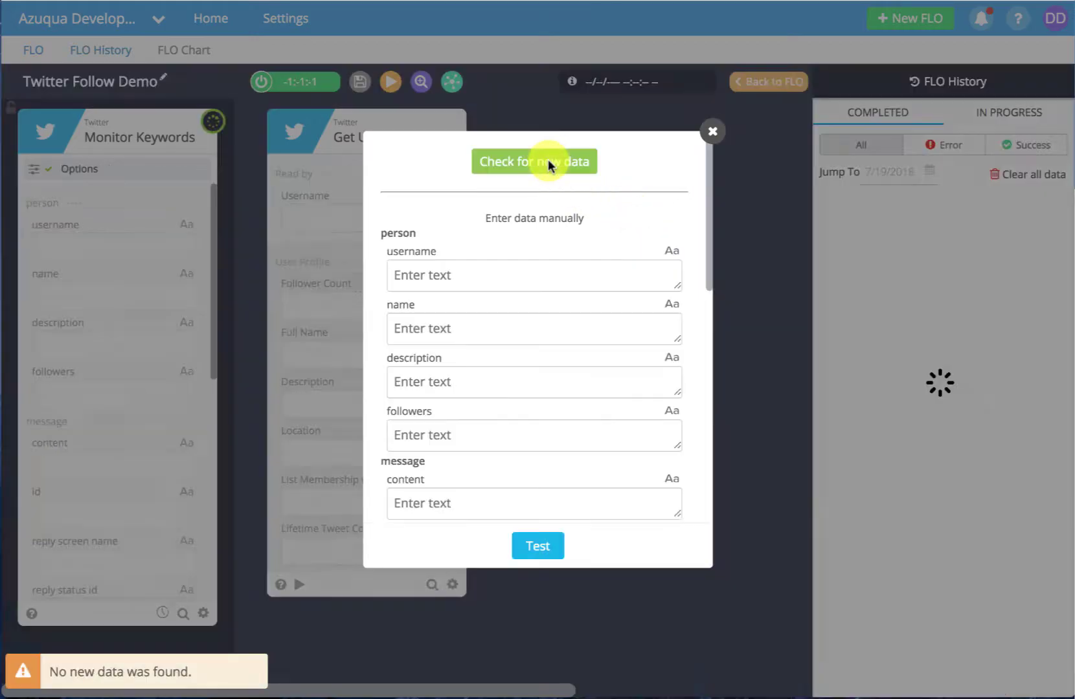
pyautogui.click(548, 162)
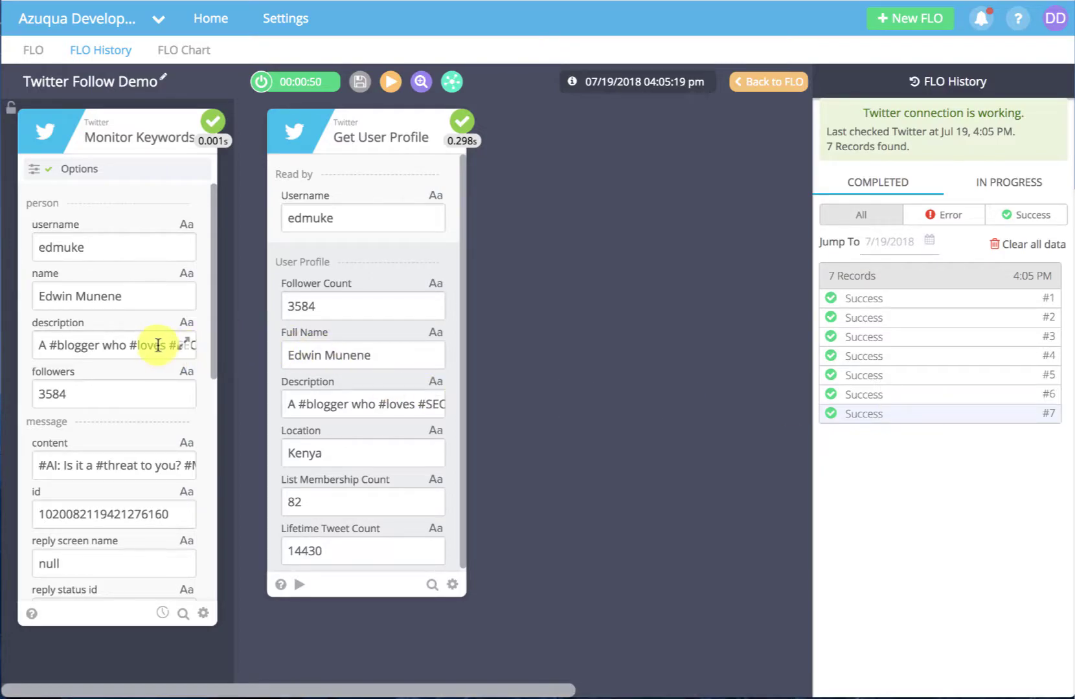
# Examine the full user description in the displayed run record and the full tweet content in record #2
pyautogui.click(187, 342)
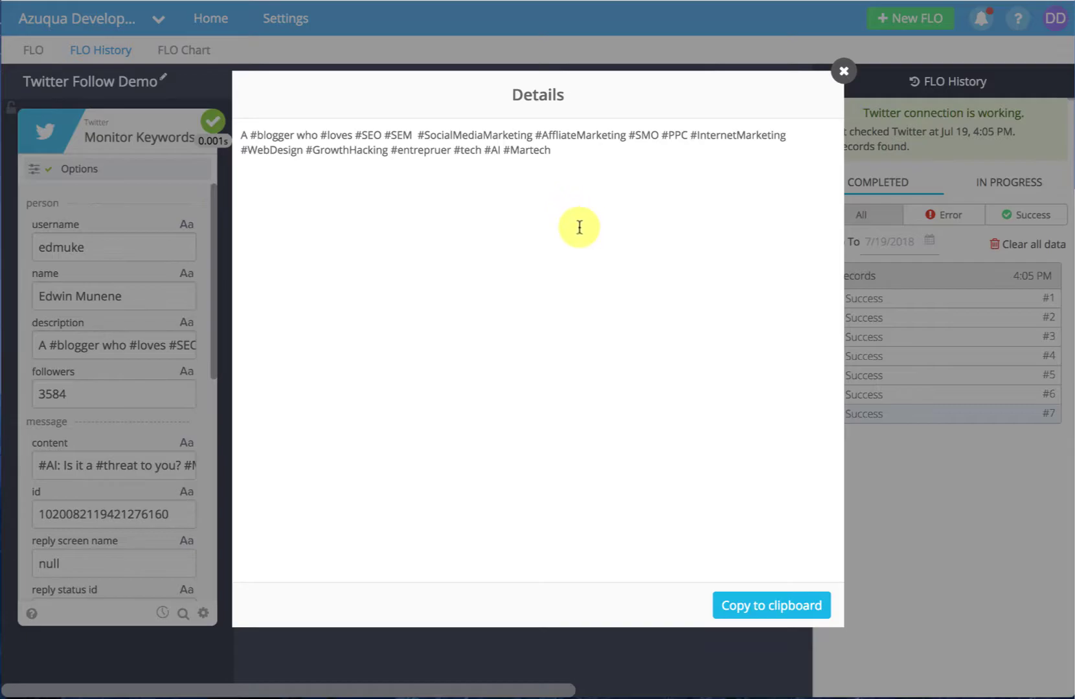
pyautogui.click(842, 69)
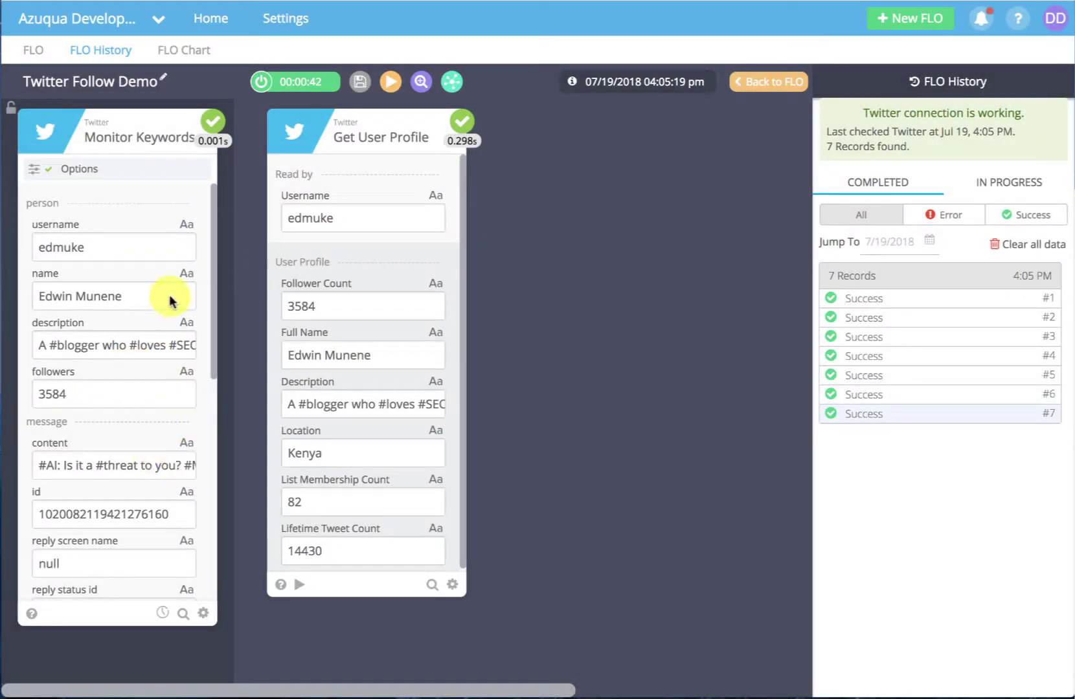
pyautogui.click(935, 327)
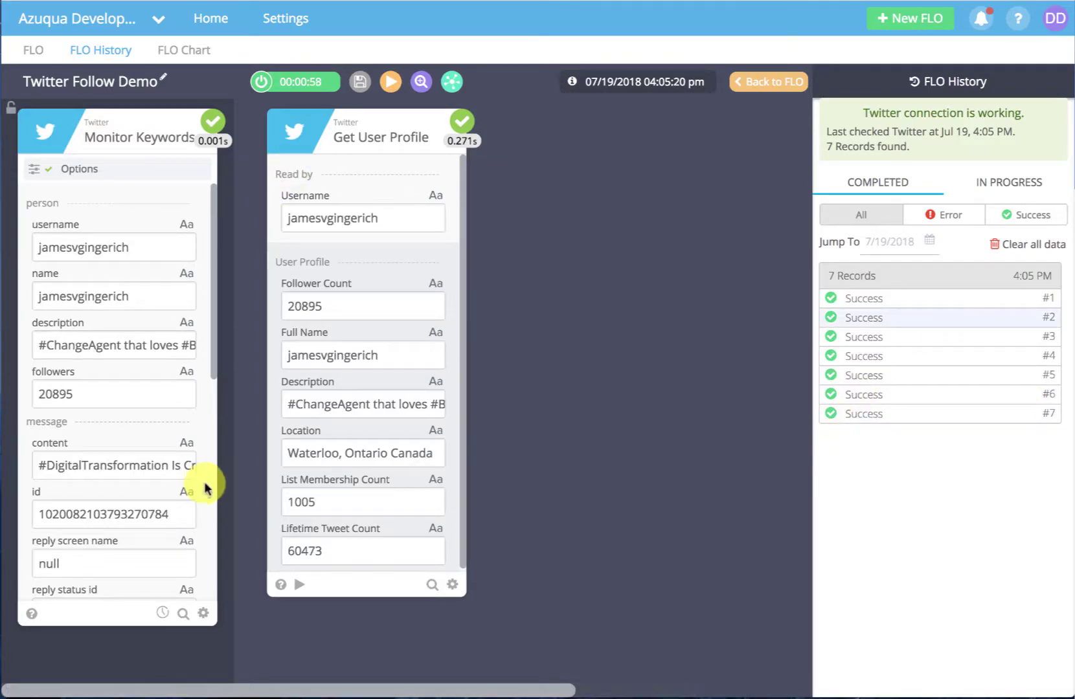
pyautogui.click(186, 466)
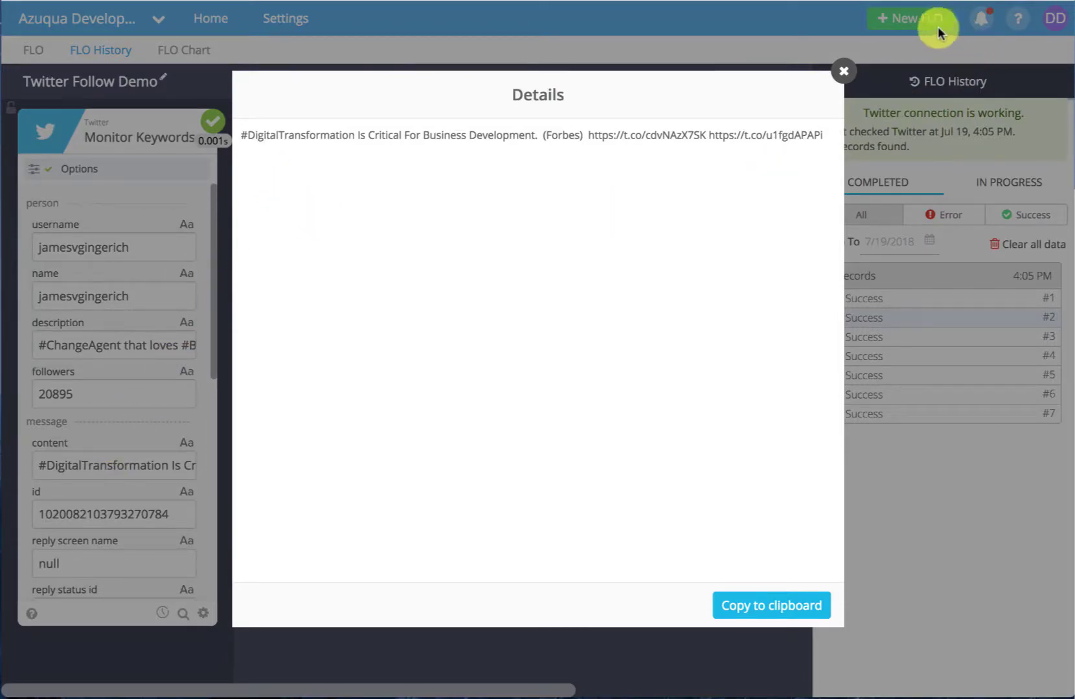
pyautogui.click(845, 69)
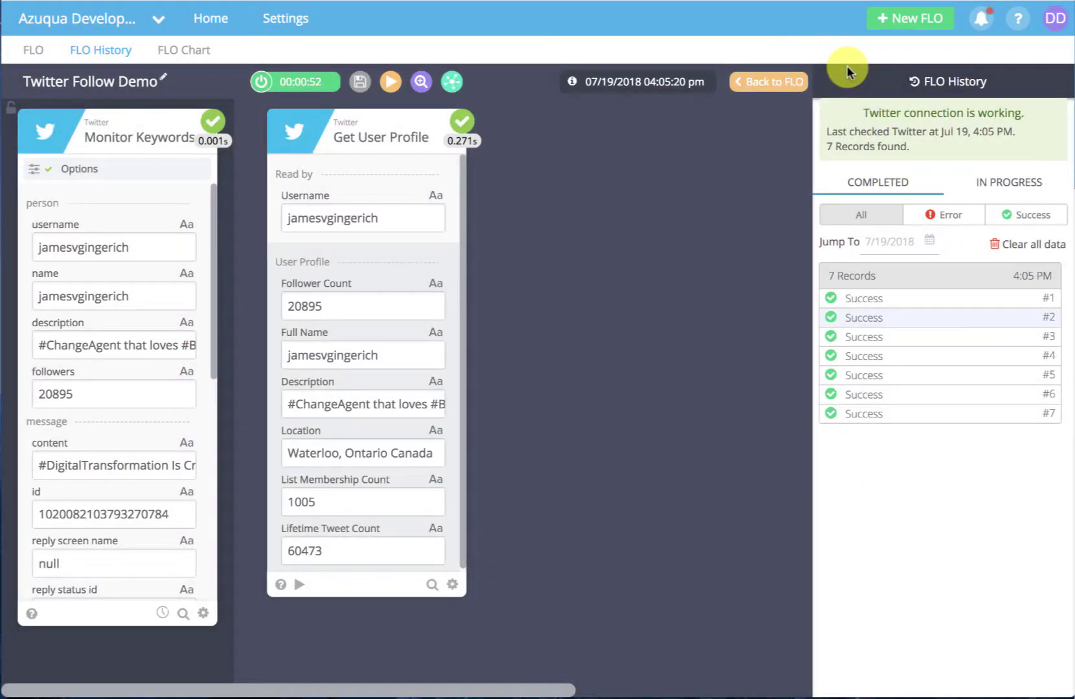
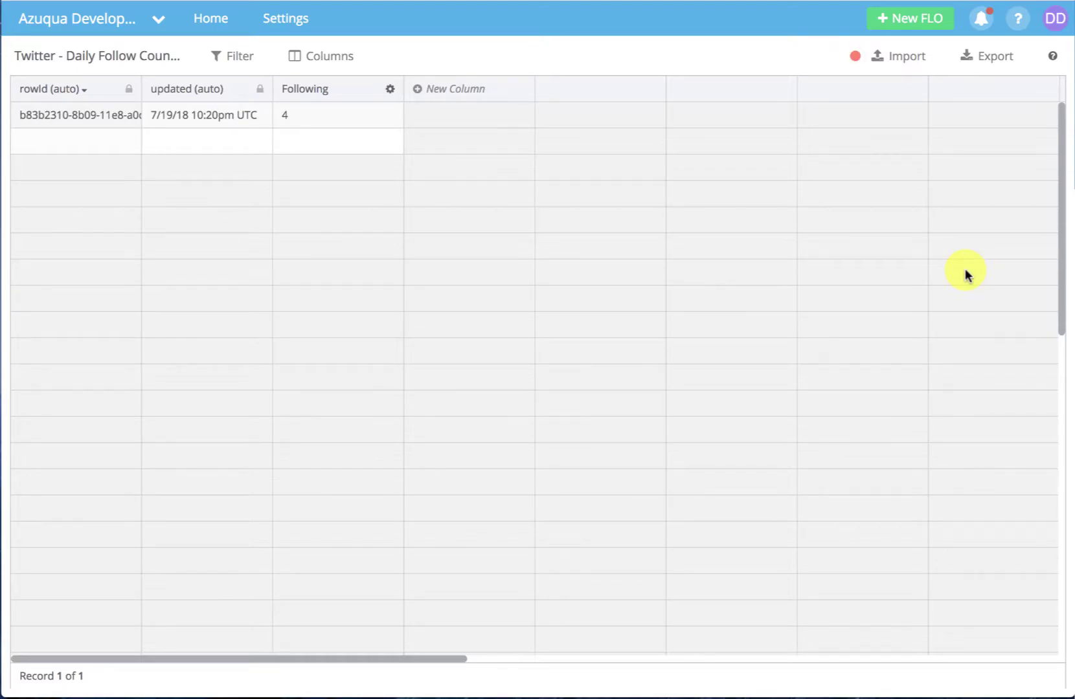
# Return to the table list and open the Twitter - Daily Follow Count table
pyautogui.click(211, 18)
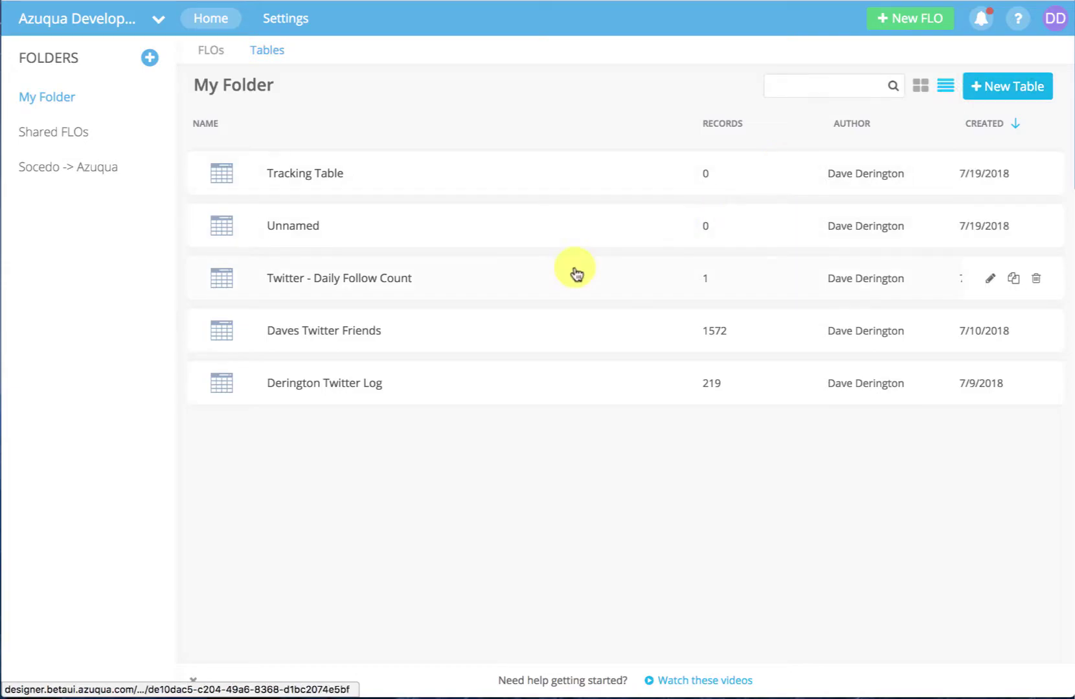
pyautogui.moveTo(576, 273)
pyautogui.click(544, 281)
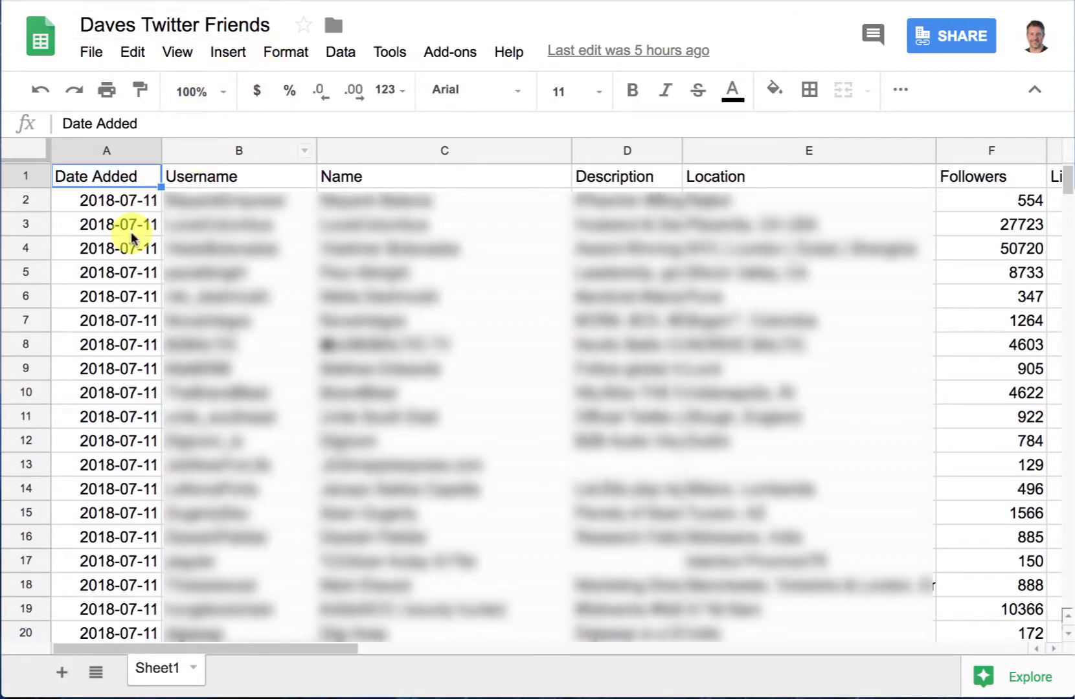
# Switch to the Twitter friends spreadsheet in Google Sheets and examine the Date Added entries down to the last row
pyautogui.scroll(-12, 123, 279)
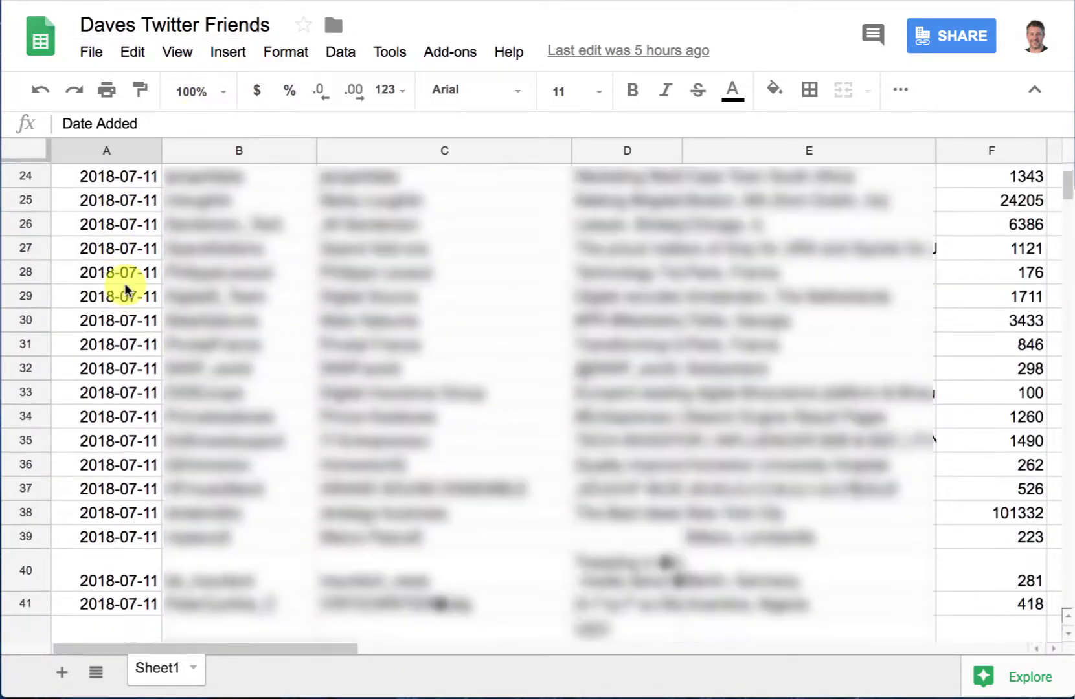
pyautogui.scroll(-10, 127, 286)
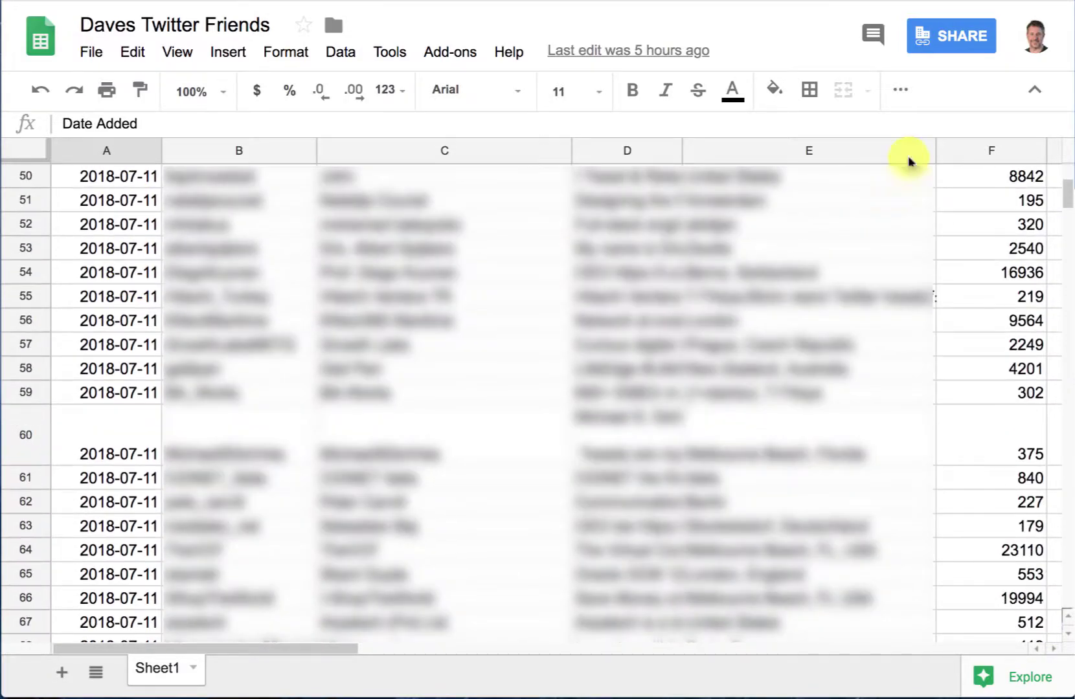
pyautogui.moveTo(1063, 192); pyautogui.dragTo(1070, 623)
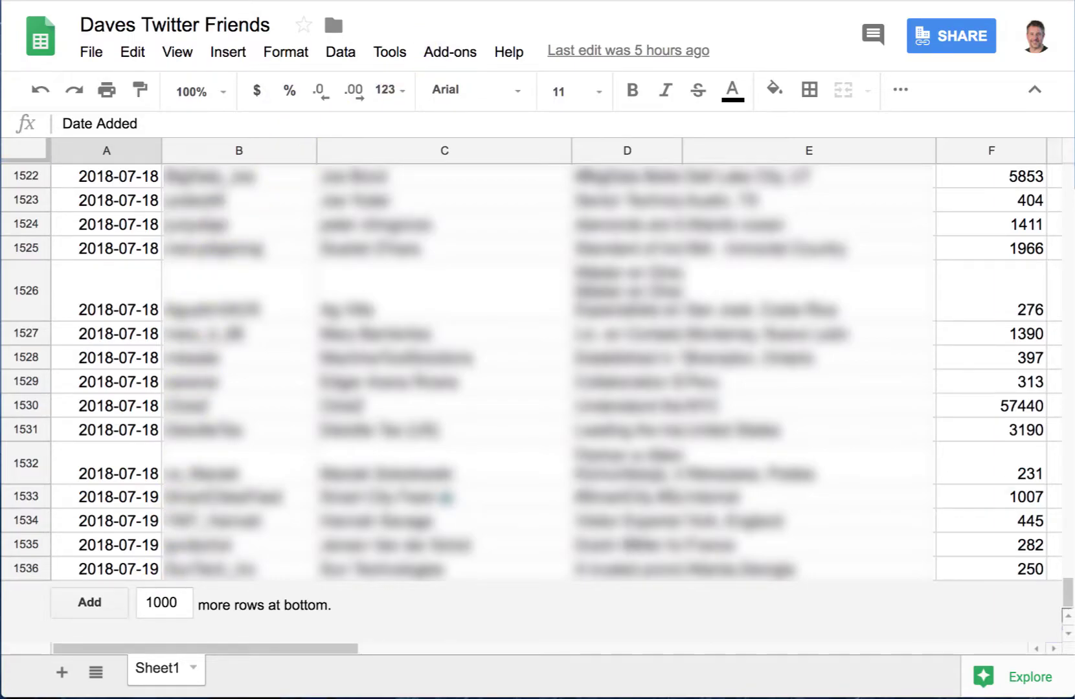
# Switch back to the Twitter - Daily Follow Count table in Azuqua and check its name and description without changing them
pyautogui.click(441, 2)
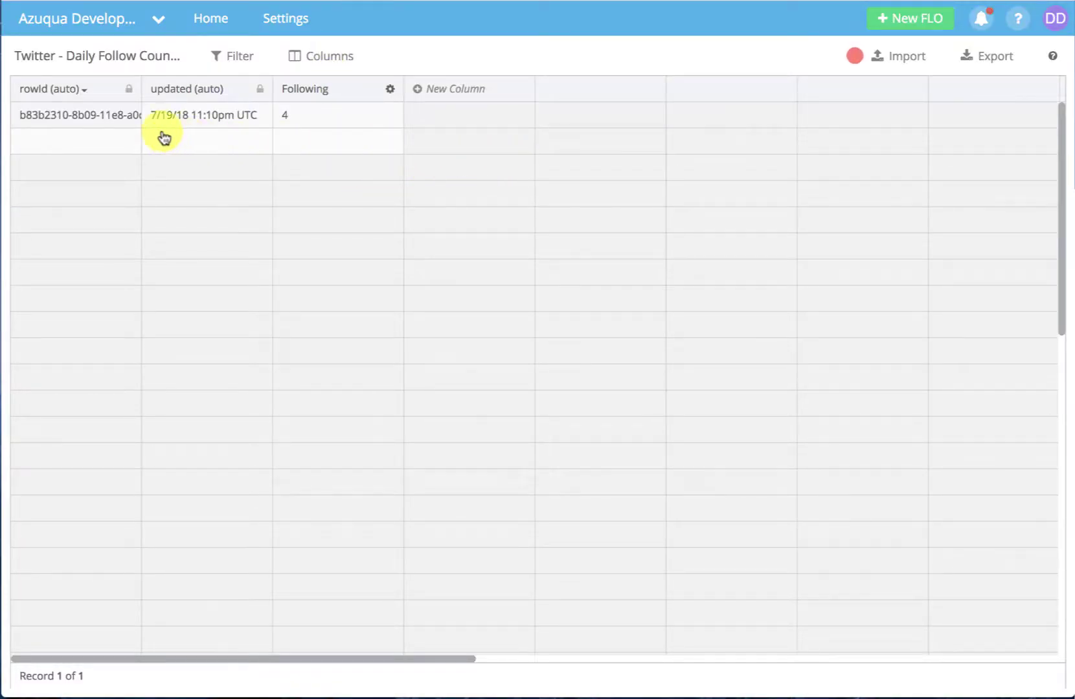
pyautogui.click(75, 55)
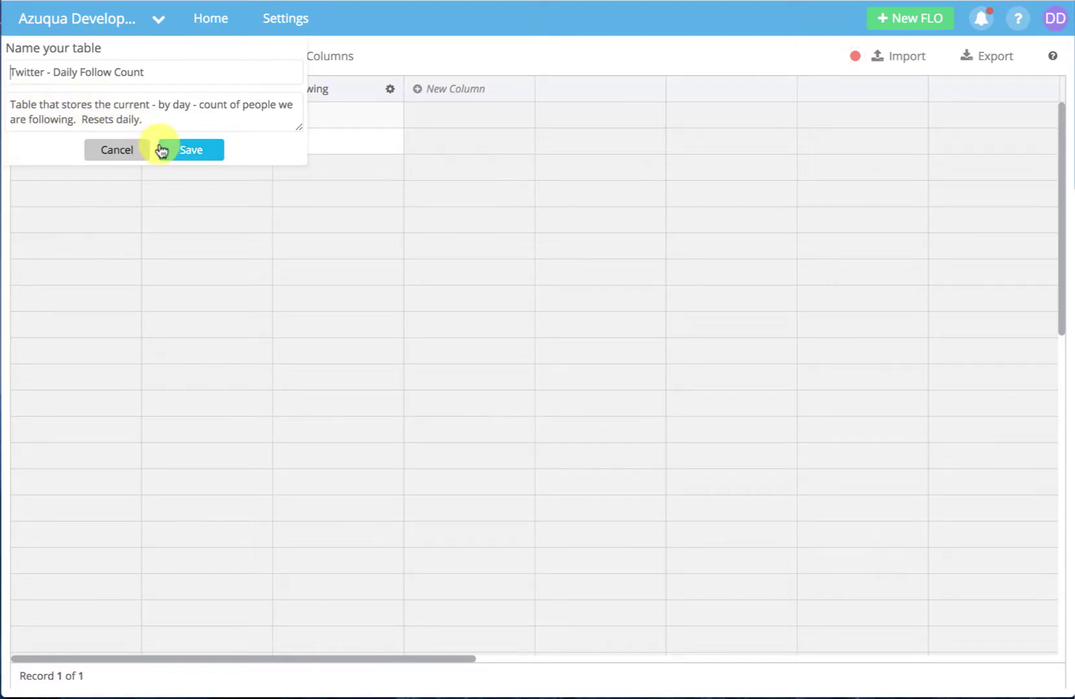
pyautogui.click(120, 154)
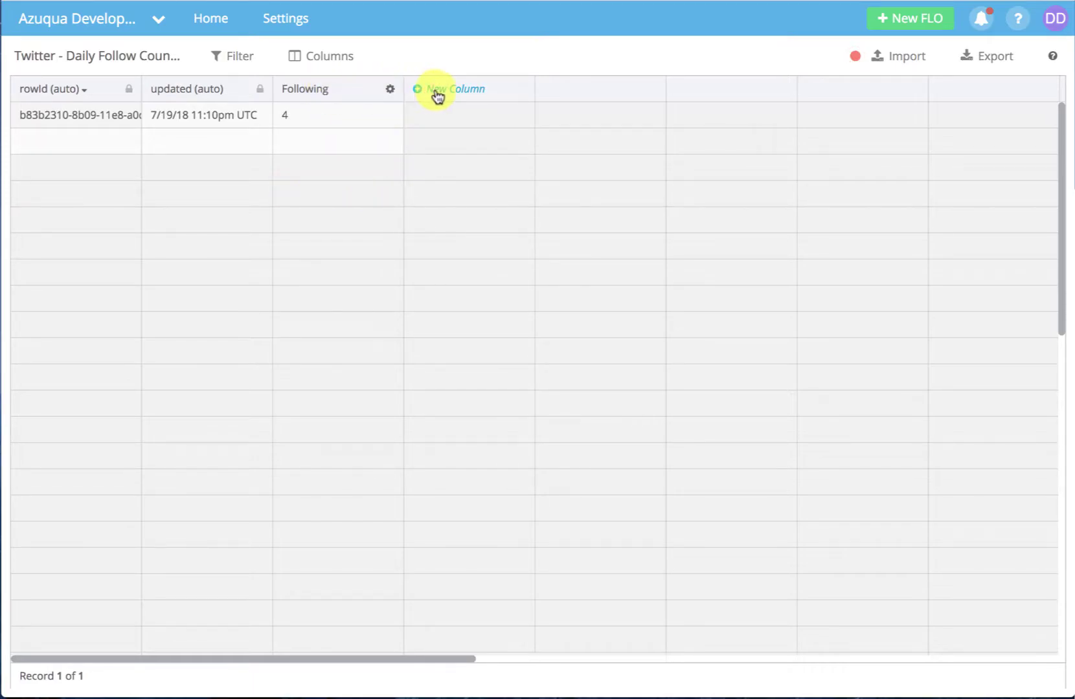
# Re-enter 4 as the Following value in the table's only record, select its row ID and discard the edit
pyautogui.click(338, 114)
pyautogui.click(349, 117)
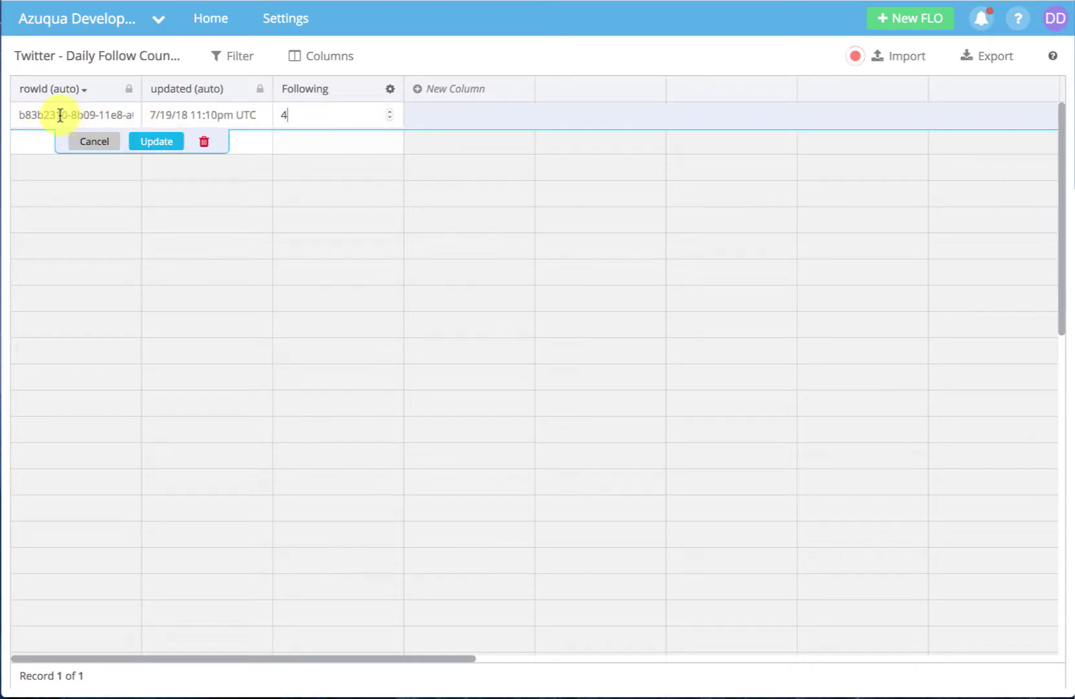
pyautogui.press('BackSpace')
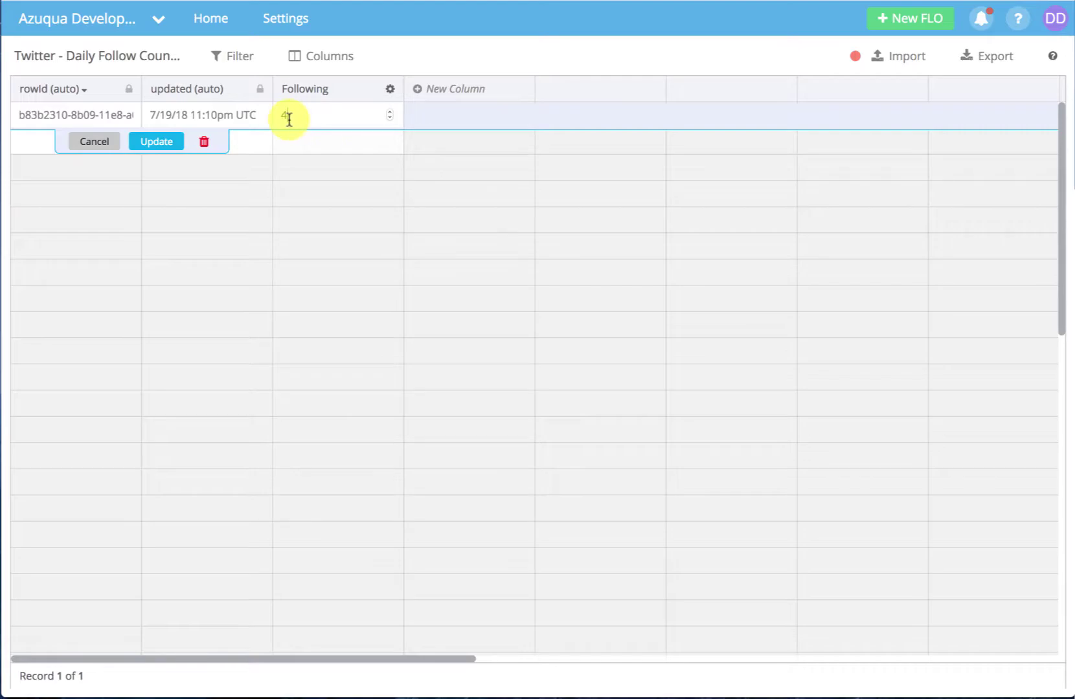
pyautogui.write('4')
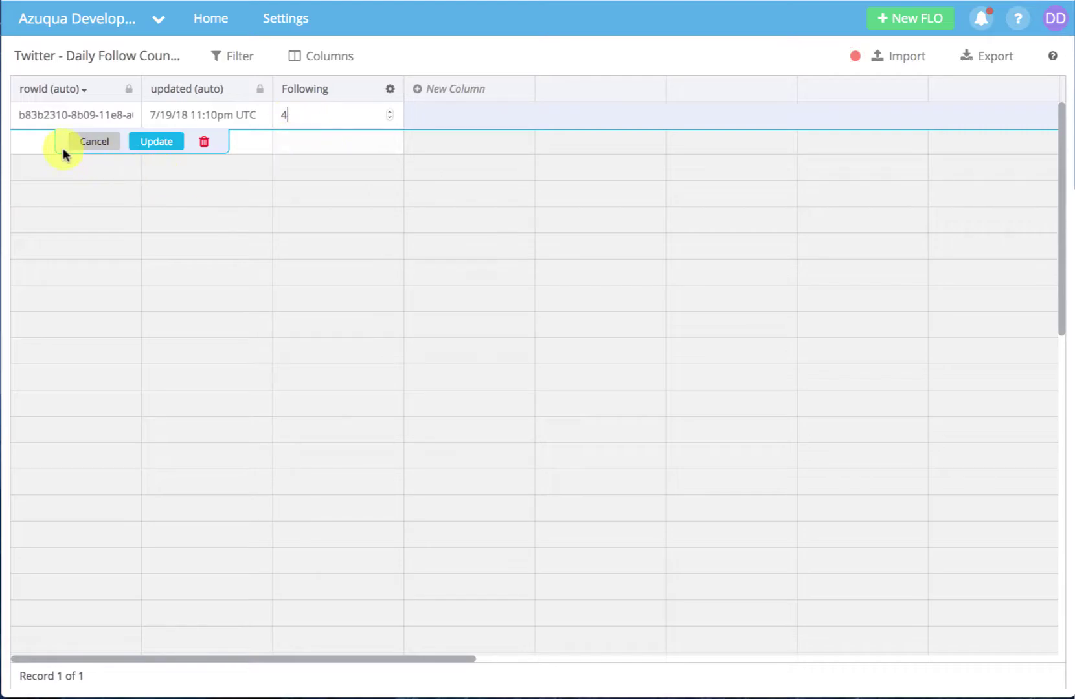
pyautogui.tripleClick(76, 116)
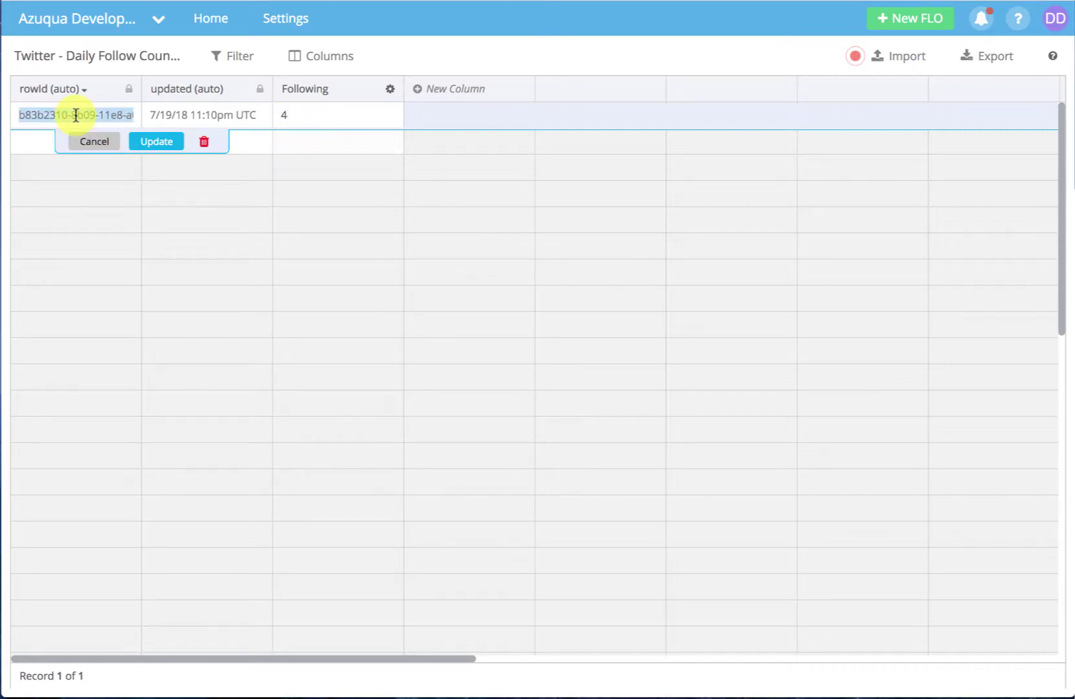
pyautogui.click(111, 147)
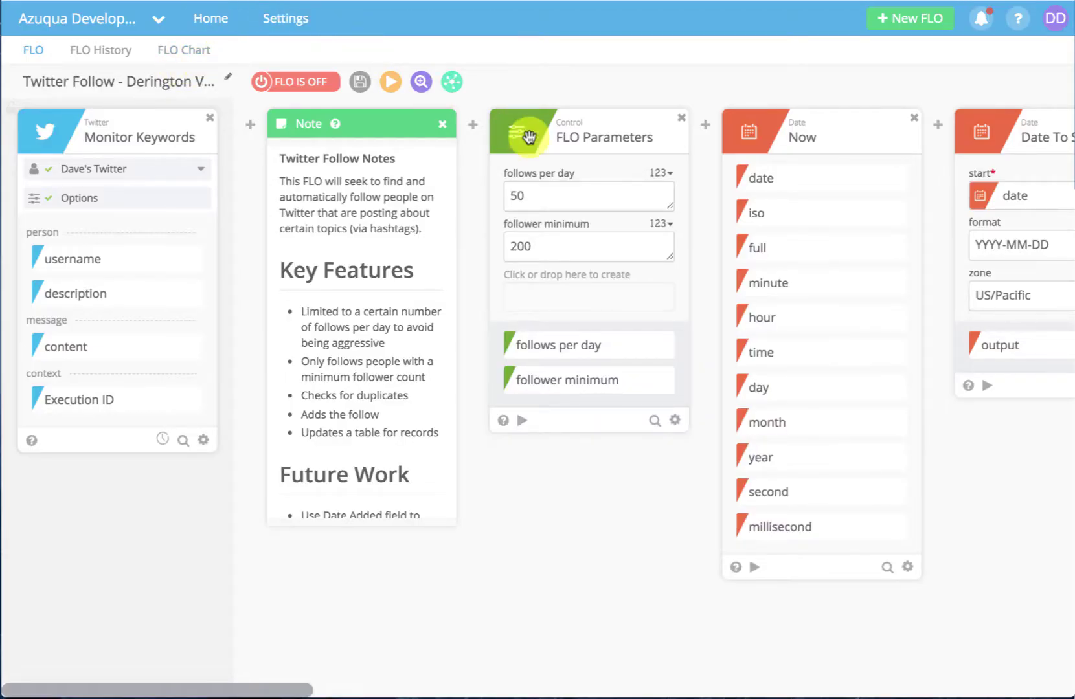
# Return to the FLO list, check the Twitter Follower Count FLO's description and open that FLO
pyautogui.click(219, 20)
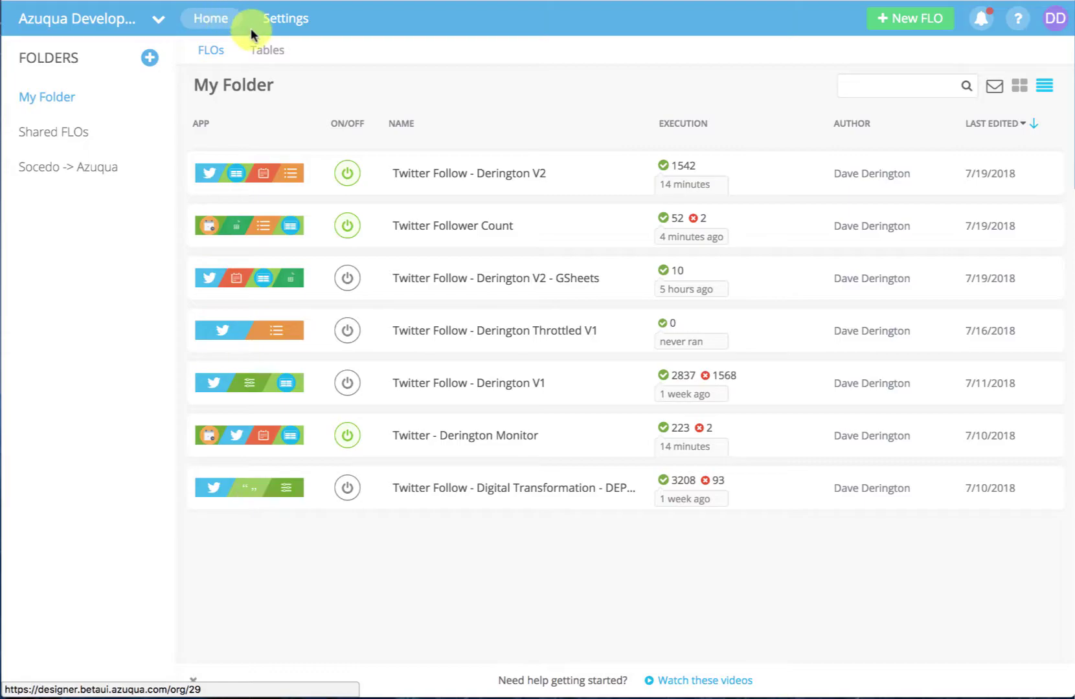
pyautogui.moveTo(595, 232)
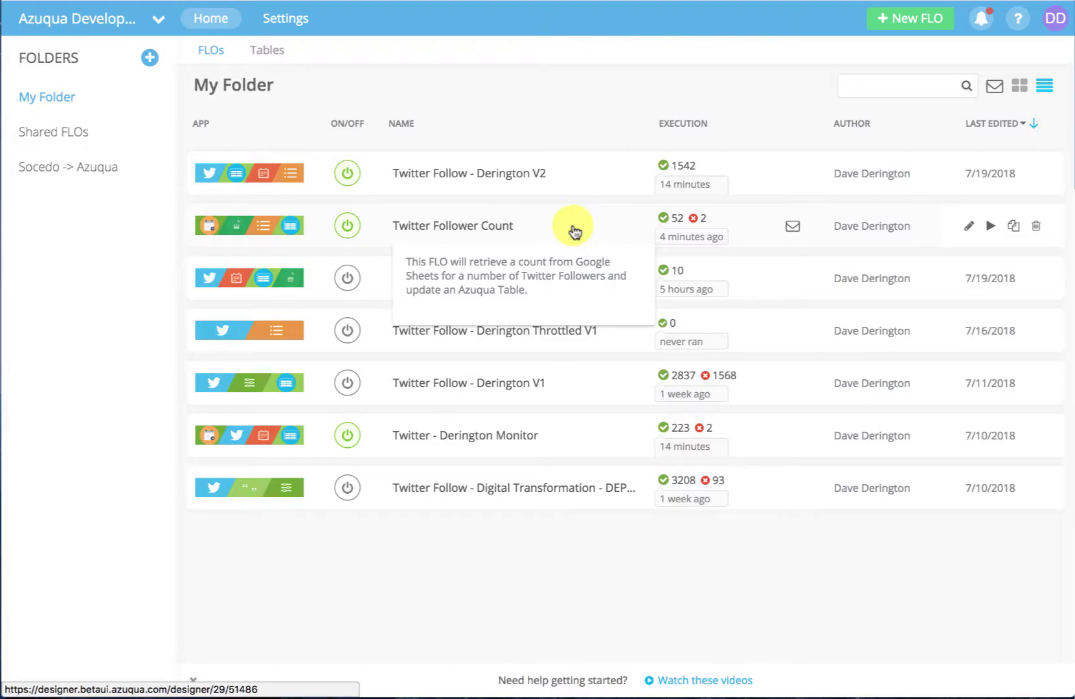
pyautogui.click(573, 231)
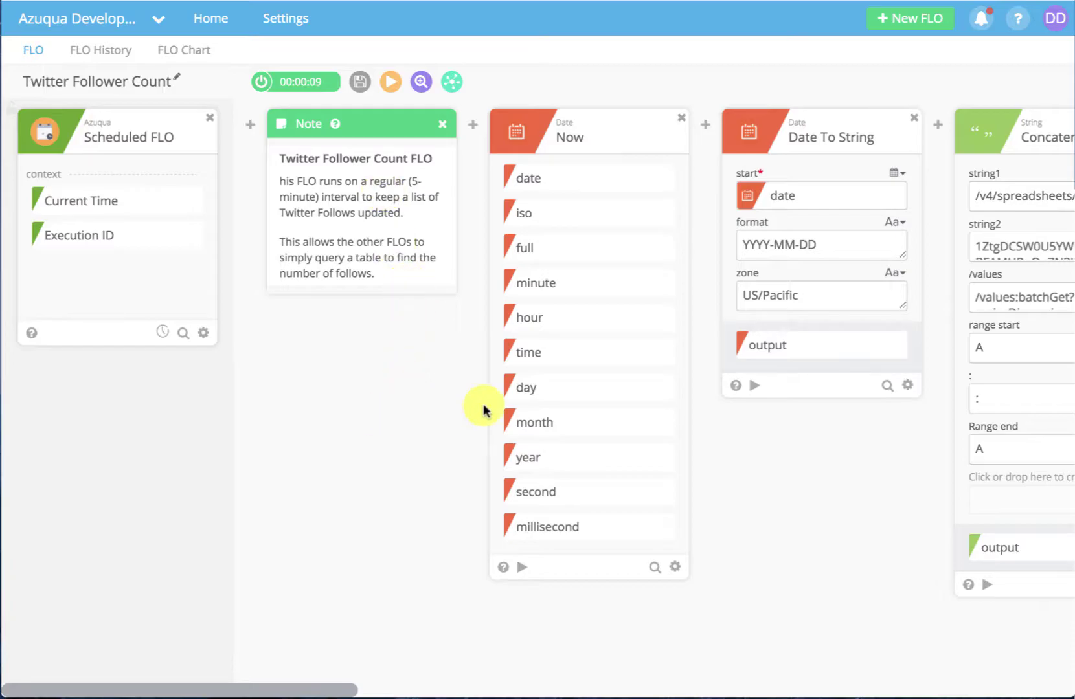
pyautogui.click(251, 136)
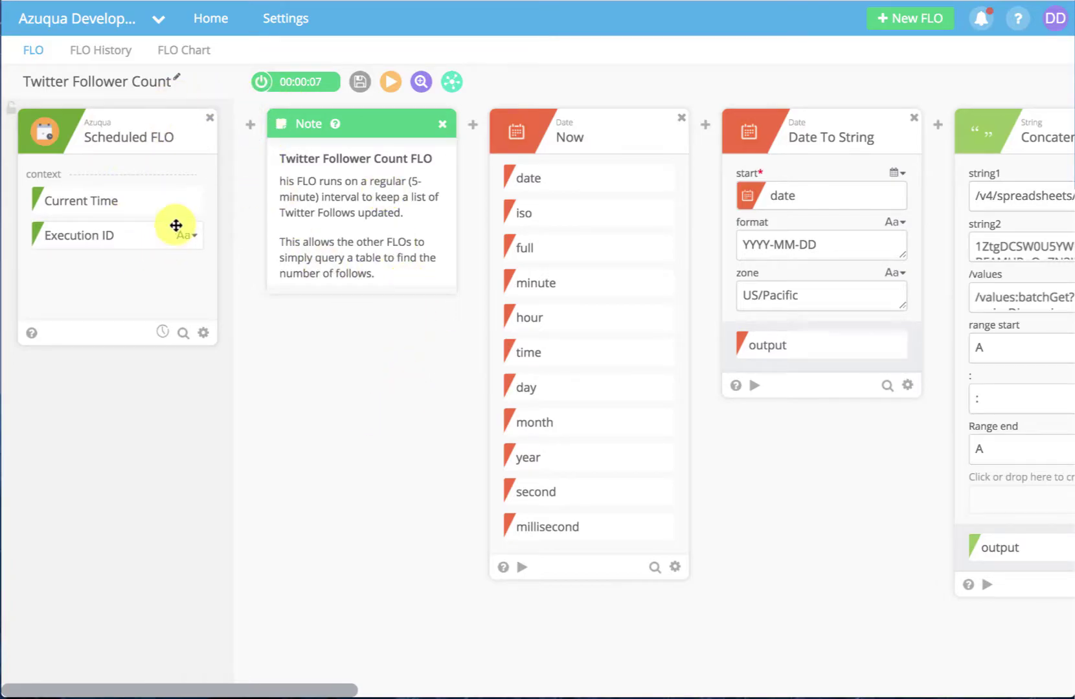
# Start a new FLO and look through the available starting apps down to Schedule under Azuqua Apps
pyautogui.click(938, 19)
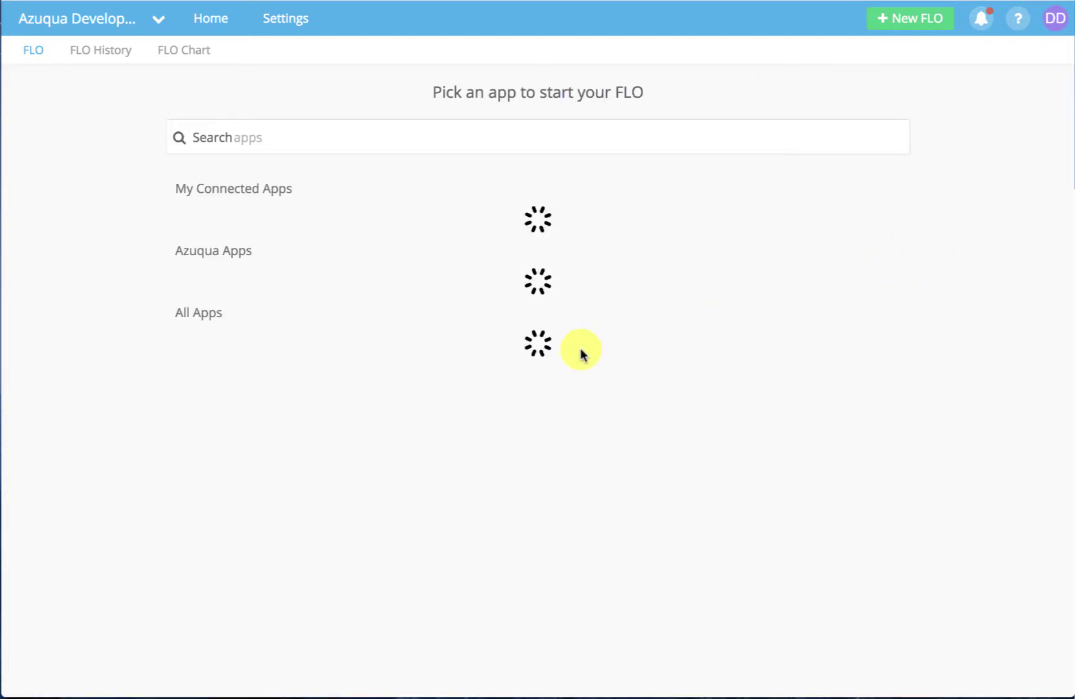
pyautogui.scroll(-7, 311, 453)
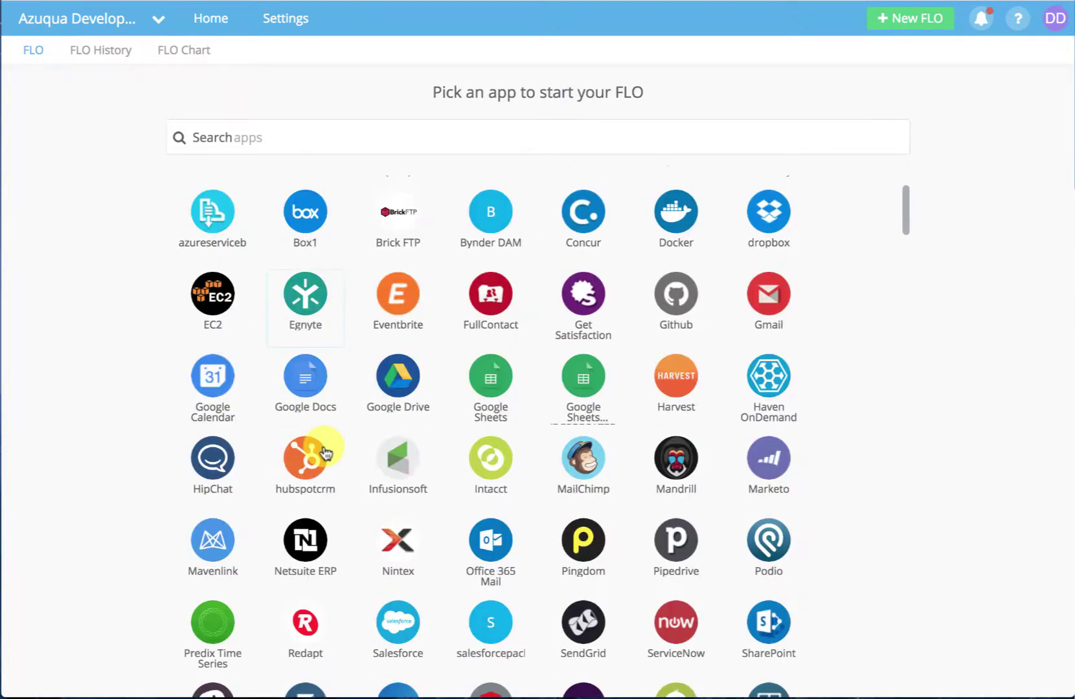
pyautogui.scroll(-1, 326, 453)
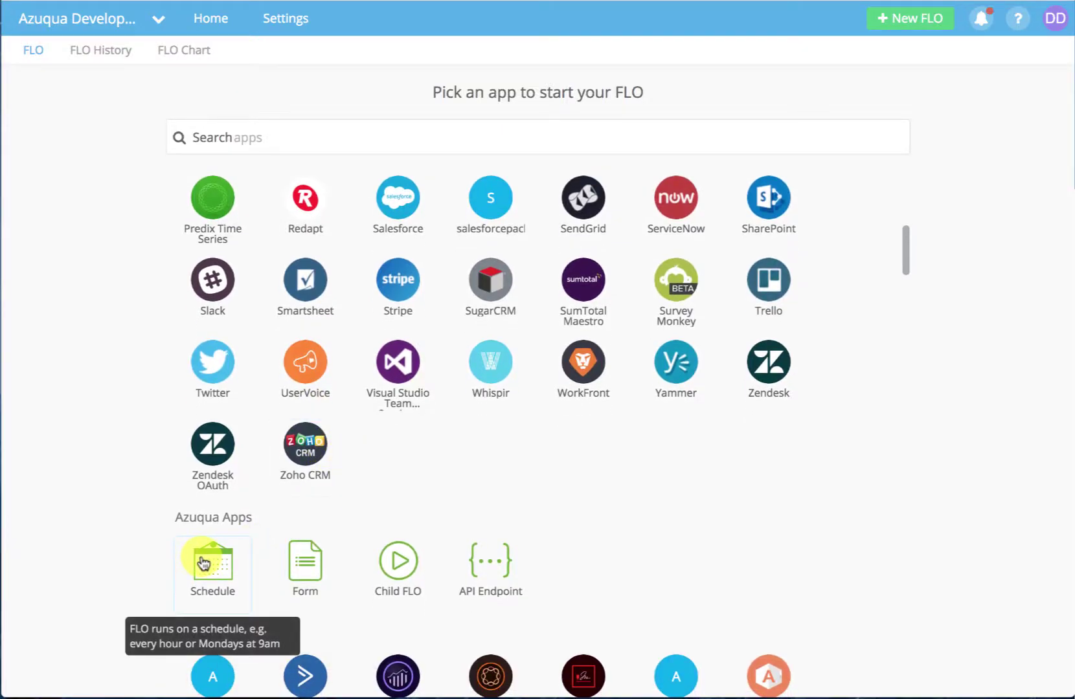
# Leave the new FLO, reopen the Twitter Follower Count FLO and examine its schedule settings without changing them
pyautogui.click(211, 19)
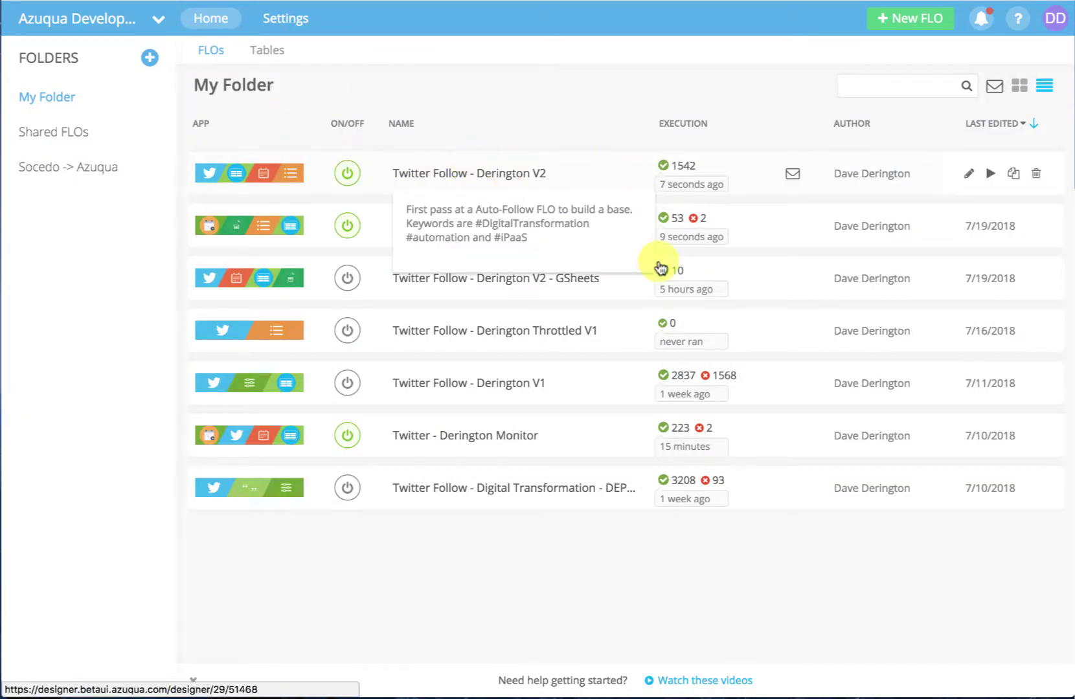
pyautogui.click(579, 232)
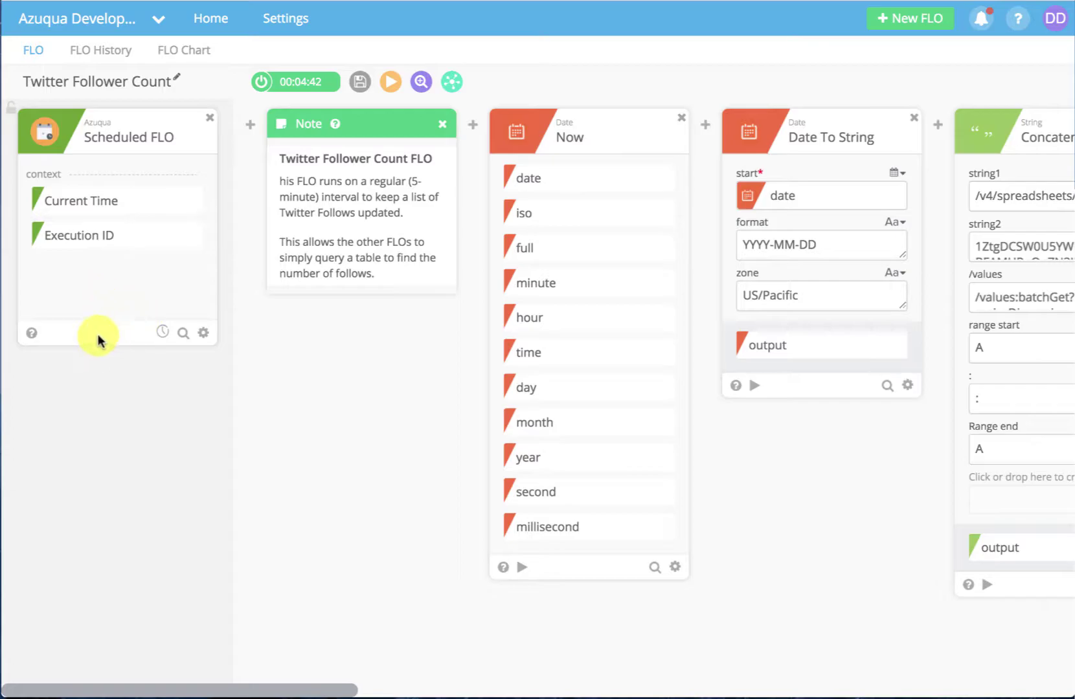
pyautogui.click(162, 334)
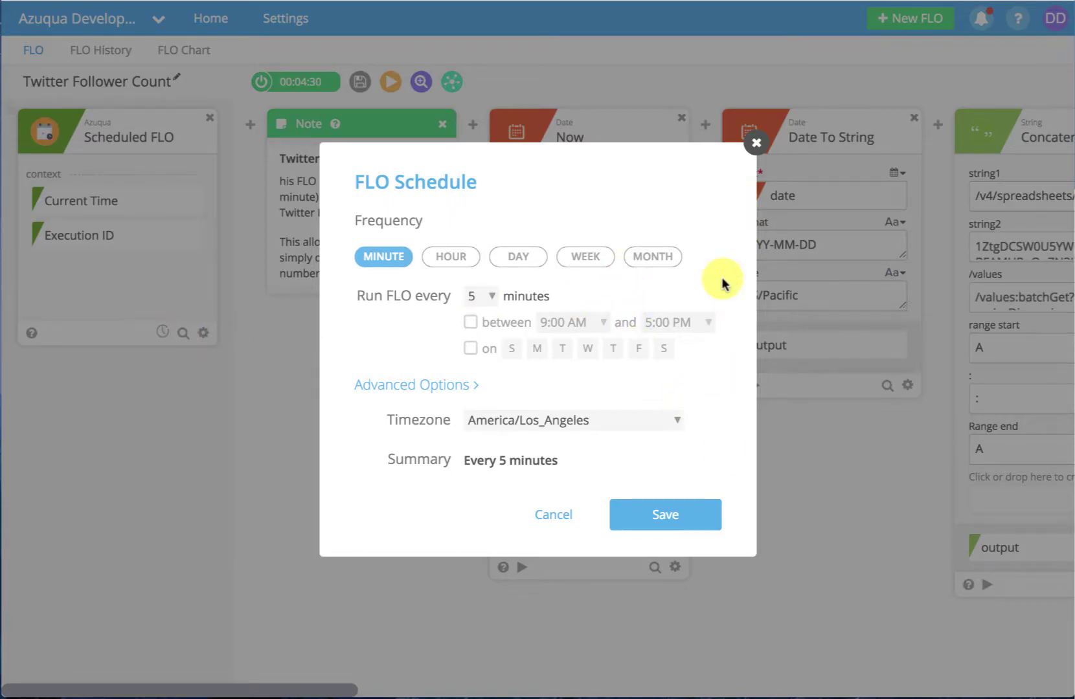
pyautogui.click(755, 144)
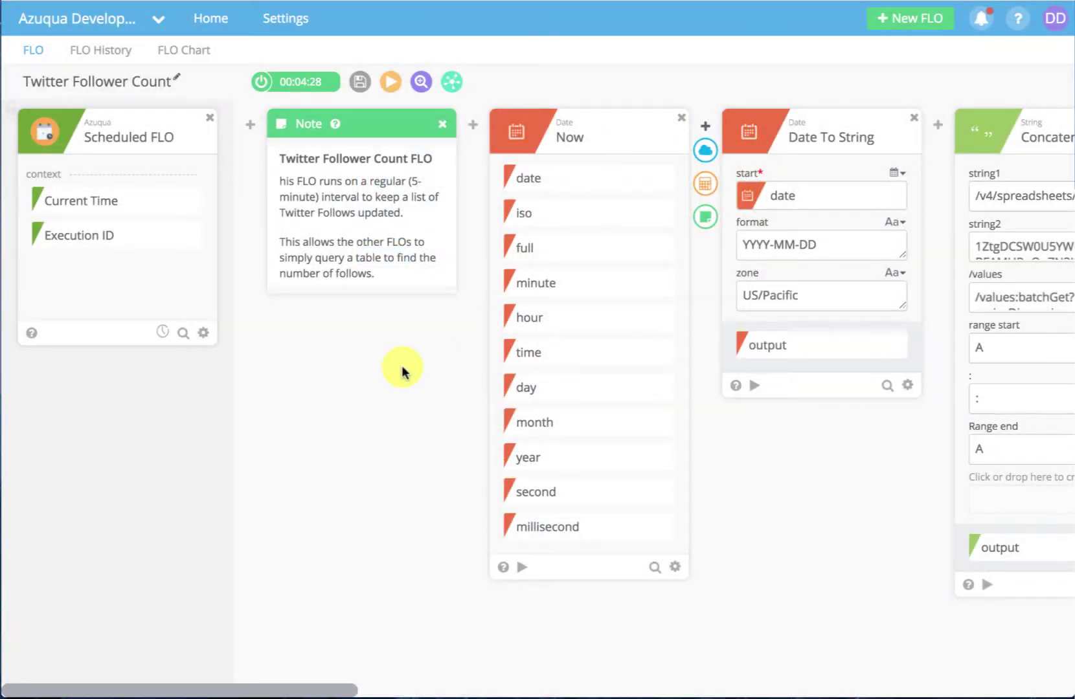
# Search the functions for "now" at the insertion point between the Note and Now cards
pyautogui.hscroll(5, 395, 385)
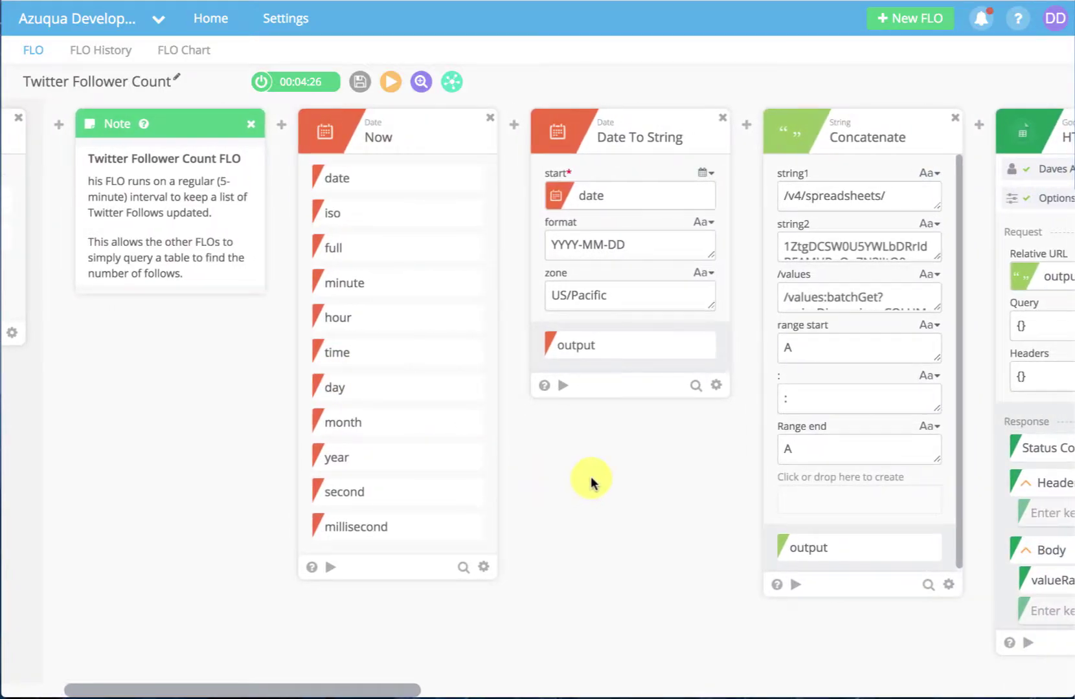
pyautogui.hscroll(1, 571, 480)
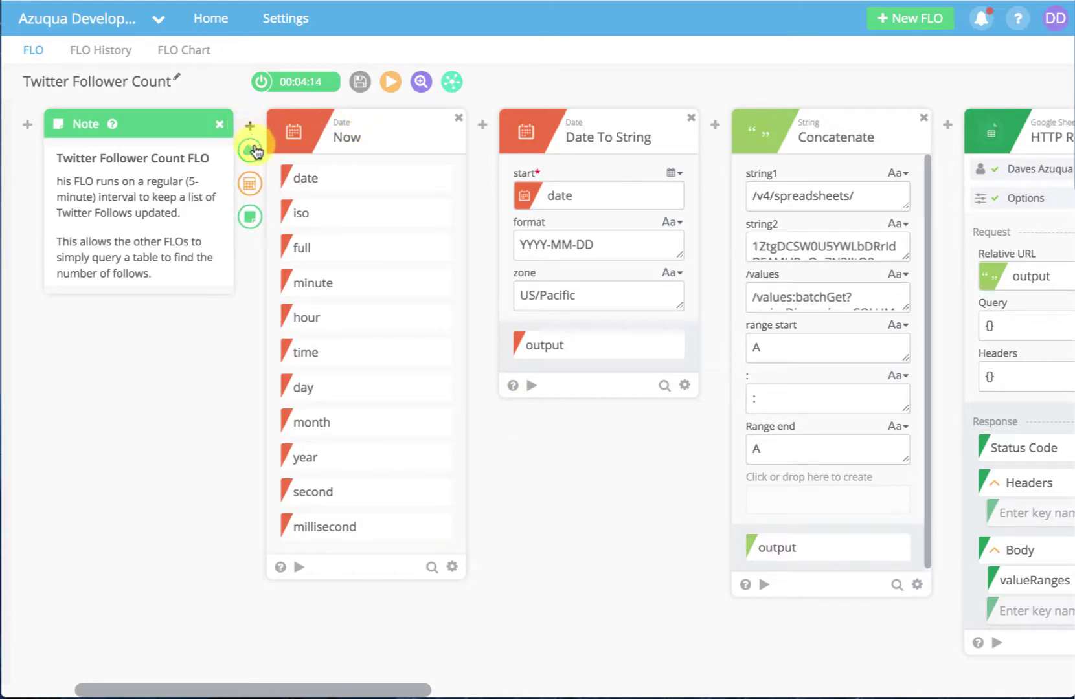
pyautogui.click(249, 188)
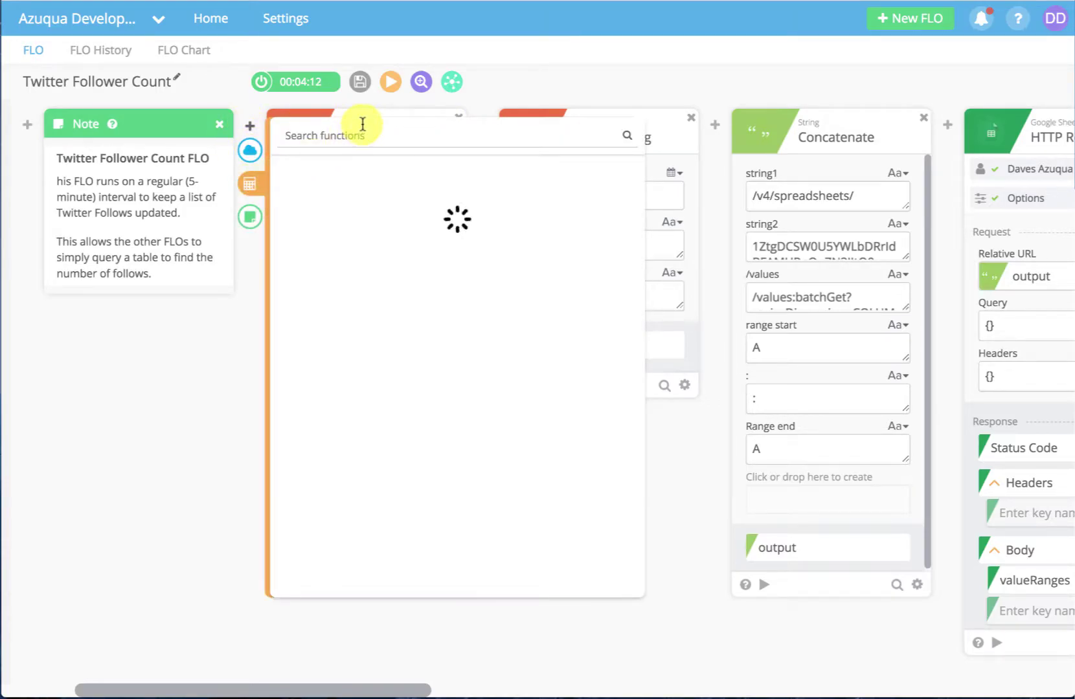
pyautogui.write('ndow')
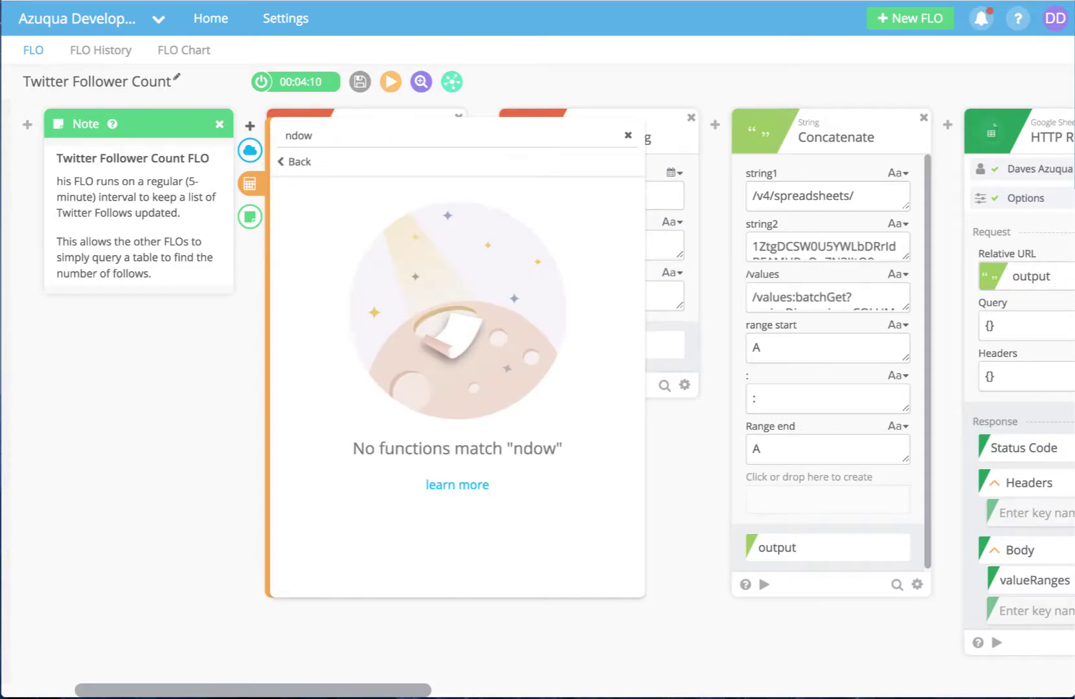
pyautogui.press('BackSpace')
pyautogui.press('BackSpace')
pyautogui.press('BackSpace')
pyautogui.write('ow')
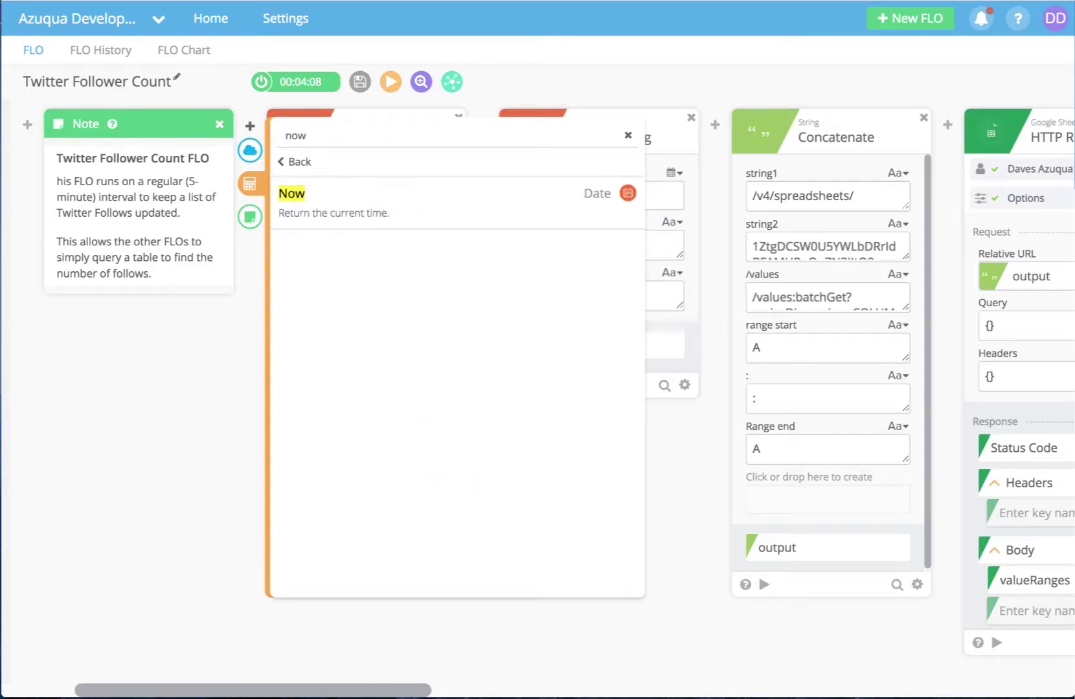
pyautogui.click(357, 215)
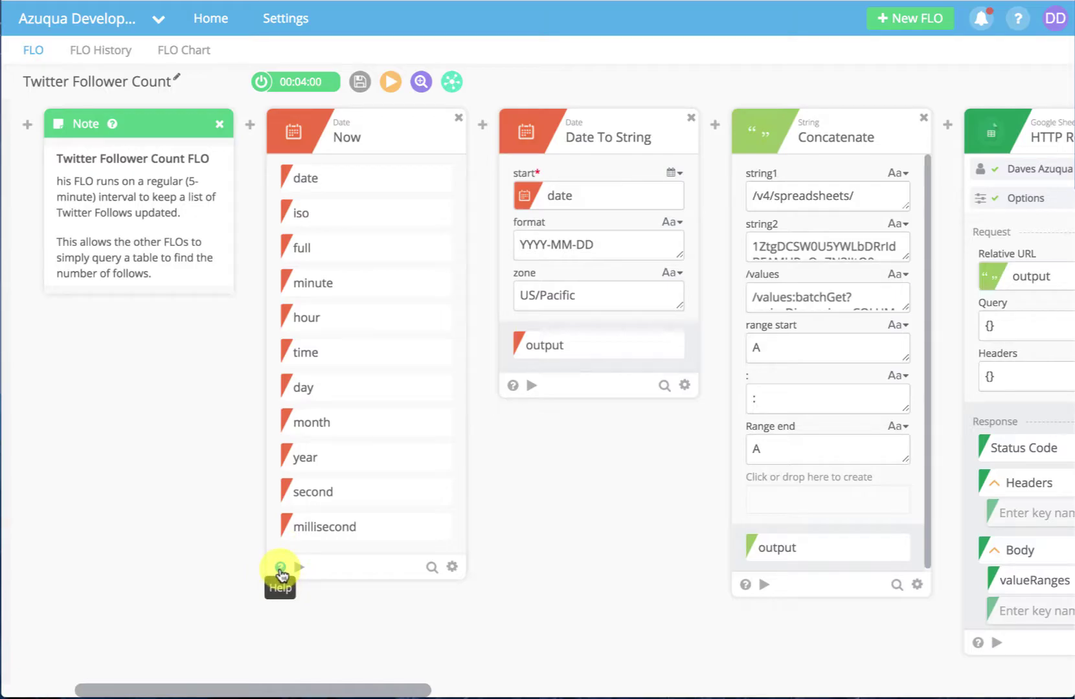
# Map the Now card's date output to the start input of the Date To String card
pyautogui.hscroll(3, 622, 563)
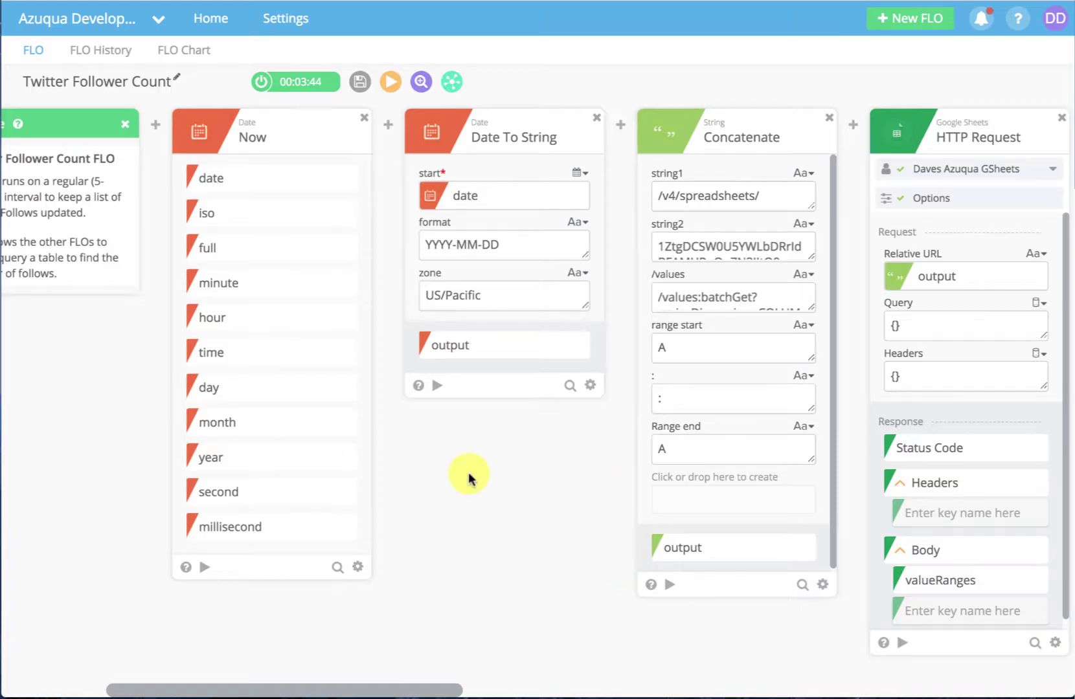
pyautogui.hscroll(3, 470, 477)
pyautogui.moveTo(123, 185); pyautogui.dragTo(379, 198)
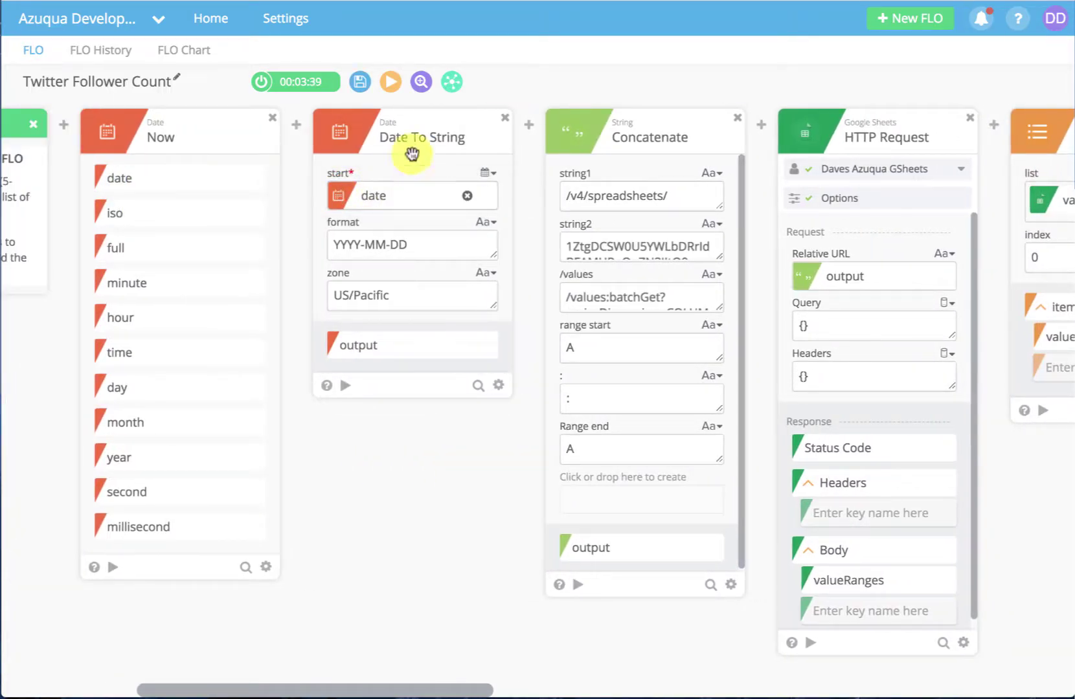
pyautogui.click(416, 245)
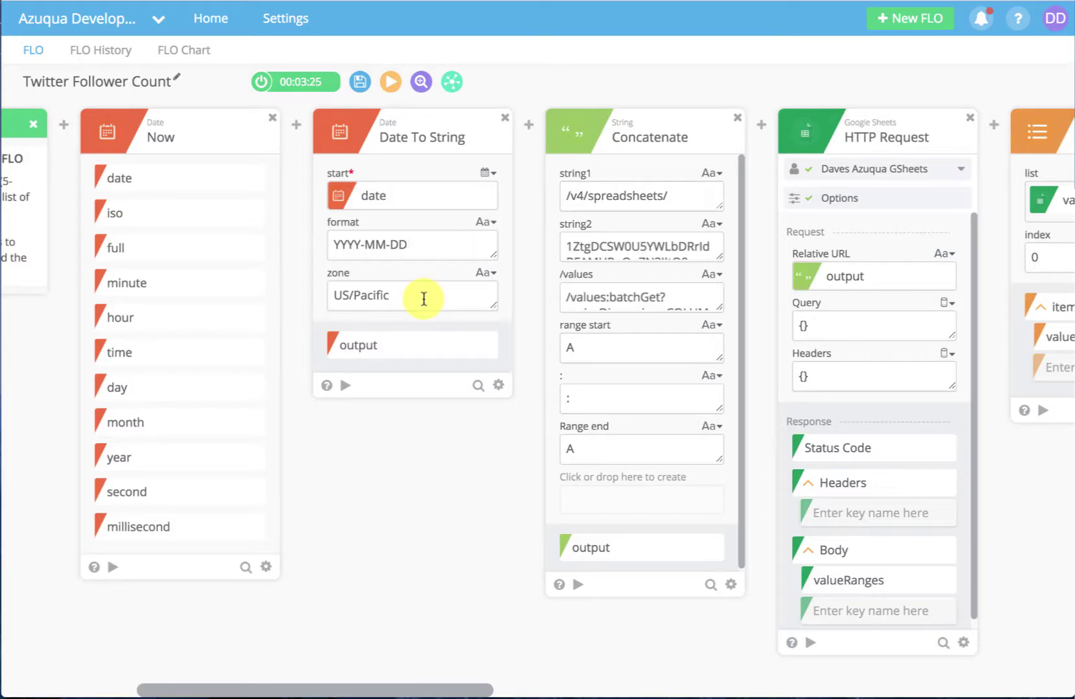
# Search the functions for "conc" between the Date To String and Concatenate cards, and close the search without adding anything
pyautogui.hscroll(4, 434, 460)
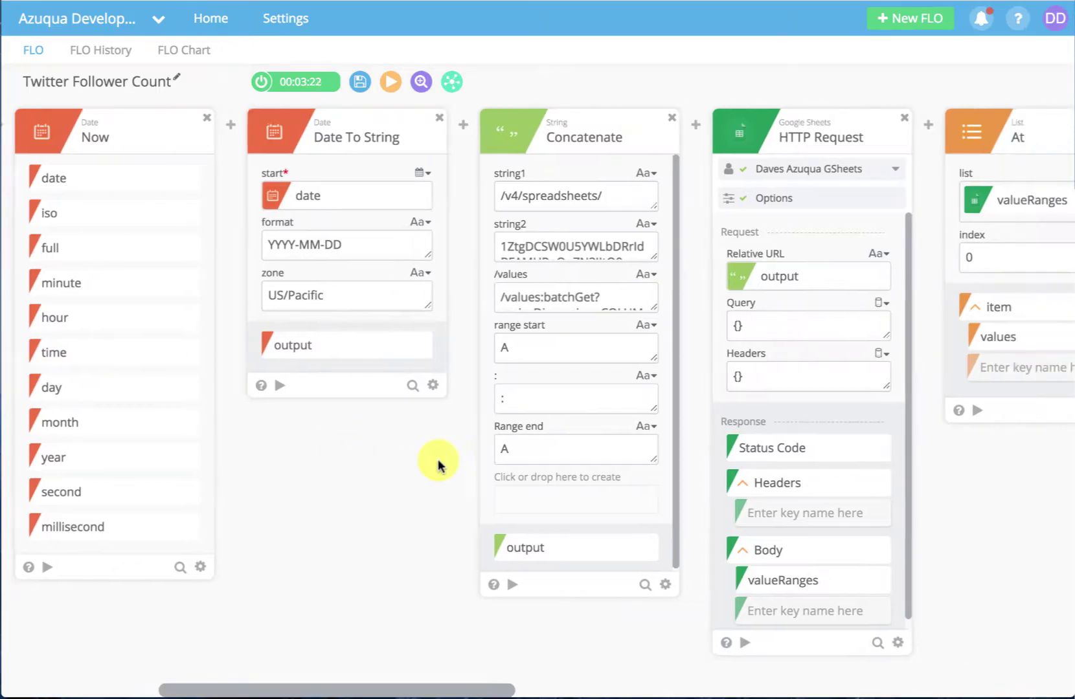
pyautogui.moveTo(411, 129)
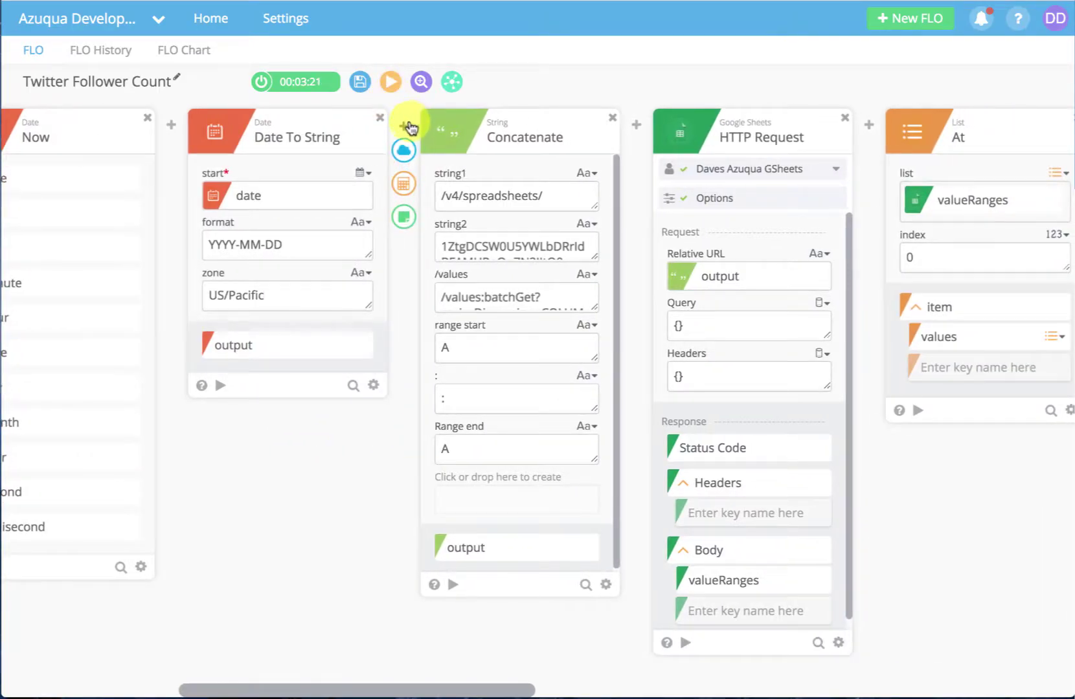
pyautogui.click(409, 188)
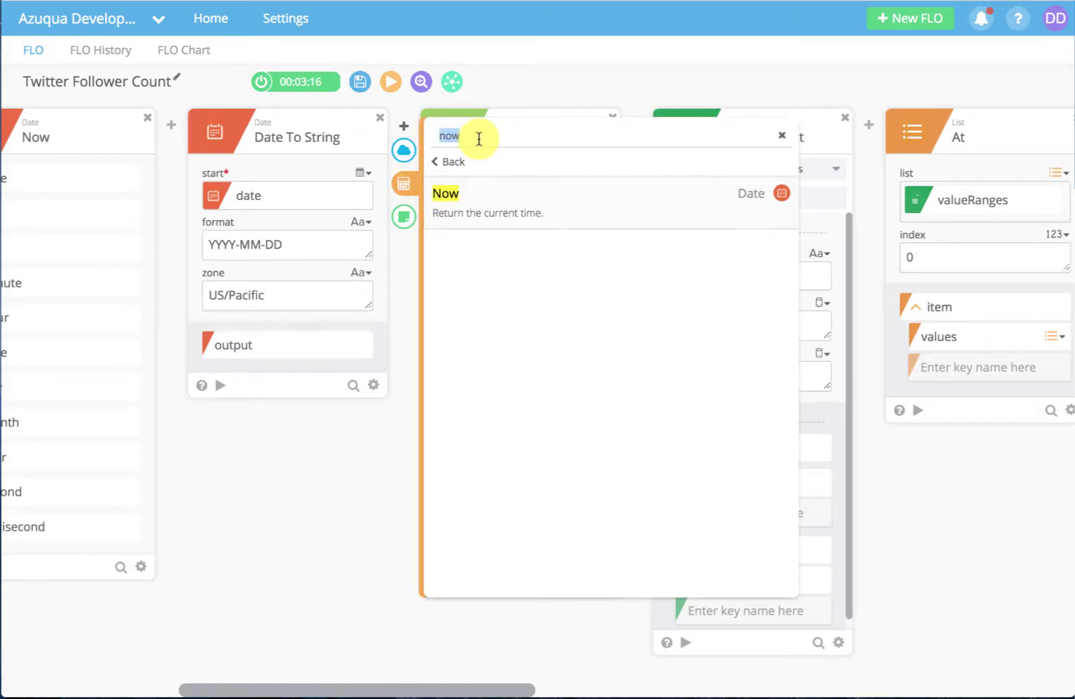
pyautogui.write('conc')
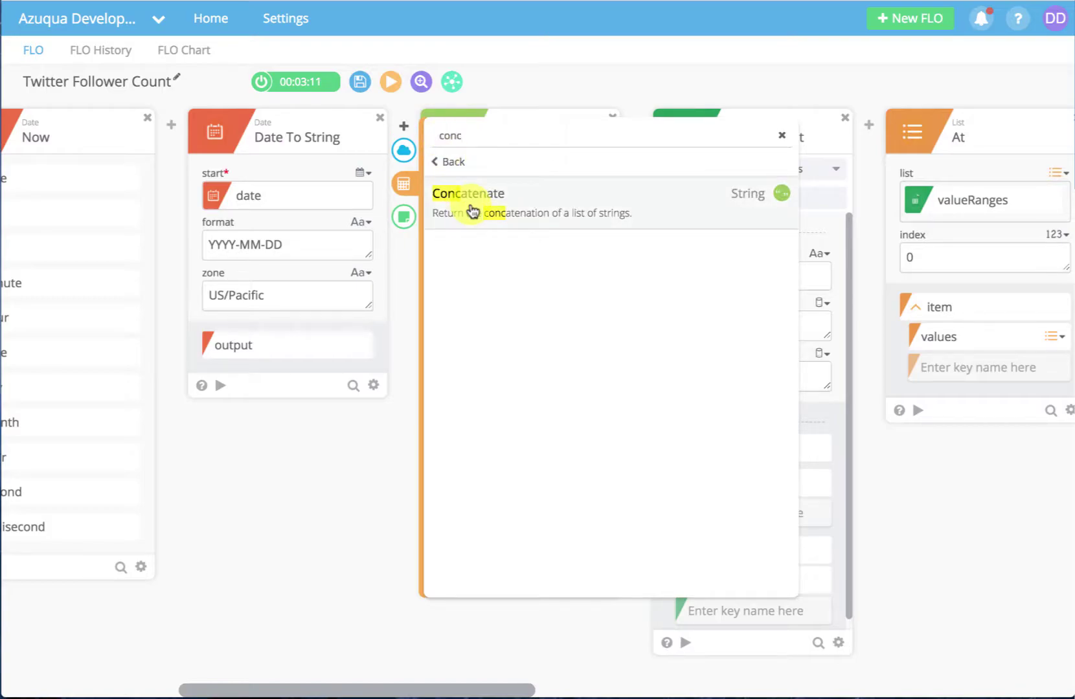
pyautogui.click(782, 135)
pyautogui.click(380, 483)
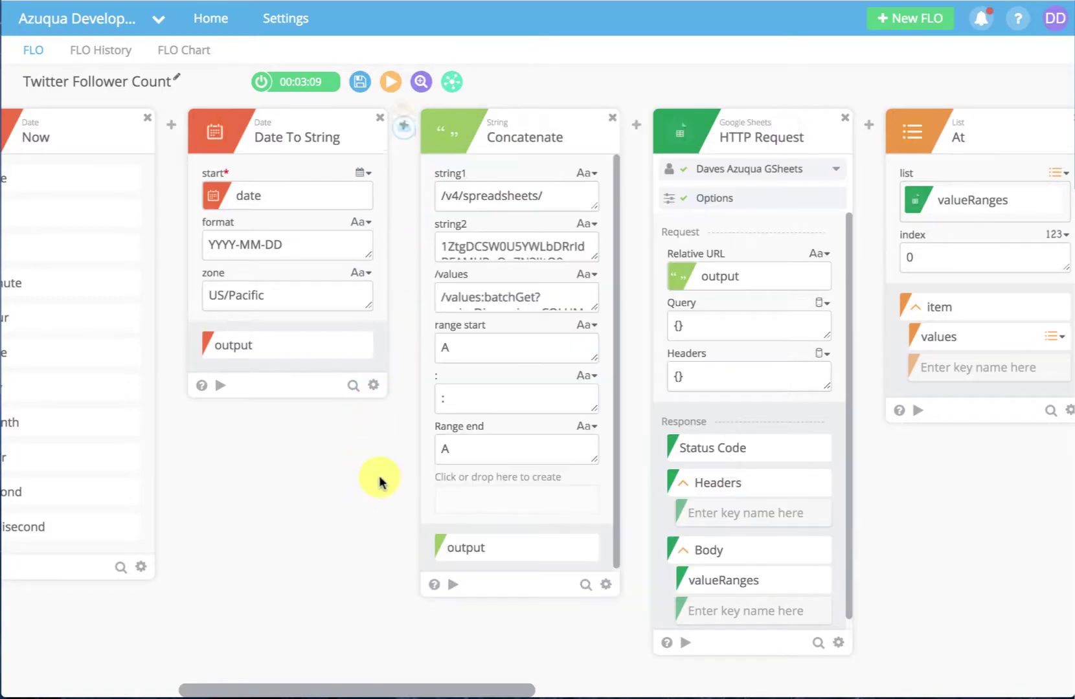
# Enlarge the string2 and /values fields of the Concatenate card to show their full text
pyautogui.moveTo(595, 259); pyautogui.dragTo(592, 283)
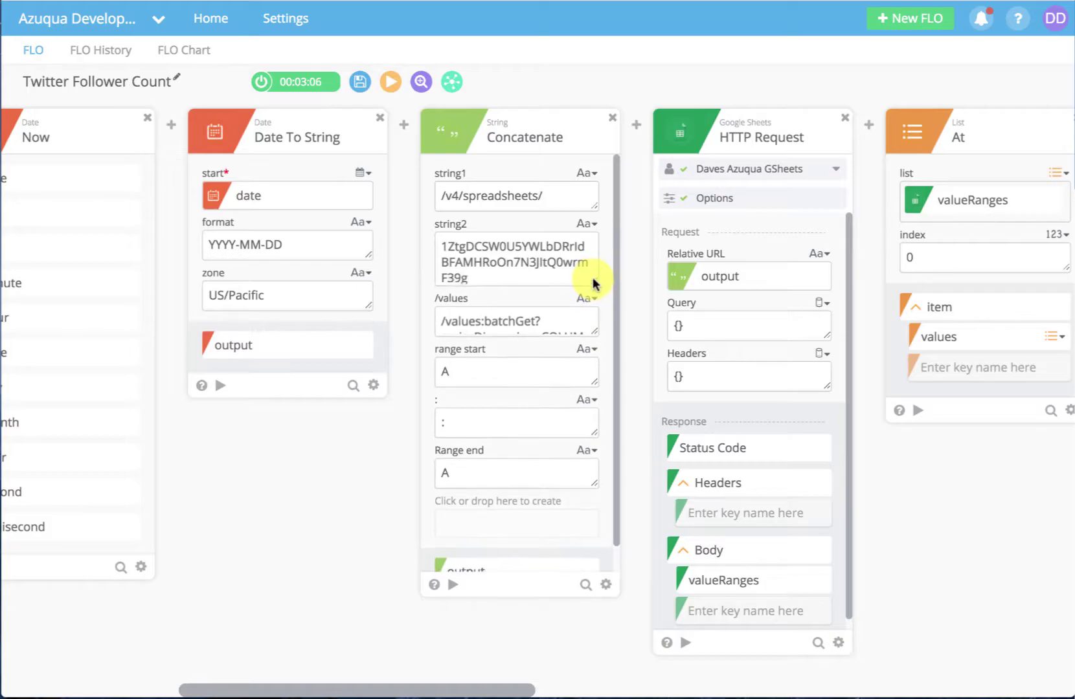
pyautogui.moveTo(595, 343); pyautogui.dragTo(593, 365)
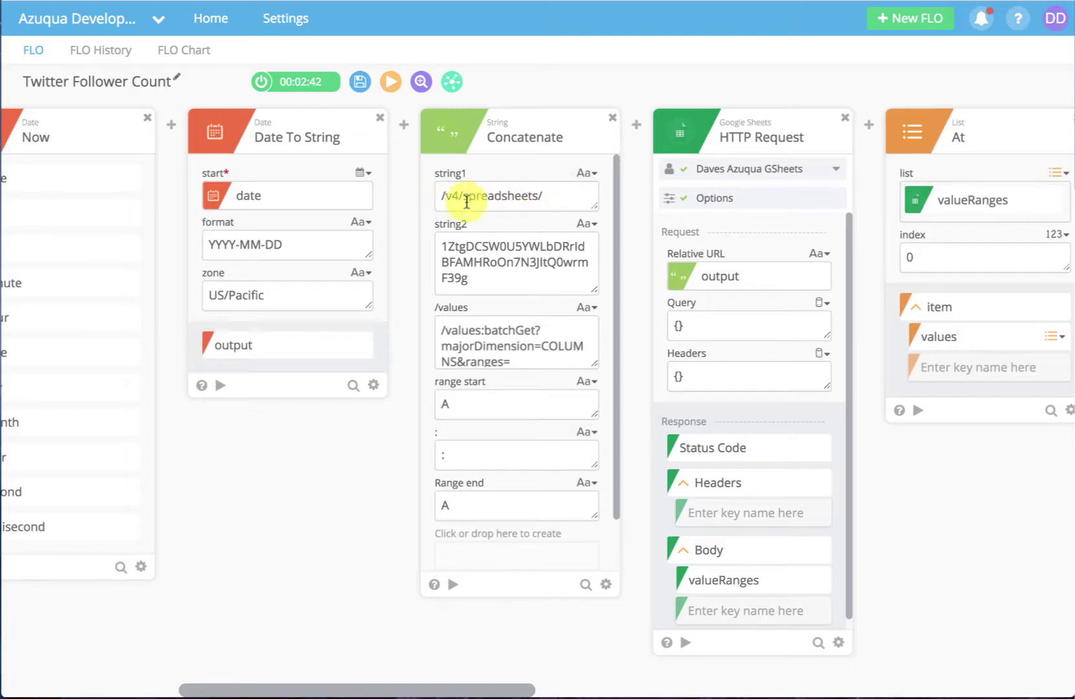
# Examine the Concatenate card's string2 spreadsheet ID, /values and range fields, checking the Google Sheets spreadsheet they refer to
pyautogui.moveTo(487, 275); pyautogui.dragTo(437, 241)
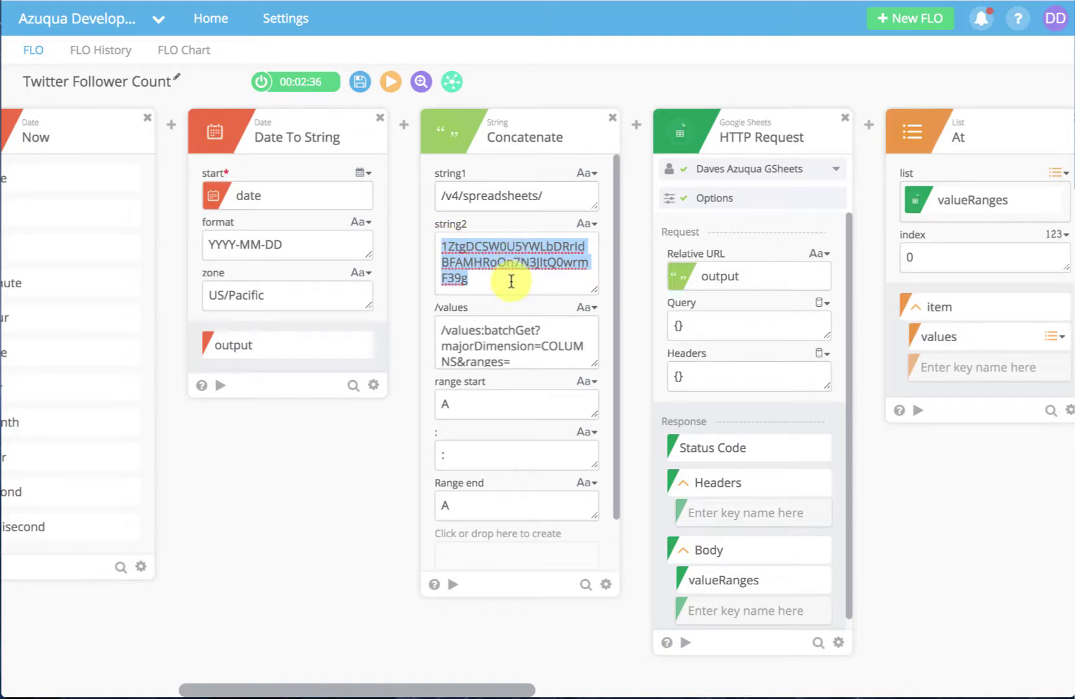
pyautogui.click(330, 2)
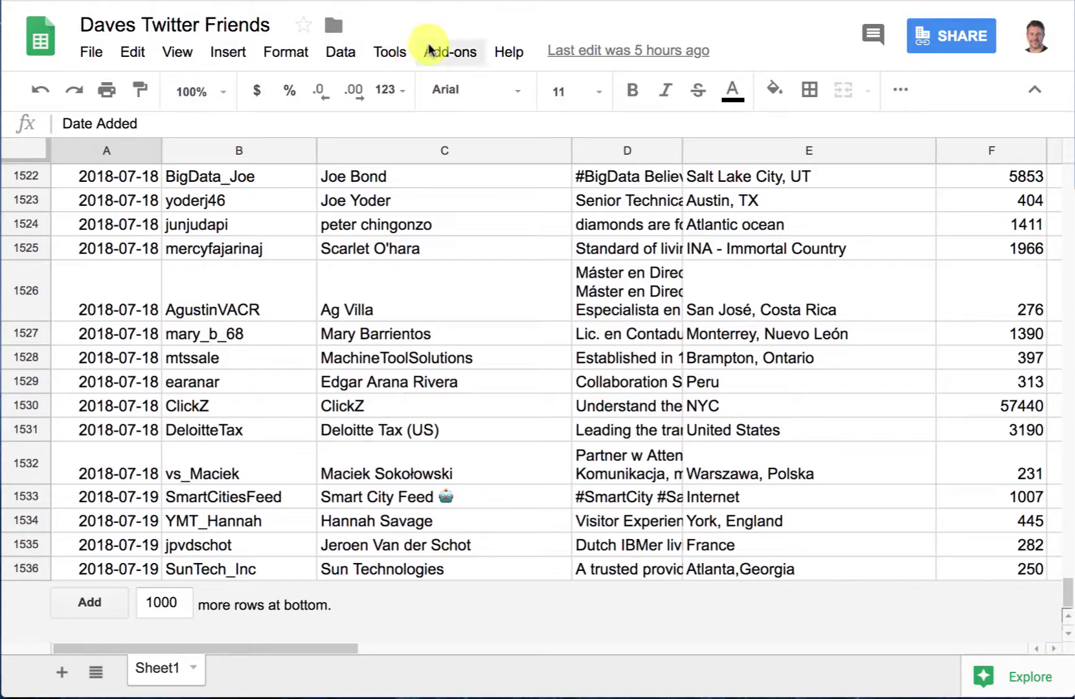
pyautogui.click(332, 5)
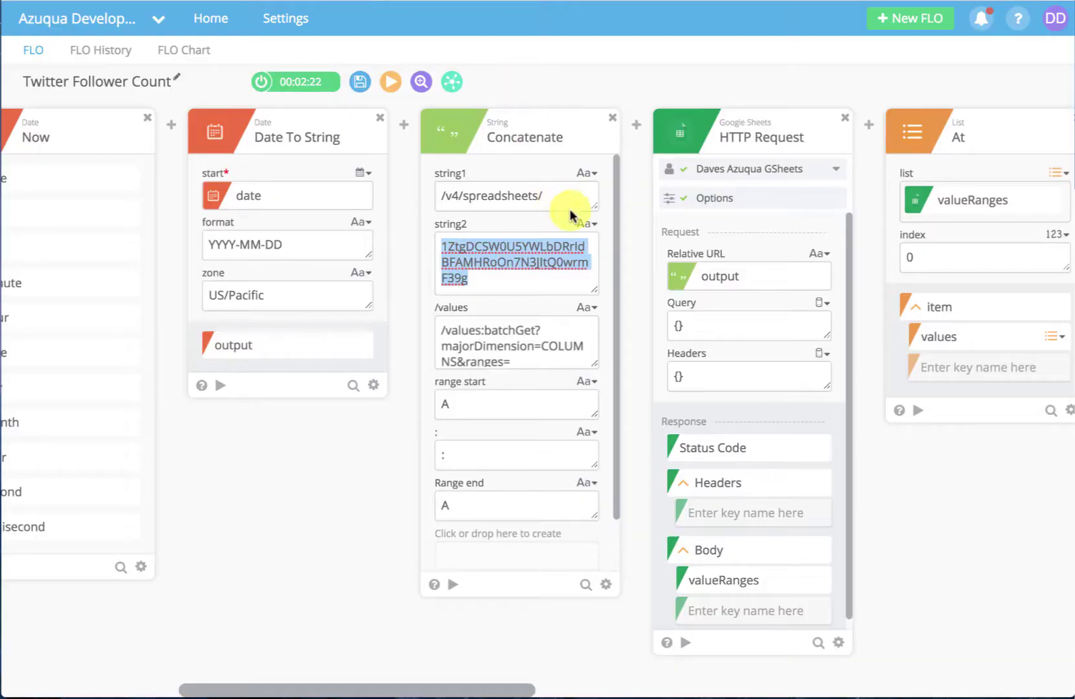
pyautogui.click(536, 357)
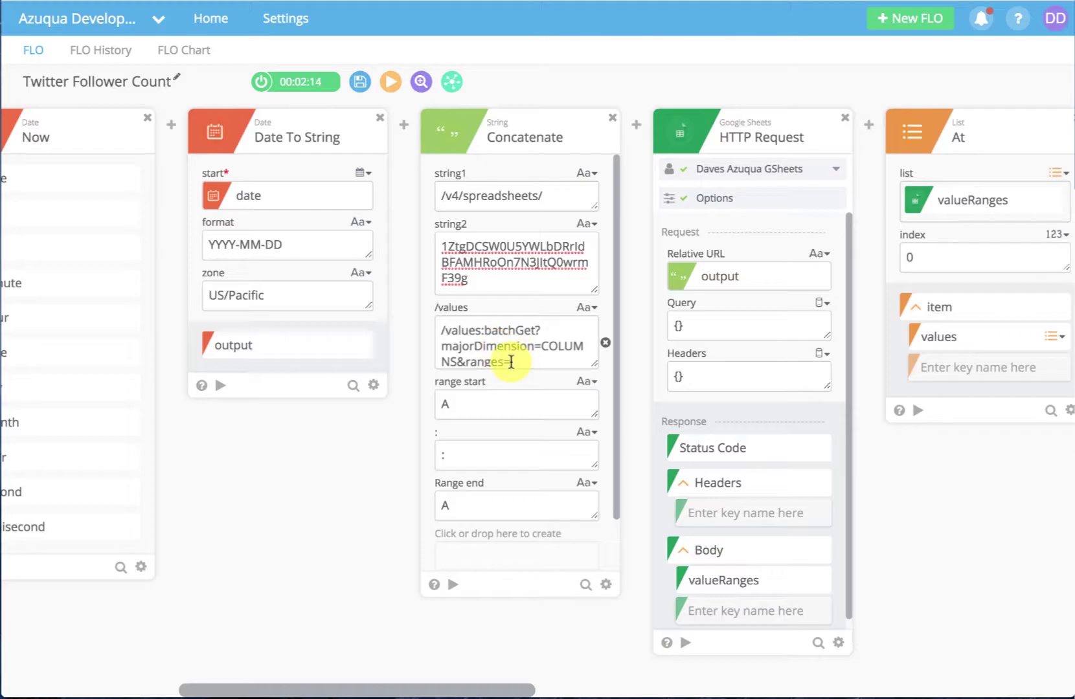
pyautogui.click(486, 402)
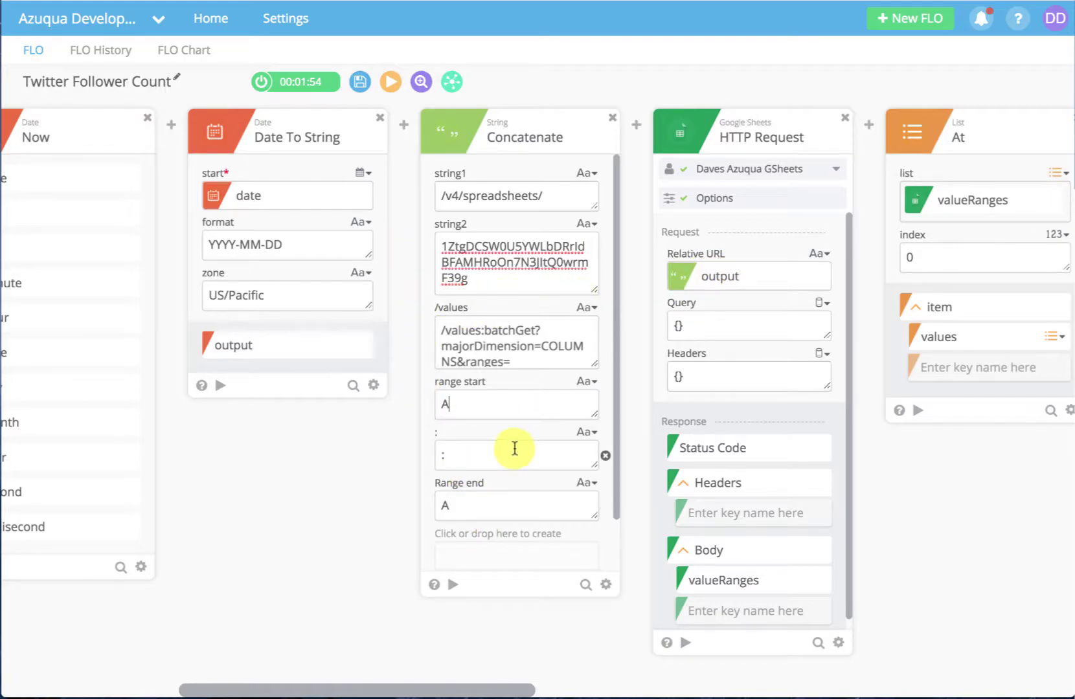
pyautogui.scroll(-2, 515, 448)
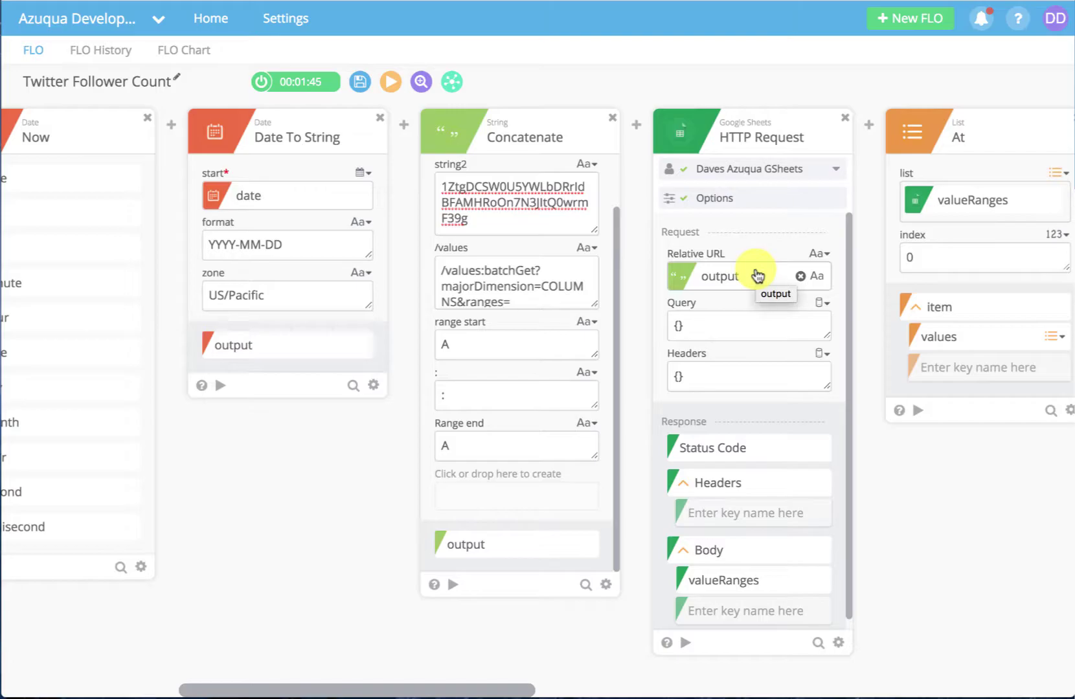
# Search the actions for "http re" between the Concatenate and HTTP Request cards, view the Google Sheets match, and close without adding anything
pyautogui.moveTo(636, 151)
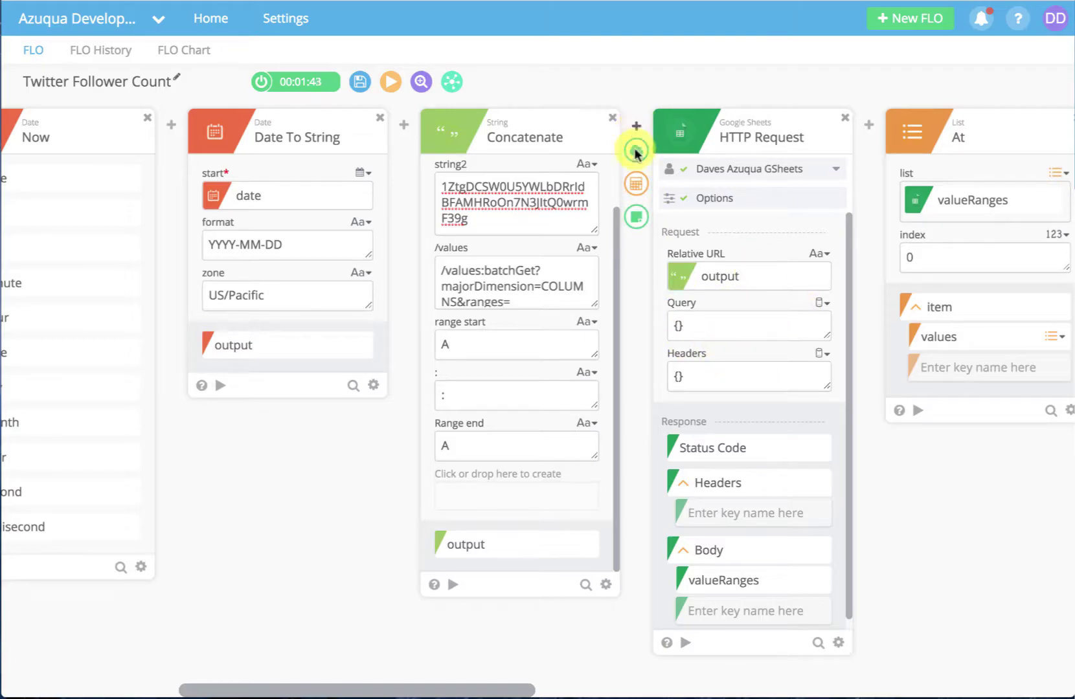
pyautogui.click(636, 152)
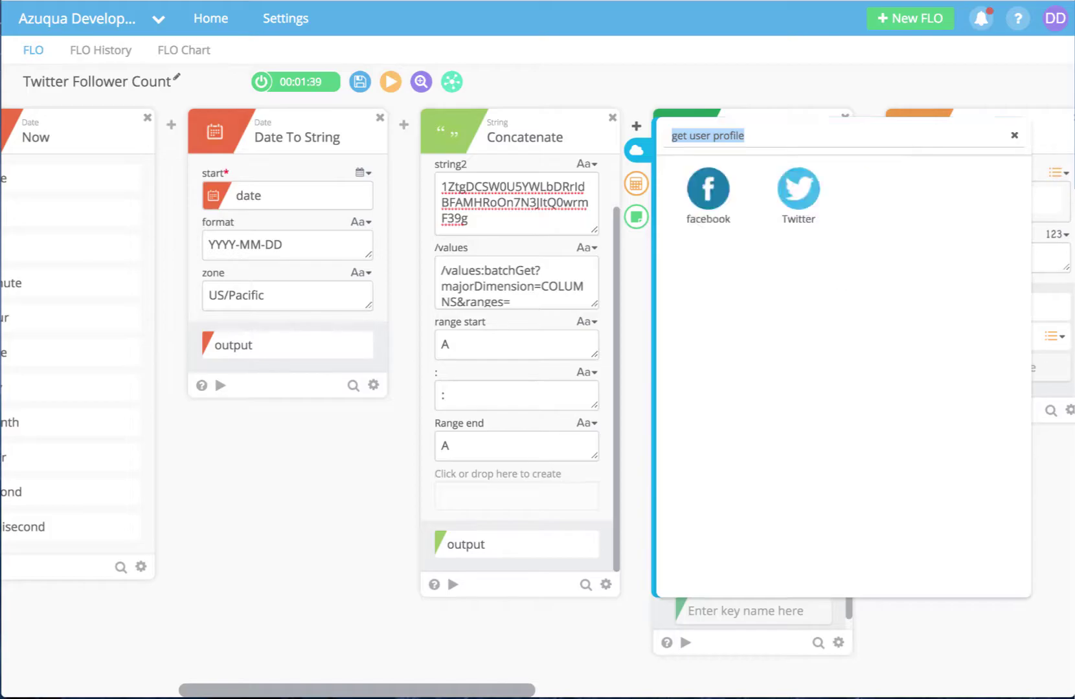
pyautogui.write('http re')
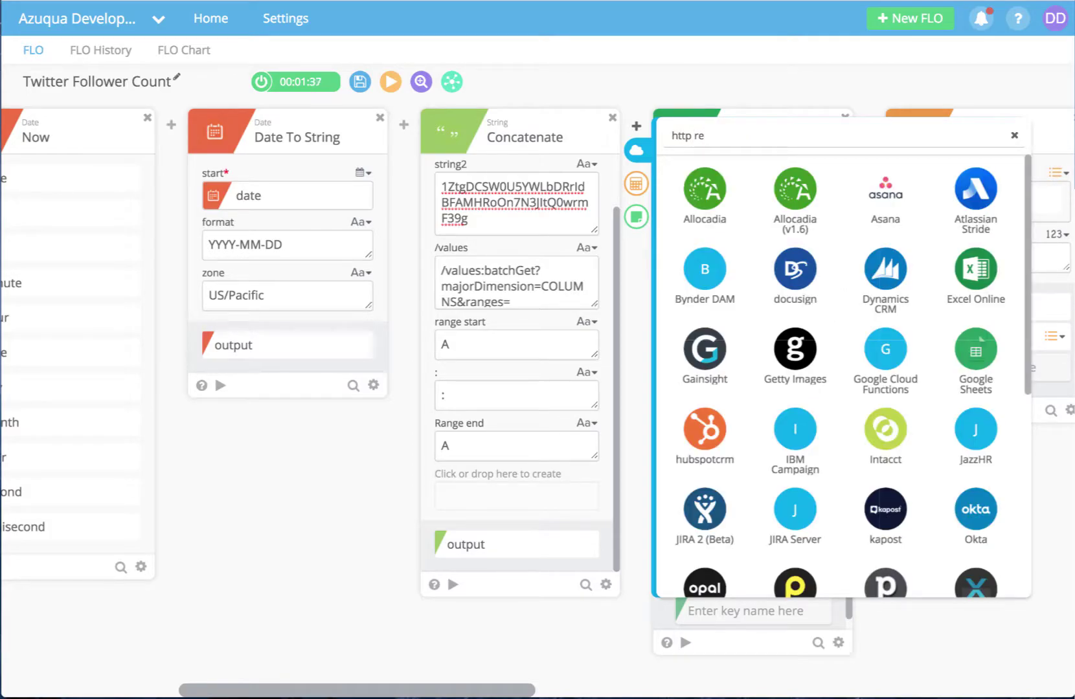
pyautogui.click(985, 355)
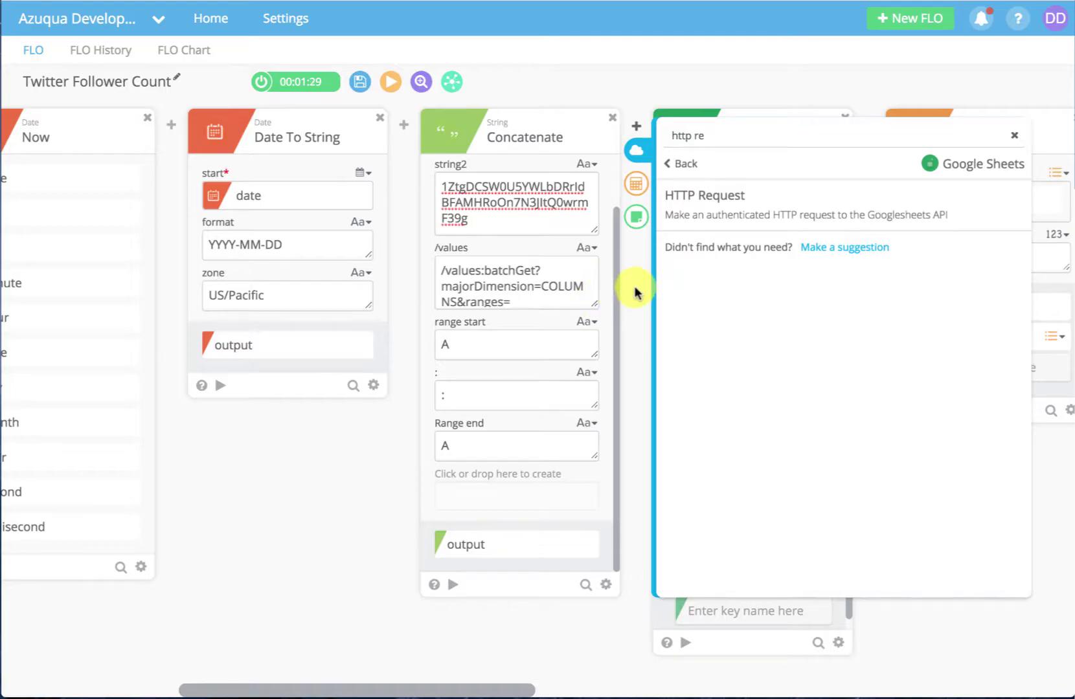
pyautogui.click(1014, 135)
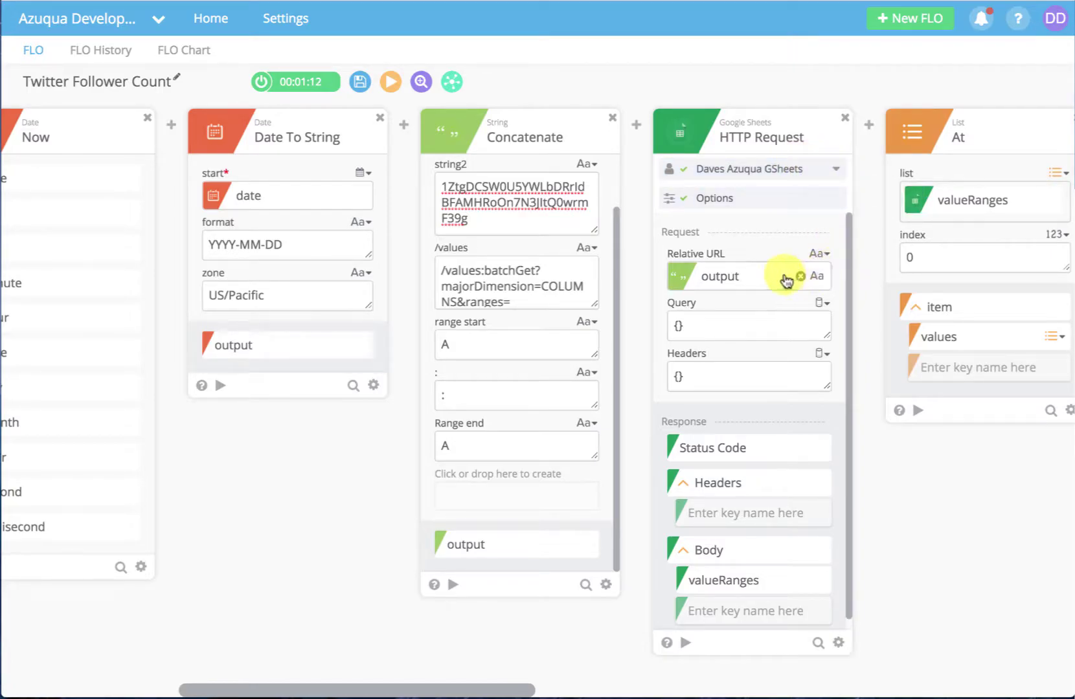
# Check the request type in the HTTP Request card's options and review its request and response fields
pyautogui.click(806, 200)
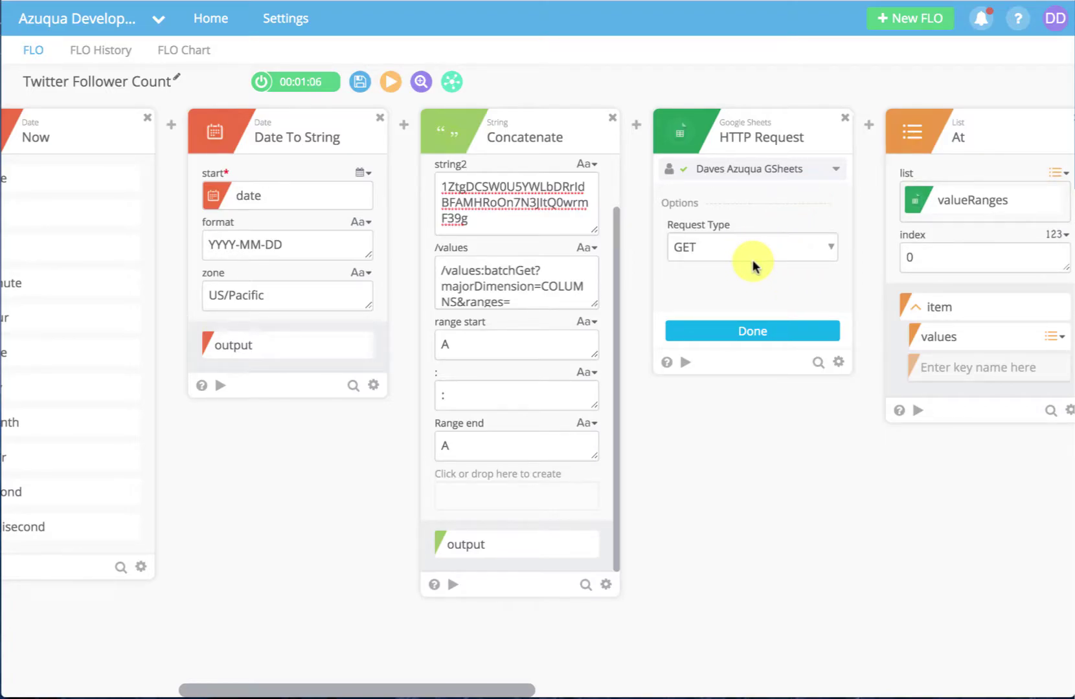
pyautogui.click(793, 329)
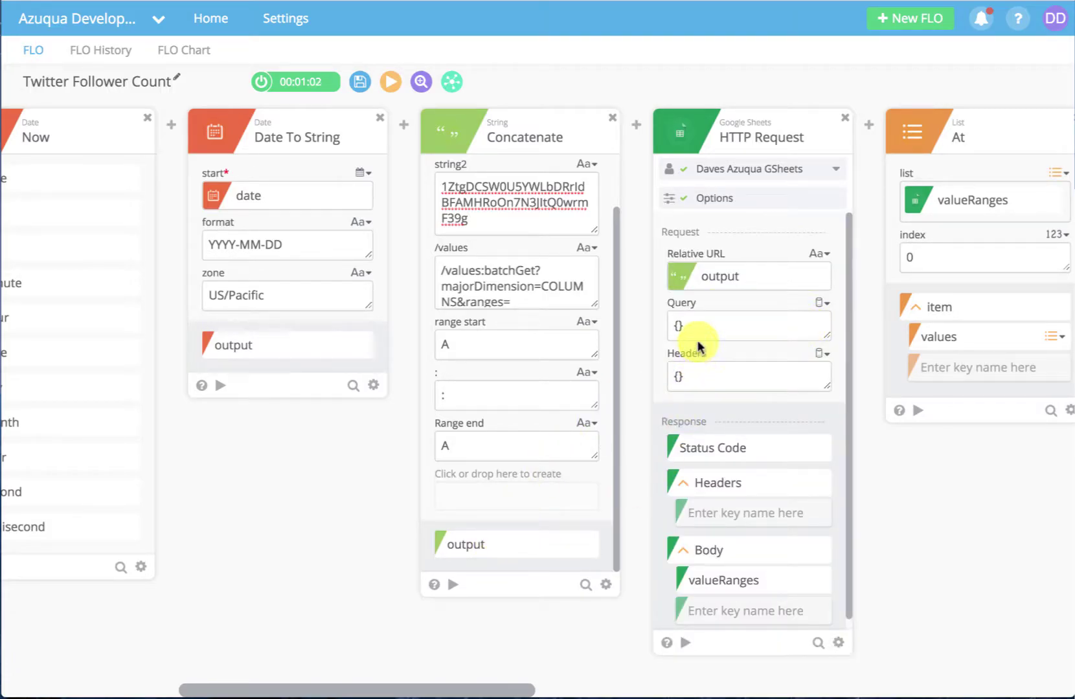
pyautogui.scroll(-1, 725, 375)
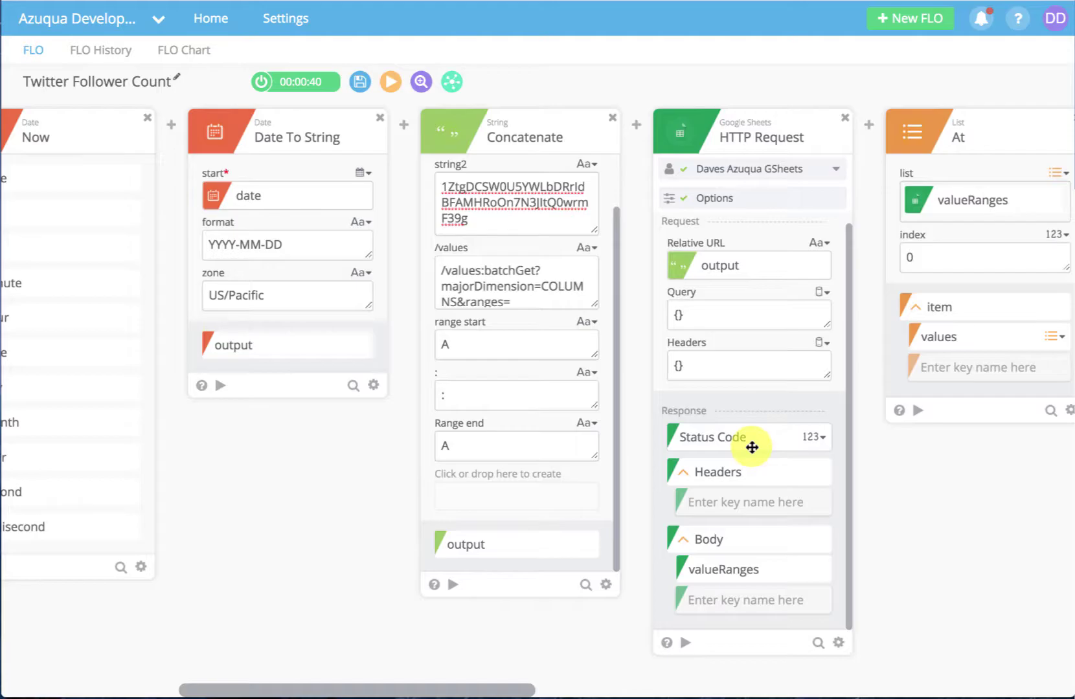
# Search the functions for "at" between the HTTP Request and first At cards, and close the search without adding anything
pyautogui.moveTo(813, 574)
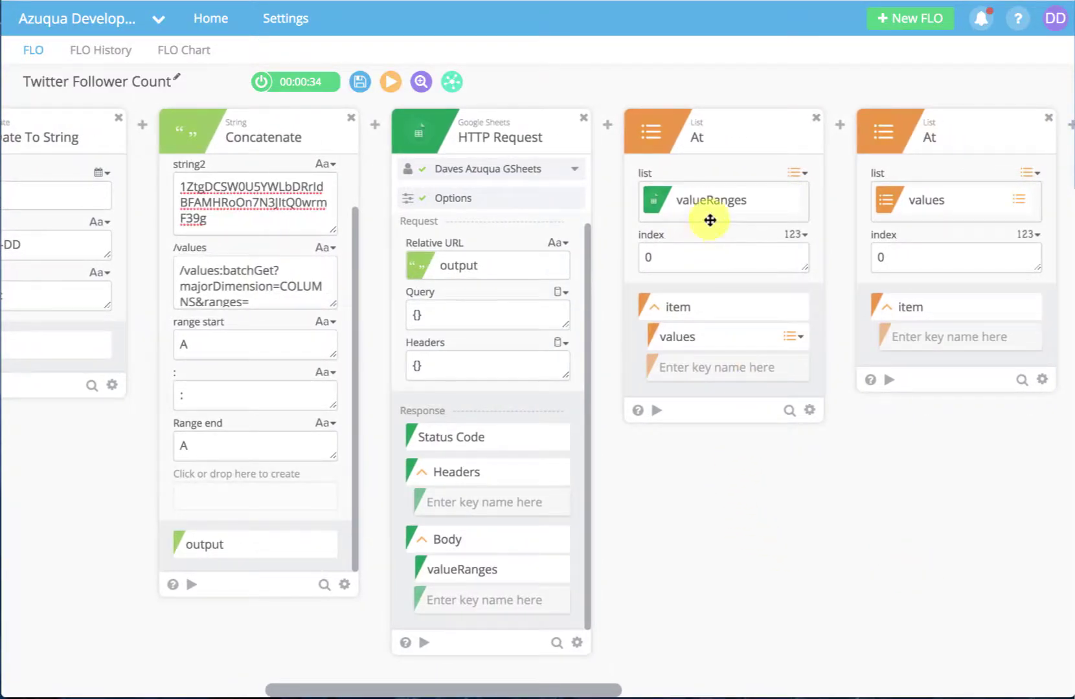
pyautogui.moveTo(1003, 202)
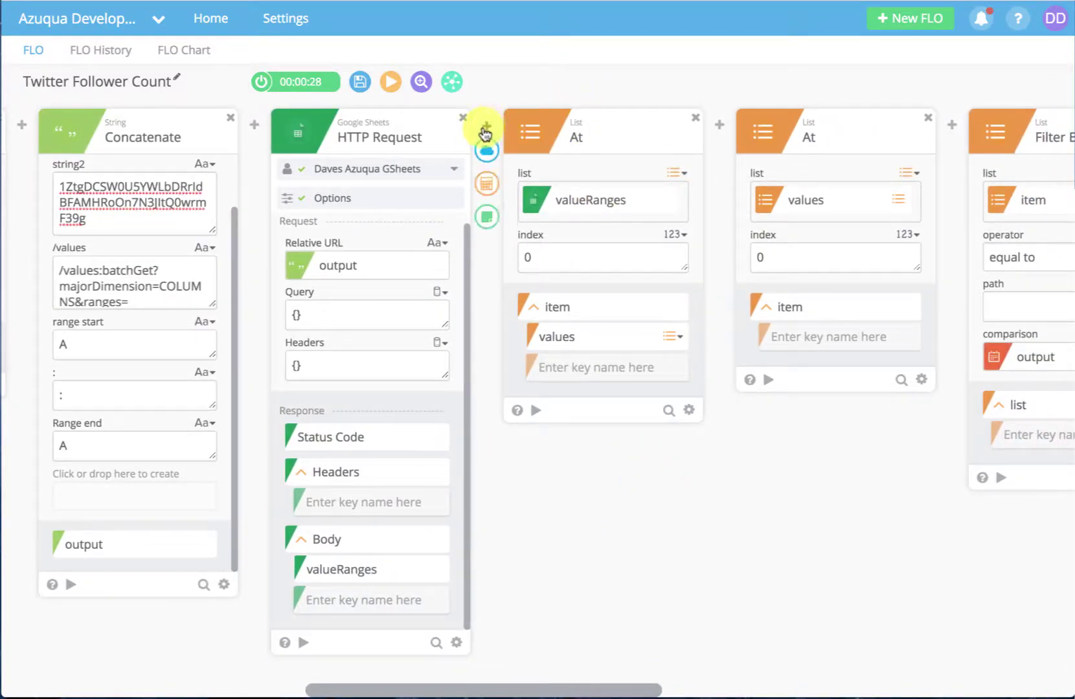
pyautogui.moveTo(487, 132)
pyautogui.click(485, 186)
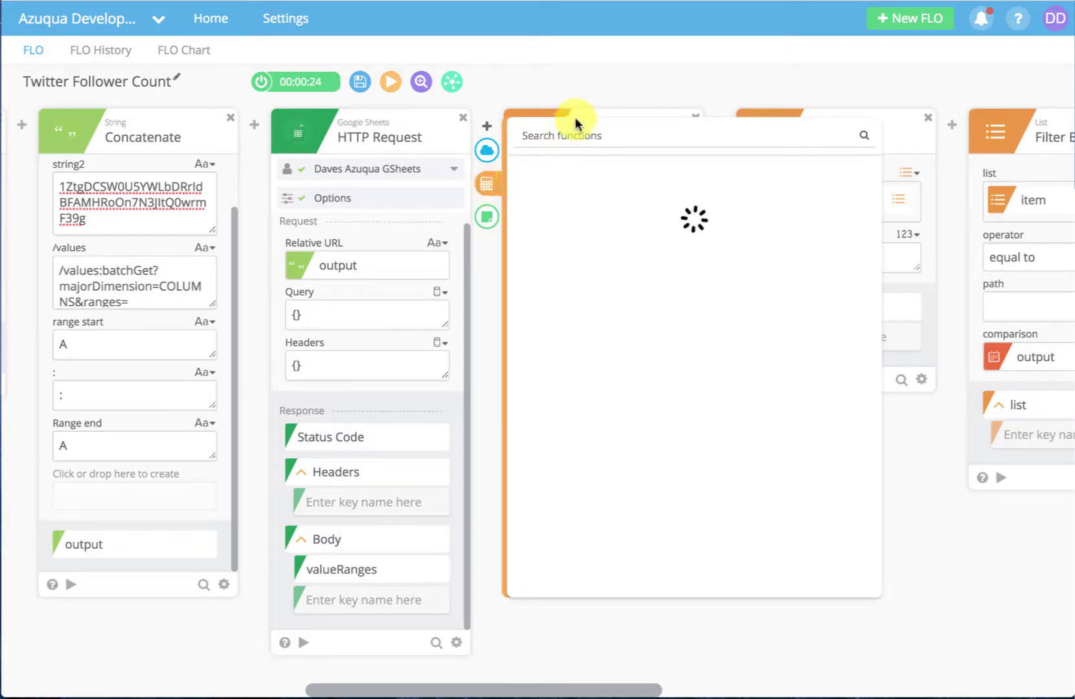
pyautogui.write('at')
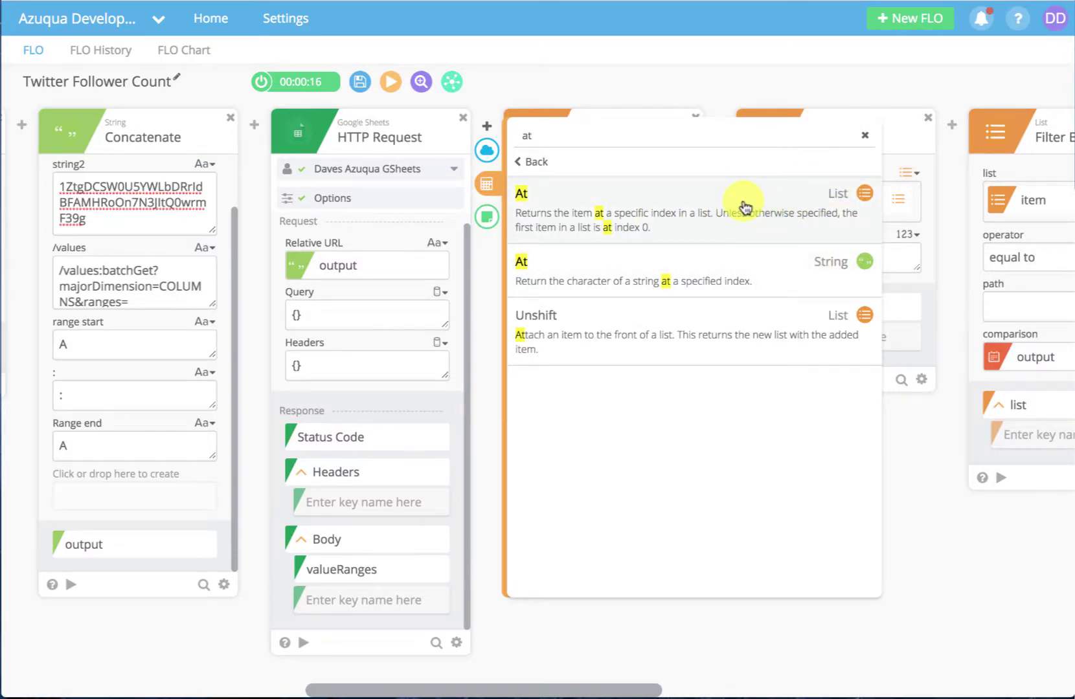
pyautogui.click(914, 415)
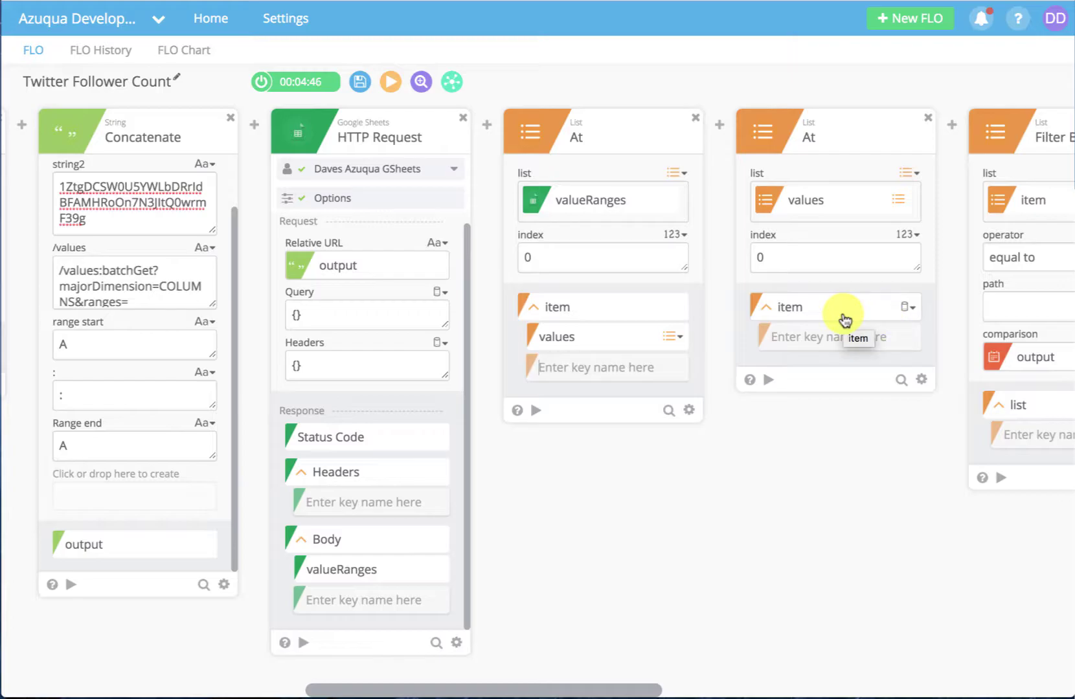
# Examine the At and Filter By cards and check the Date Added column in the Google Sheets spreadsheet
pyautogui.hscroll(5, 844, 451)
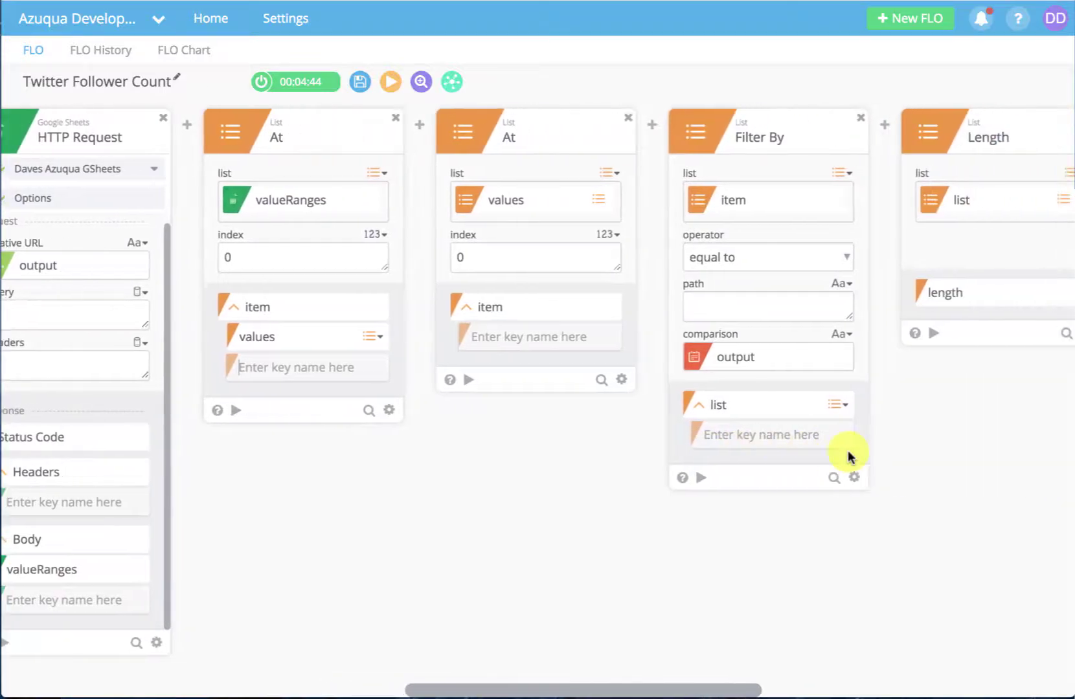
pyautogui.hscroll(2, 851, 457)
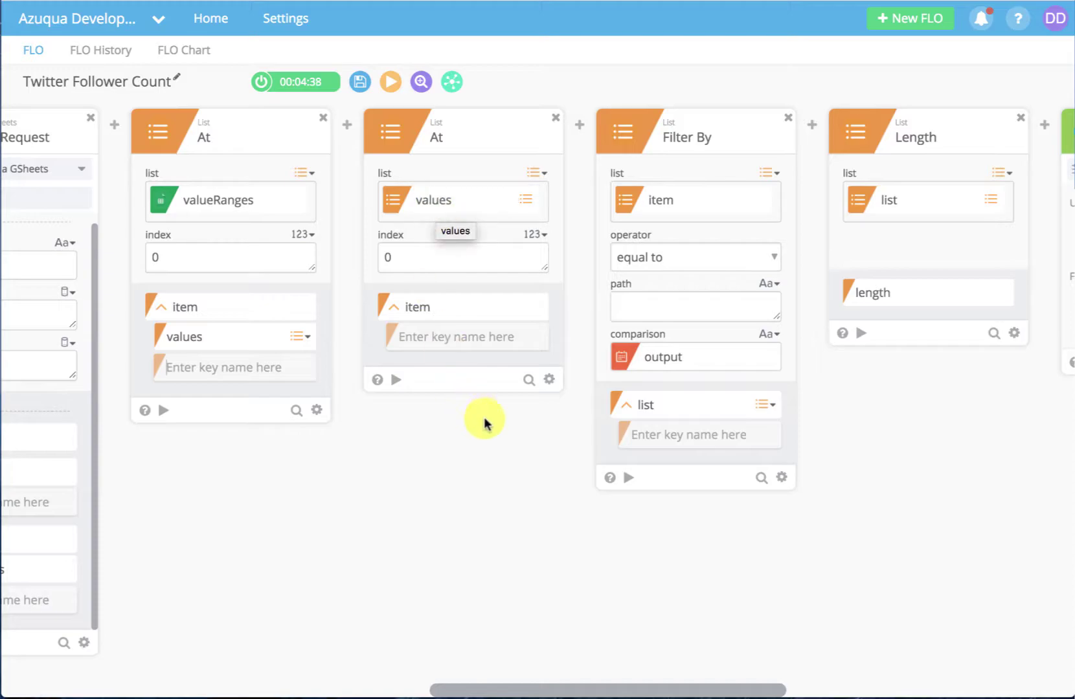
pyautogui.hscroll(2, 489, 434)
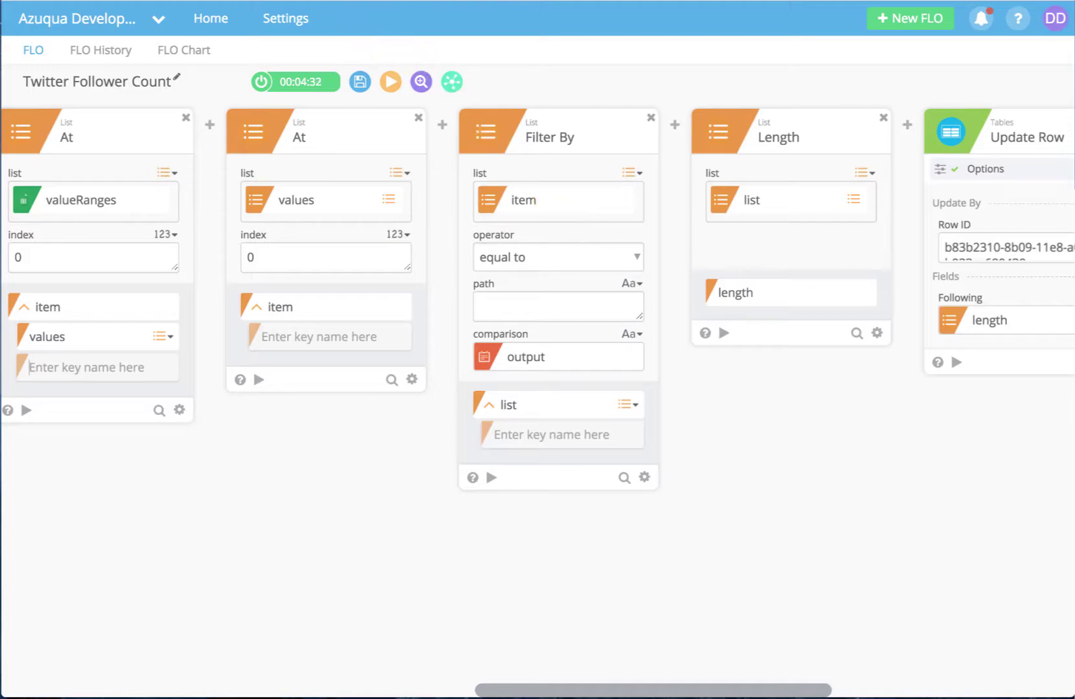
pyautogui.click(344, 1)
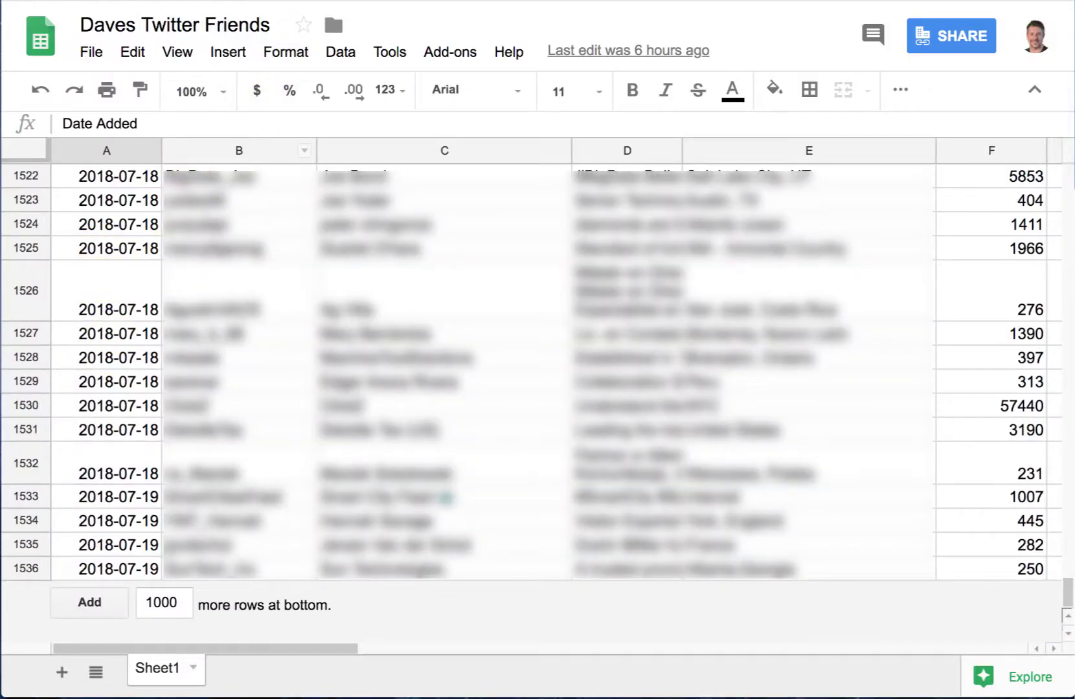
pyautogui.click(648, 1)
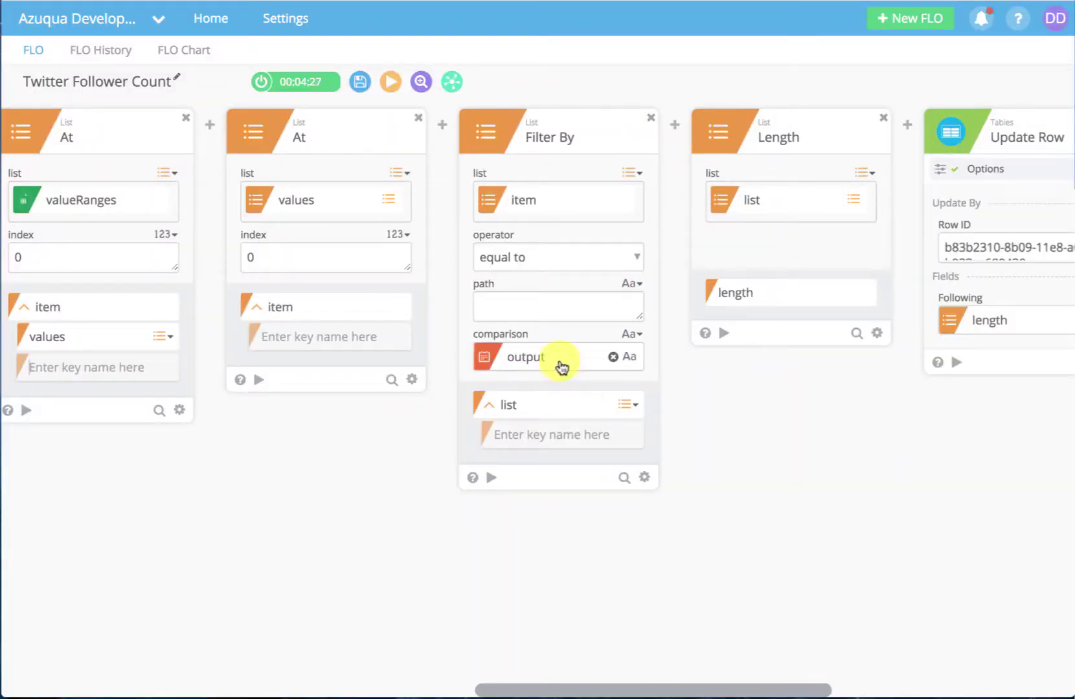
# Trace the Filter By comparison back to Date To String, and review the Length and Update Row cards and the daily follow count table
pyautogui.hscroll(-15, 290, 494)
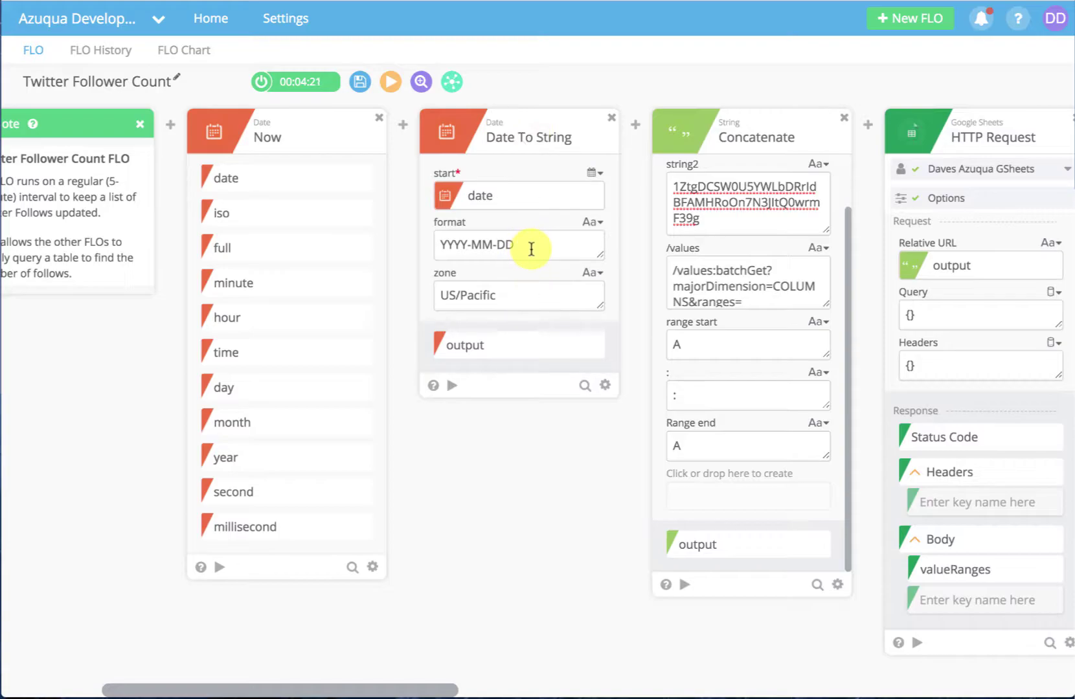
pyautogui.hscroll(15, 575, 449)
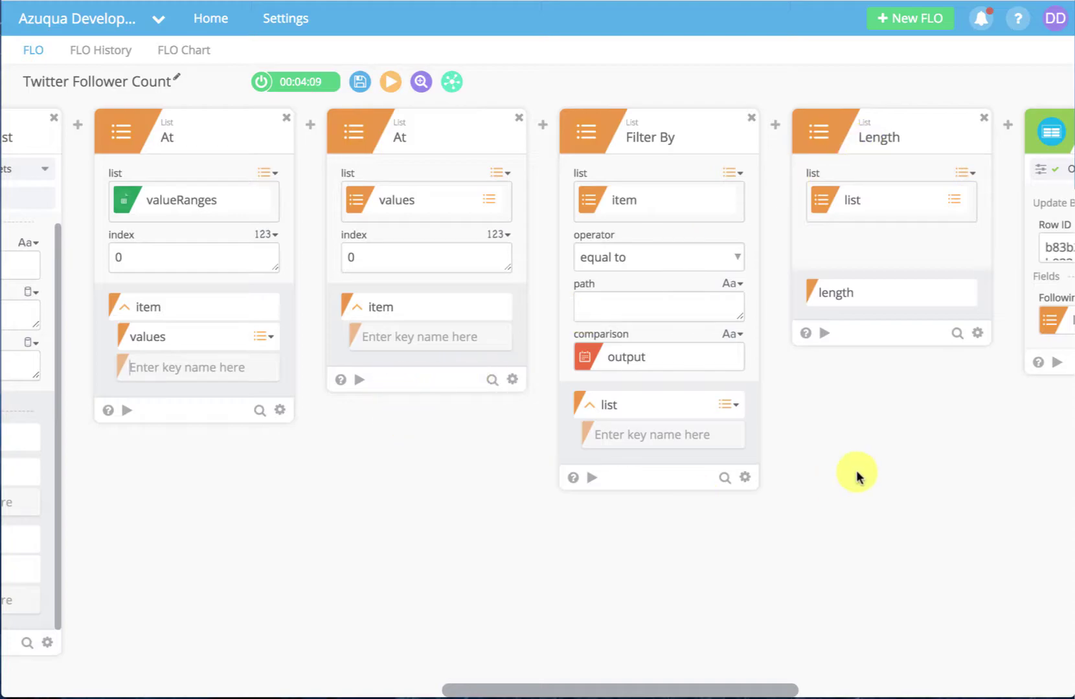
pyautogui.hscroll(5, 887, 477)
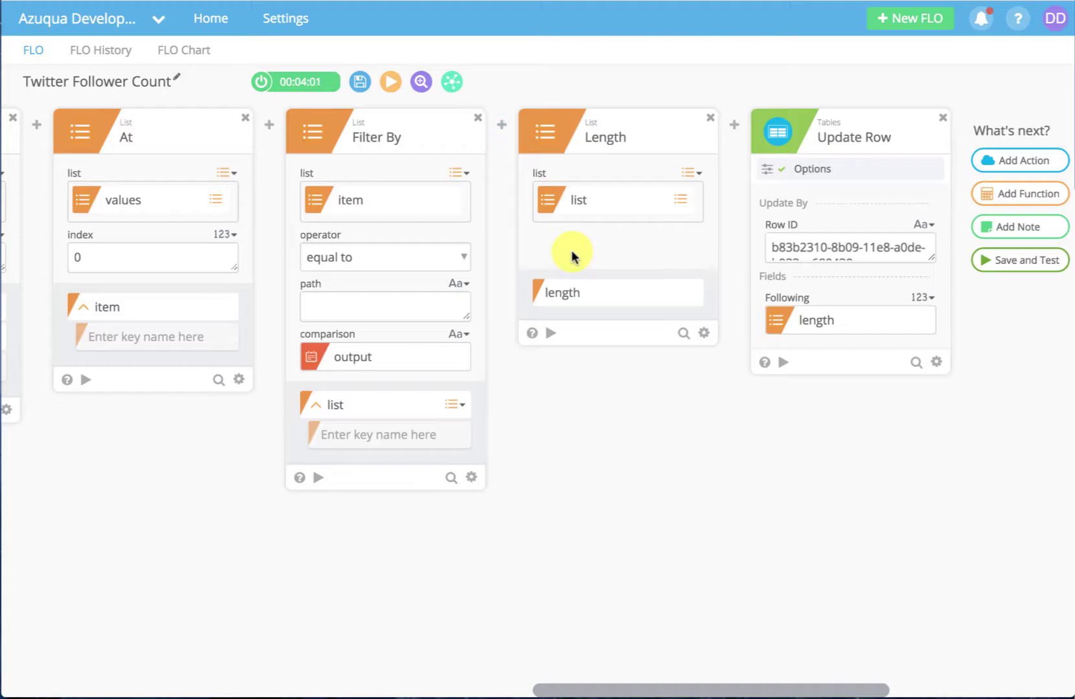
pyautogui.hscroll(5, 577, 388)
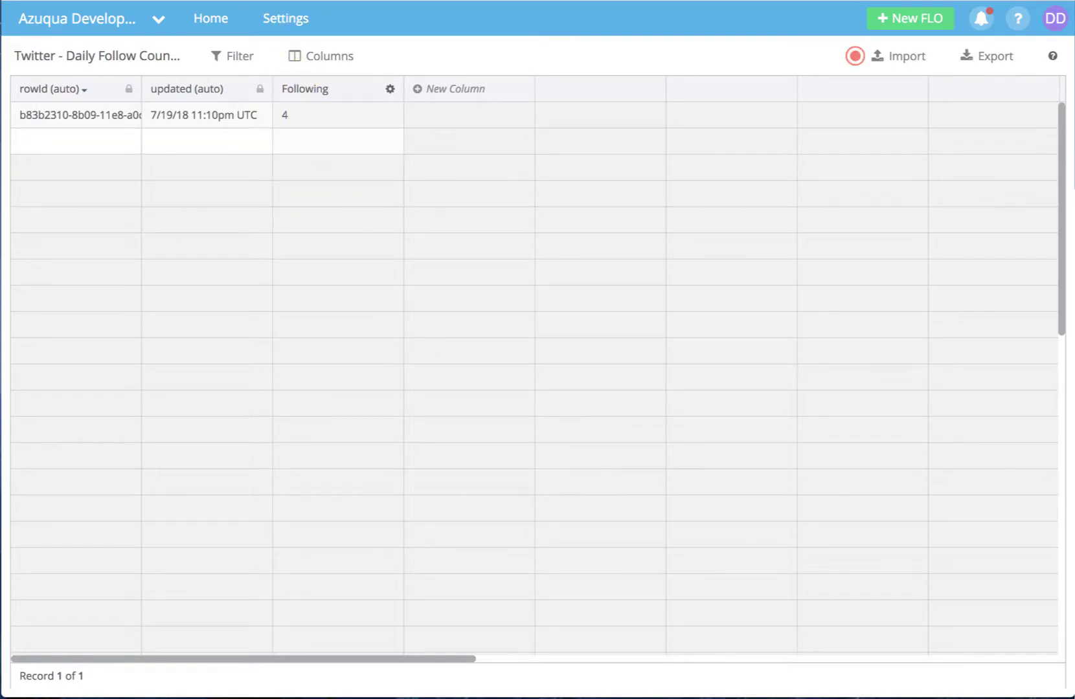
# Return to the Twitter Follower Count FLO and exit to the FLO list without saving changes
pyautogui.click(312, 1)
pyautogui.hscroll(-10, 419, 453)
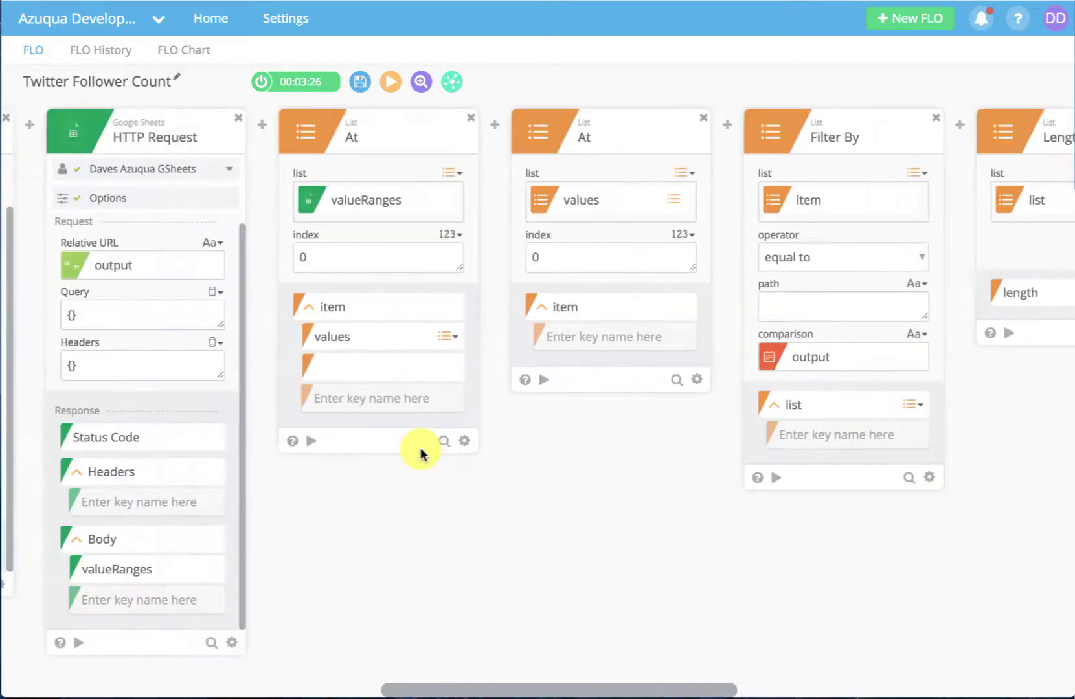
pyautogui.hscroll(-15, 420, 448)
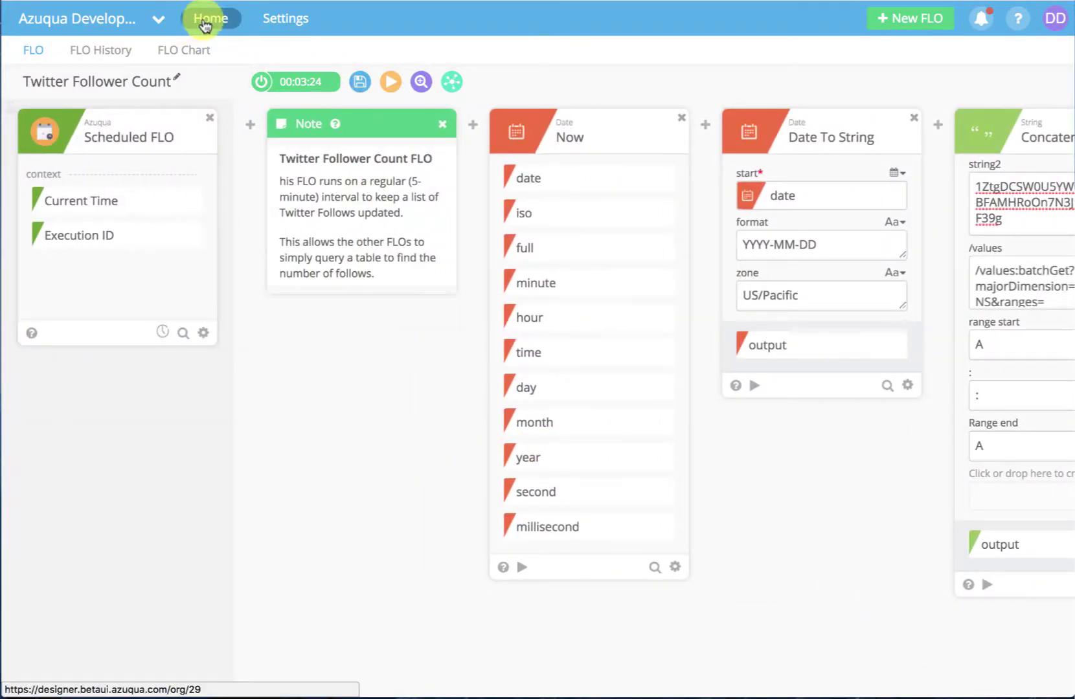
pyautogui.click(205, 23)
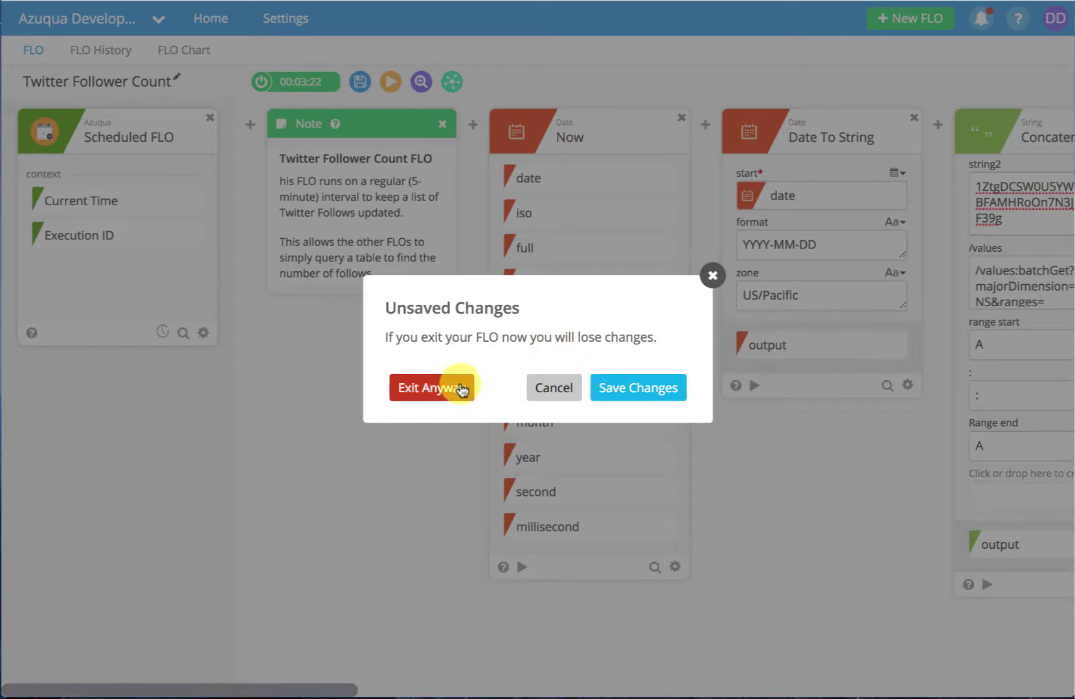
pyautogui.click(461, 389)
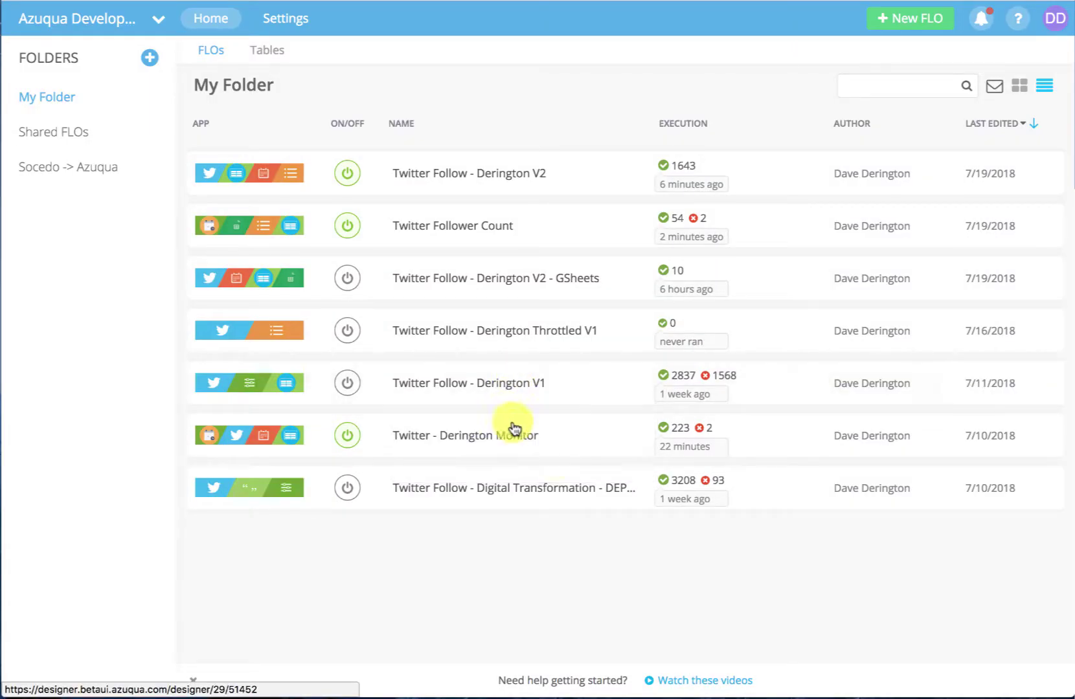
# Open the V2 - GSheets version of the Twitter Follow FLO and review its cards from FLO Parameters to Read Row
pyautogui.click(557, 280)
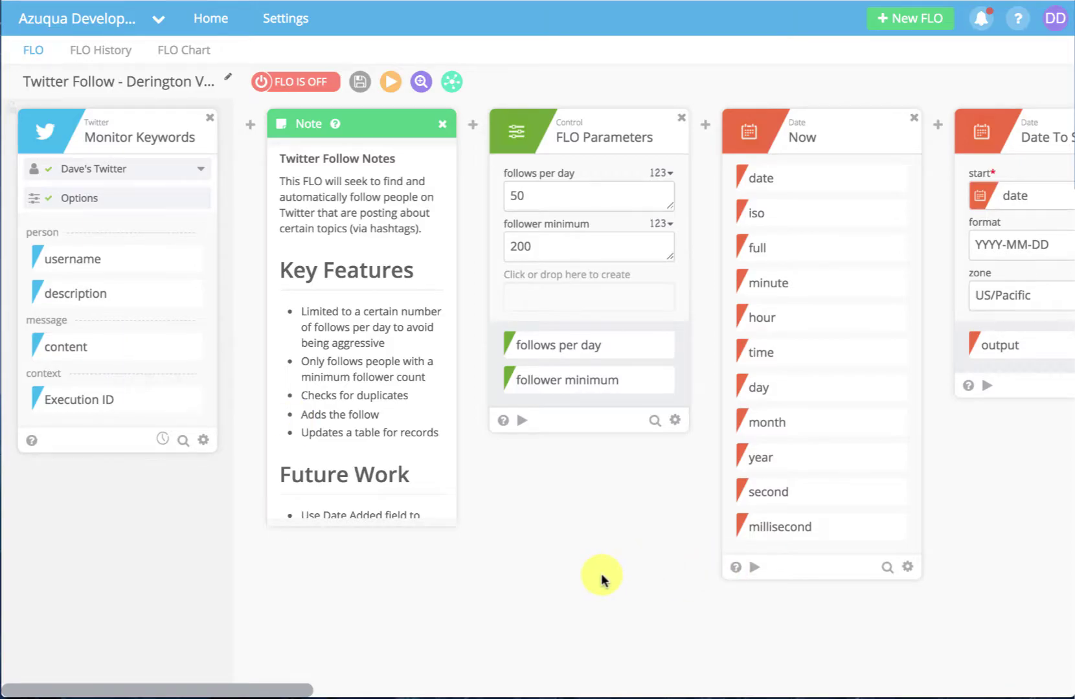
pyautogui.hscroll(5, 595, 576)
pyautogui.hscroll(4, 400, 569)
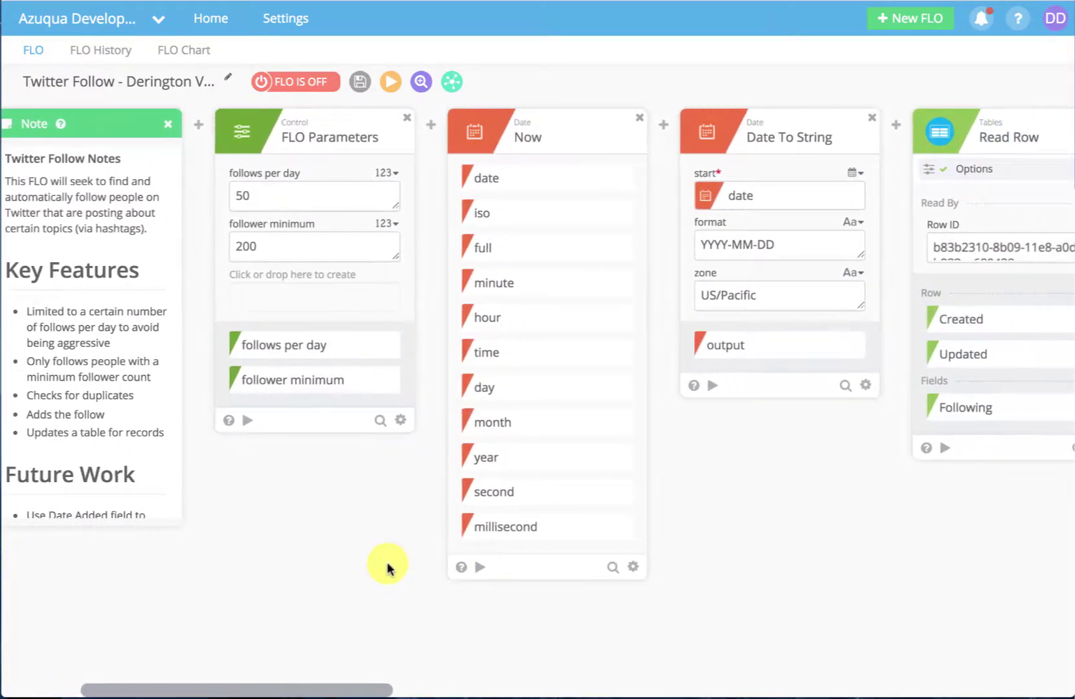
pyautogui.moveTo(155, 126)
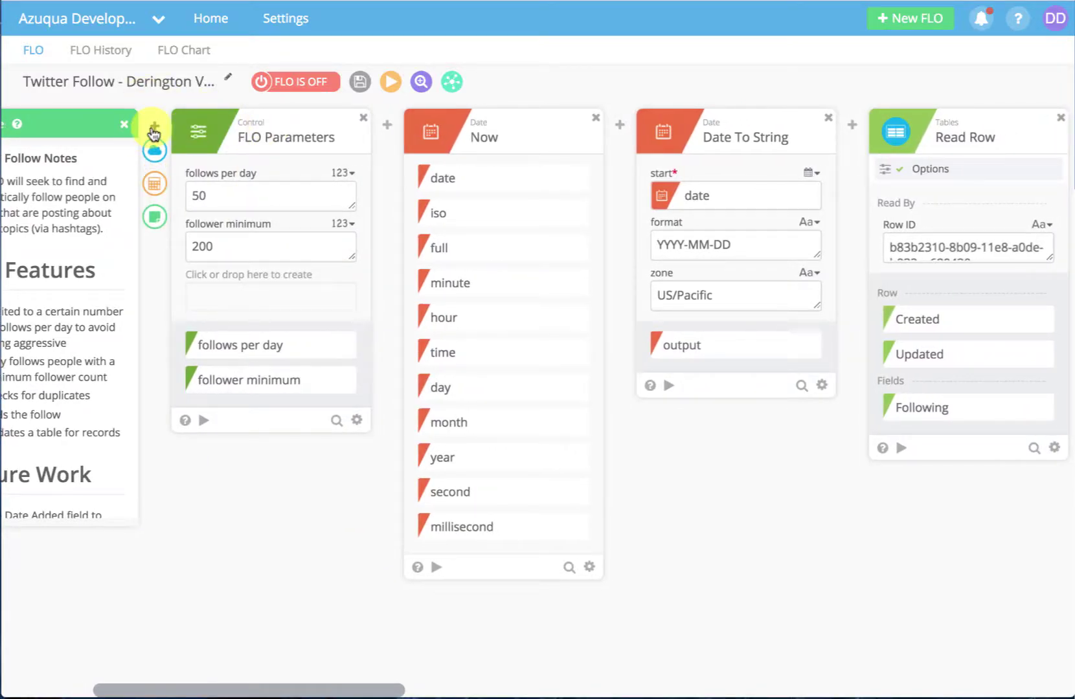
# Find the Assign If function and insert it as a card ahead of FLO Parameters
pyautogui.click(156, 188)
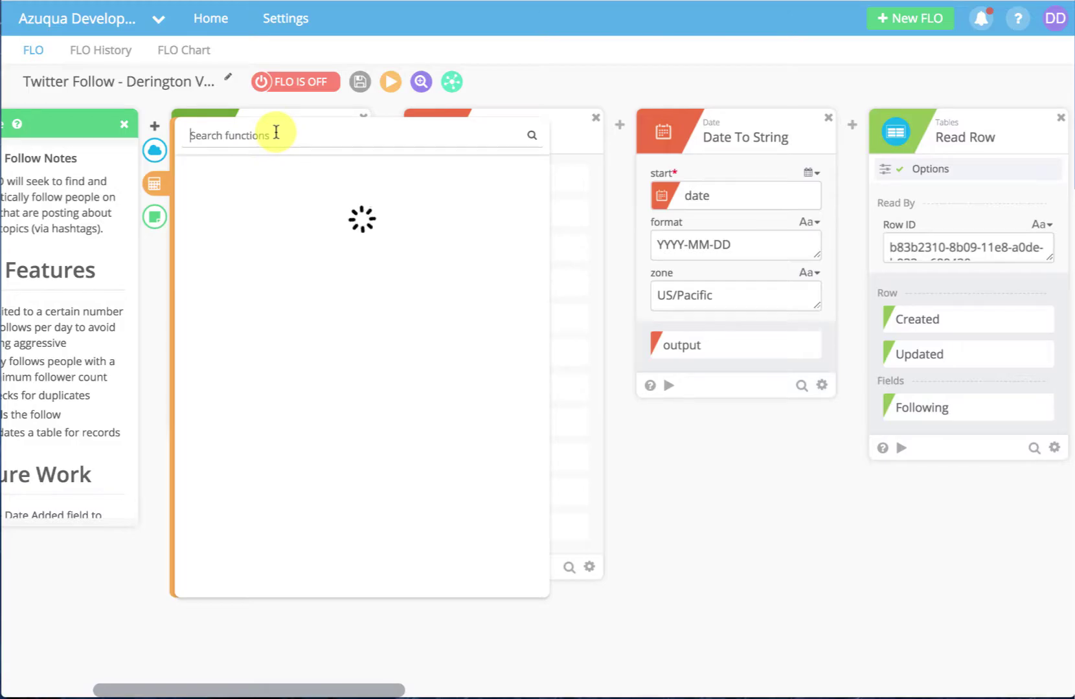
pyautogui.write('assig')
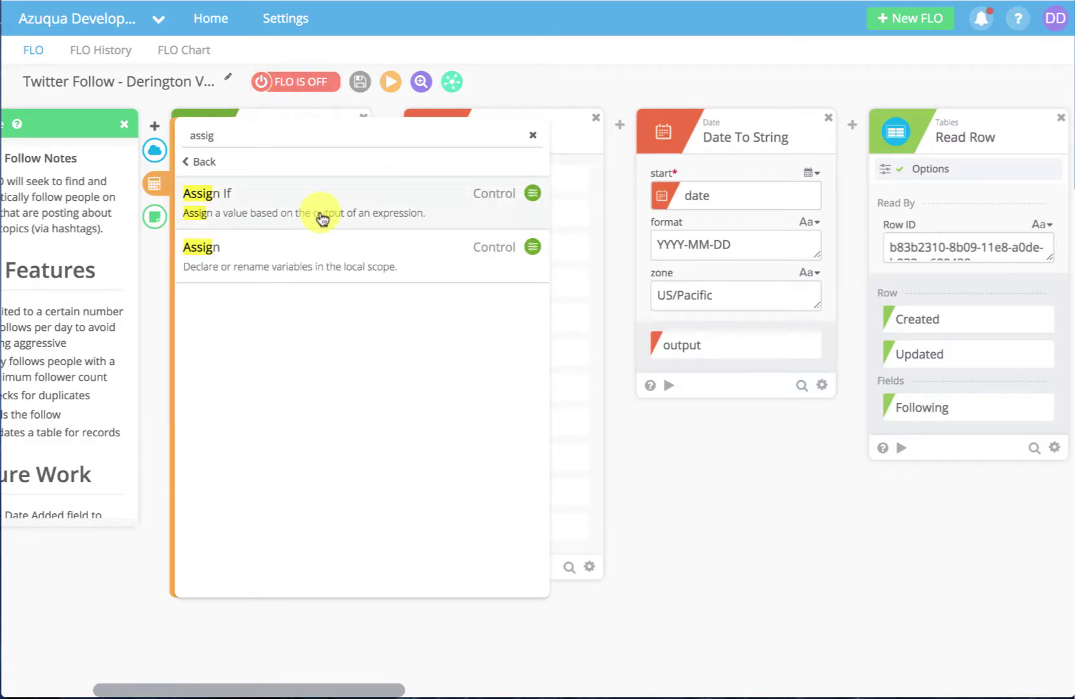
pyautogui.click(320, 217)
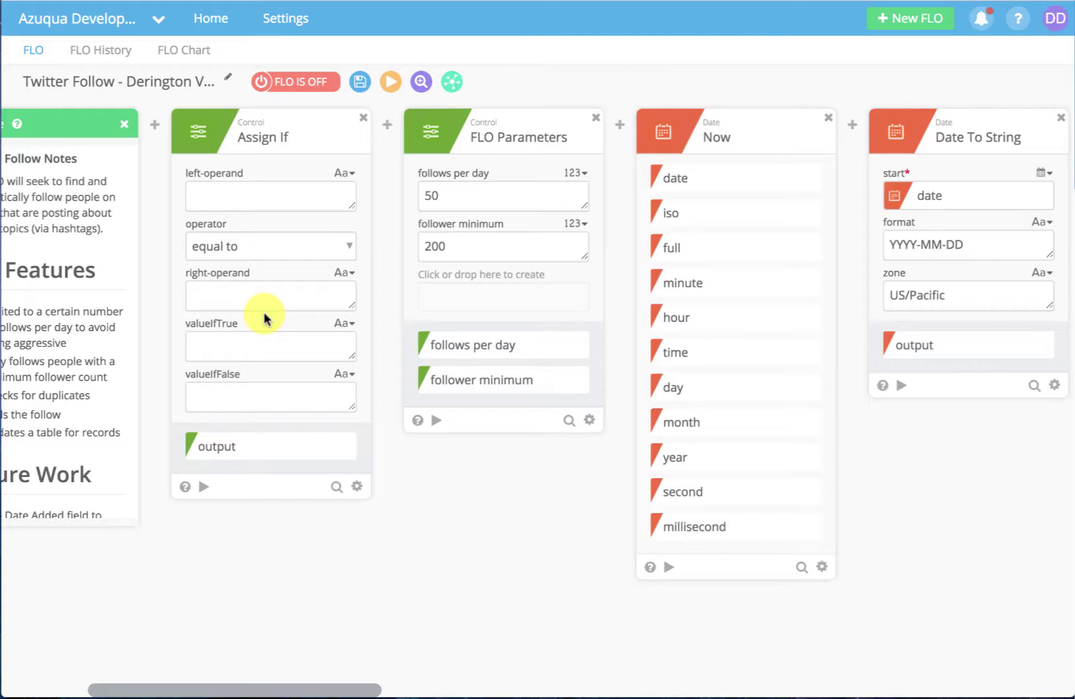
# View the Assign If card's renaming options without editing them, and delete the card from the FLO
pyautogui.click(357, 487)
pyautogui.click(398, 426)
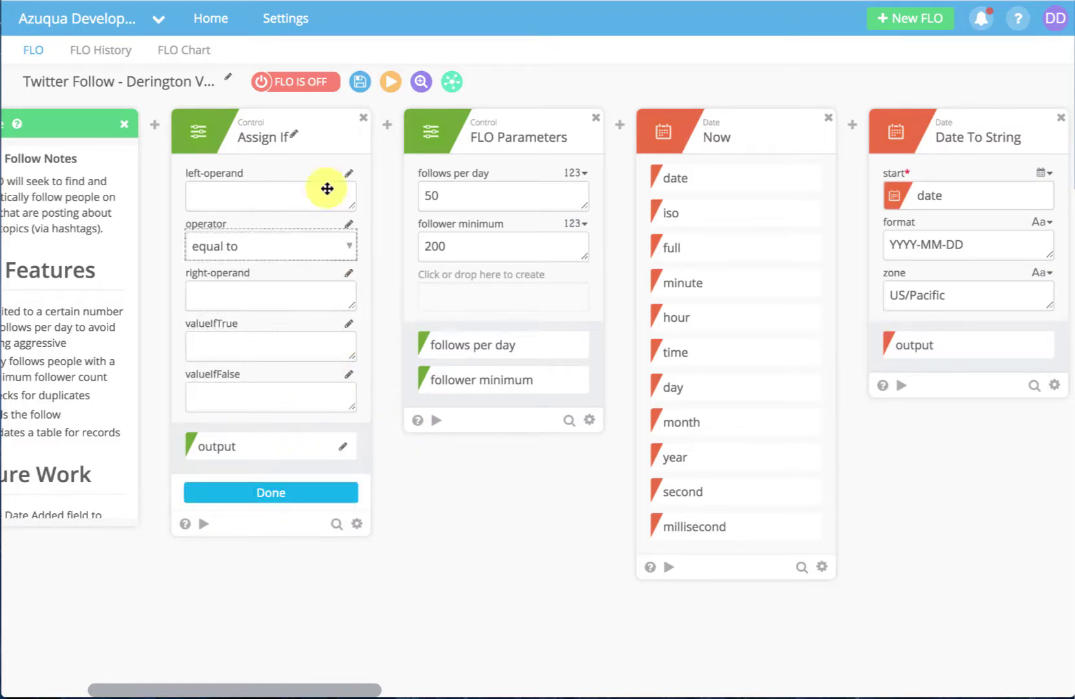
pyautogui.click(293, 134)
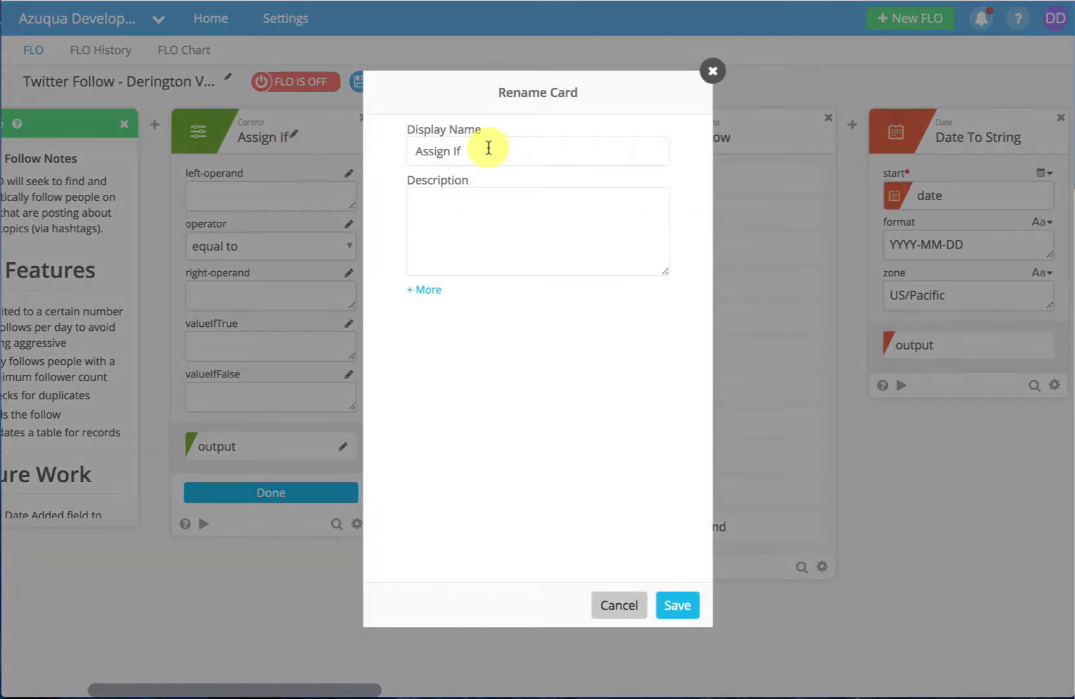
pyautogui.click(713, 71)
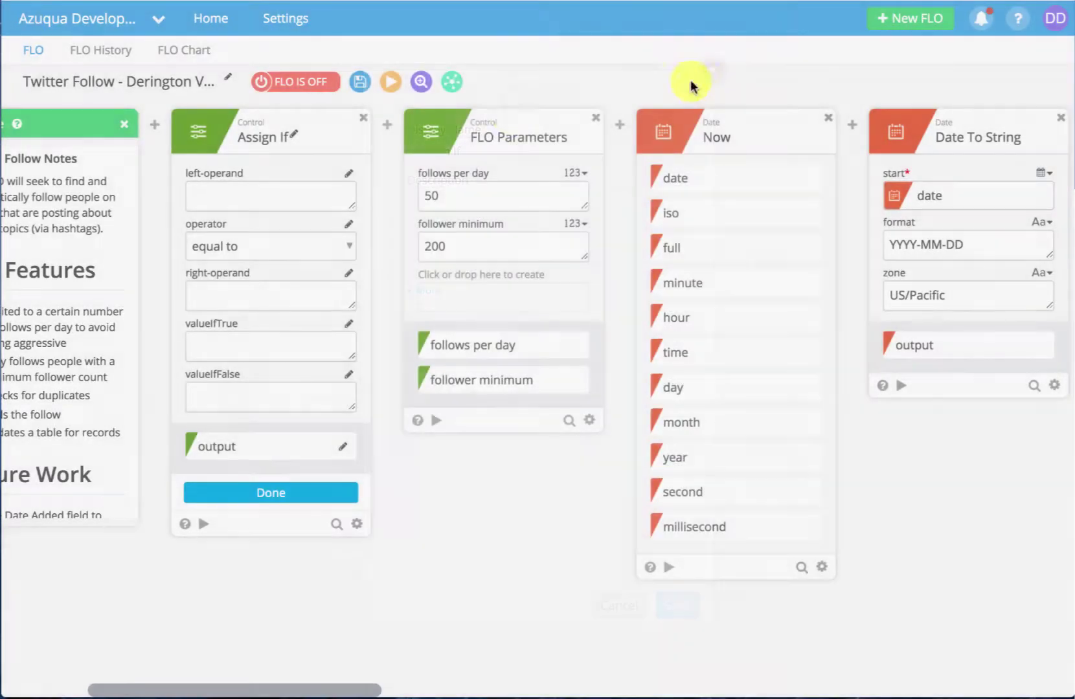
pyautogui.click(363, 118)
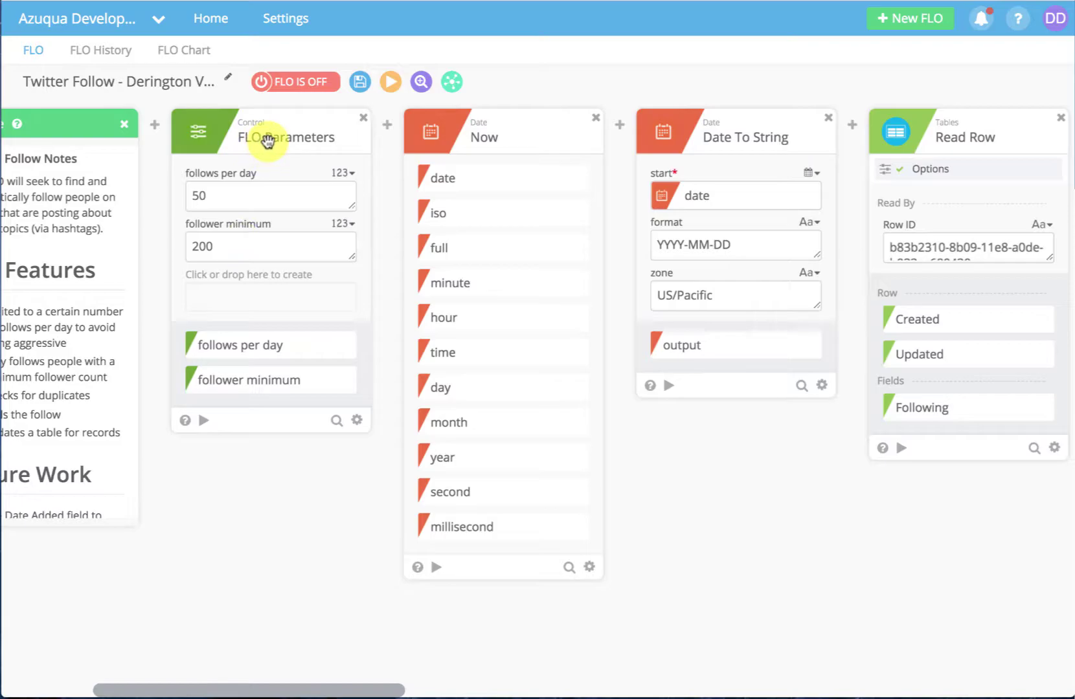
# Review the customization settings of the follows per day field in the FLO Parameters card
pyautogui.click(350, 174)
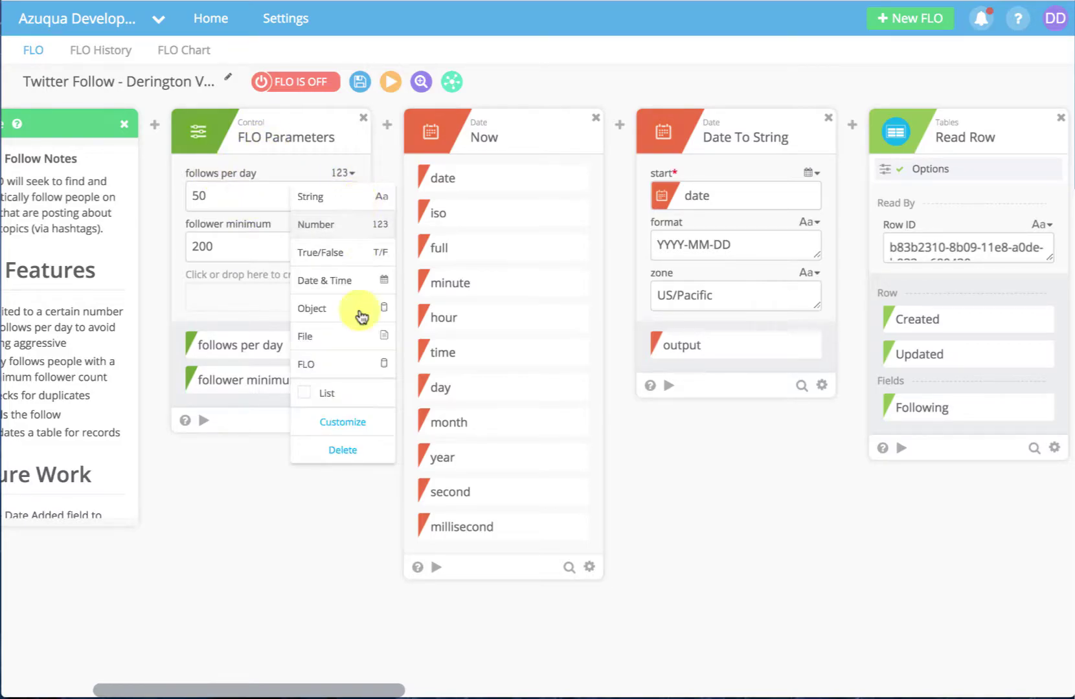
pyautogui.click(350, 422)
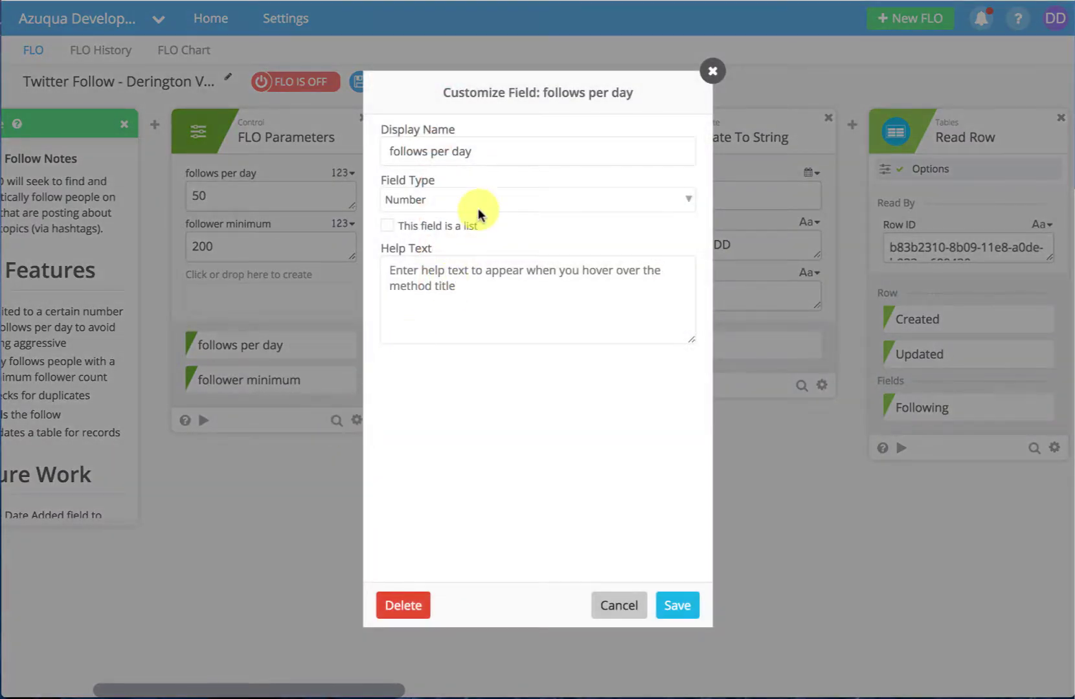
pyautogui.click(707, 74)
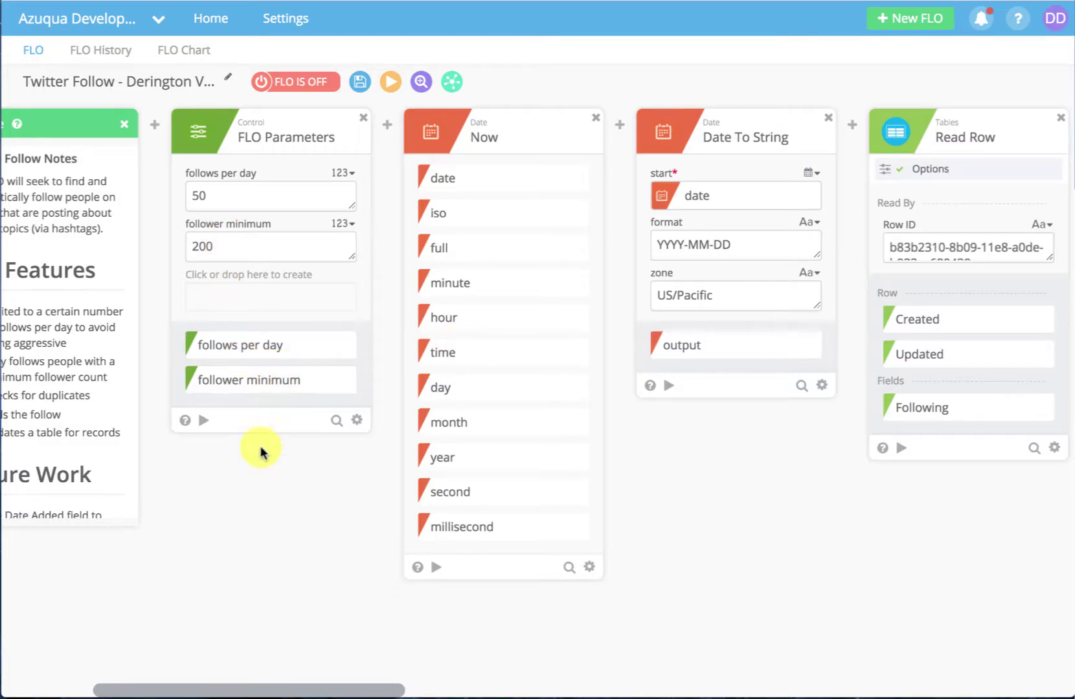
# Browse the Tables functions available for insertion between the Date To String and Read Row cards
pyautogui.hscroll(5, 292, 524)
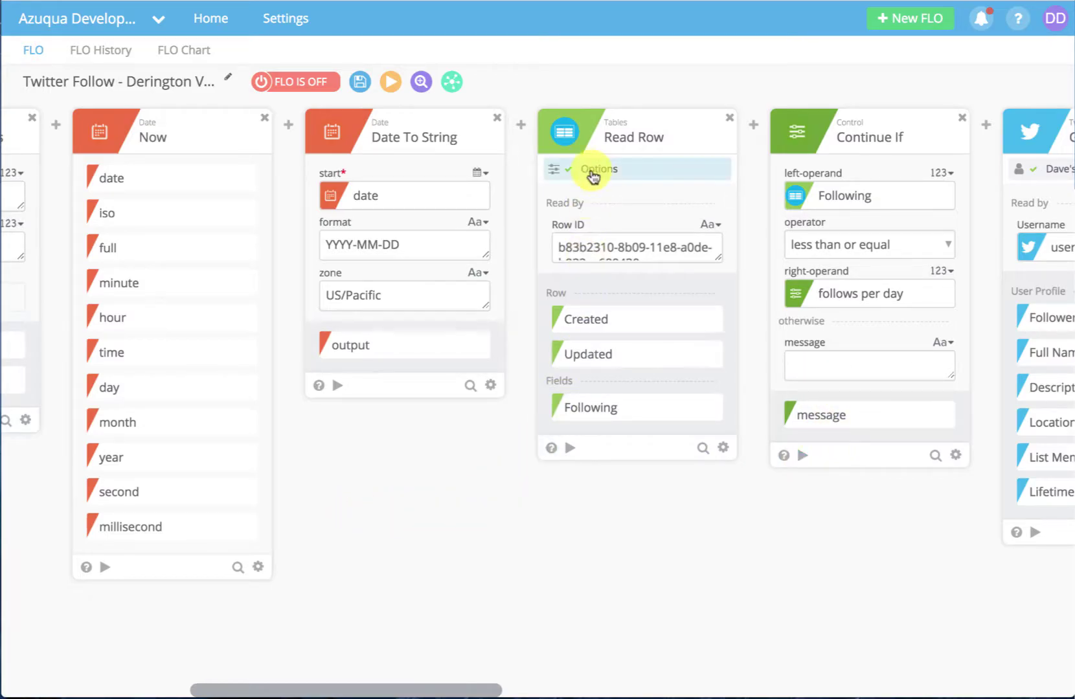
pyautogui.hscroll(1, 558, 133)
pyautogui.moveTo(507, 129)
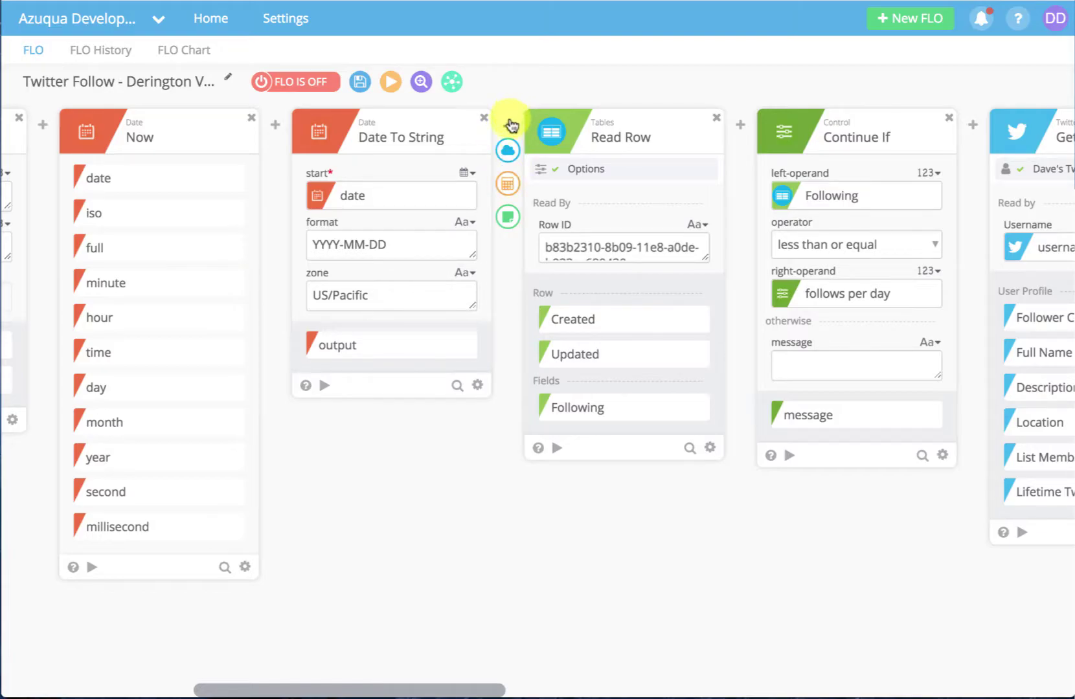
pyautogui.click(507, 182)
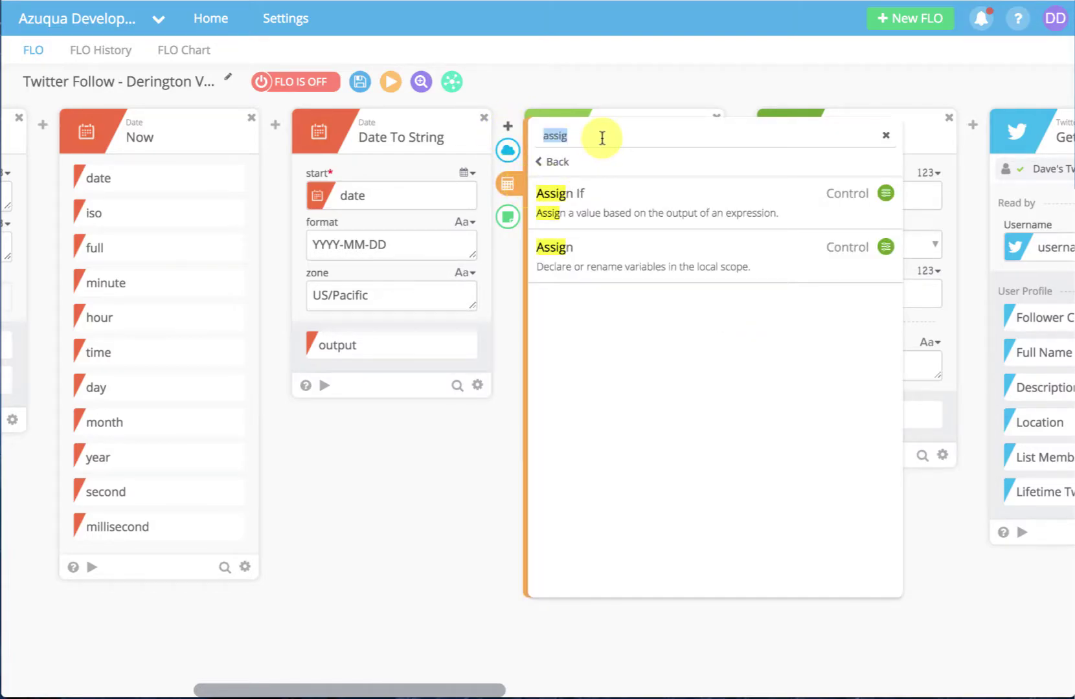
pyautogui.press('BackSpace')
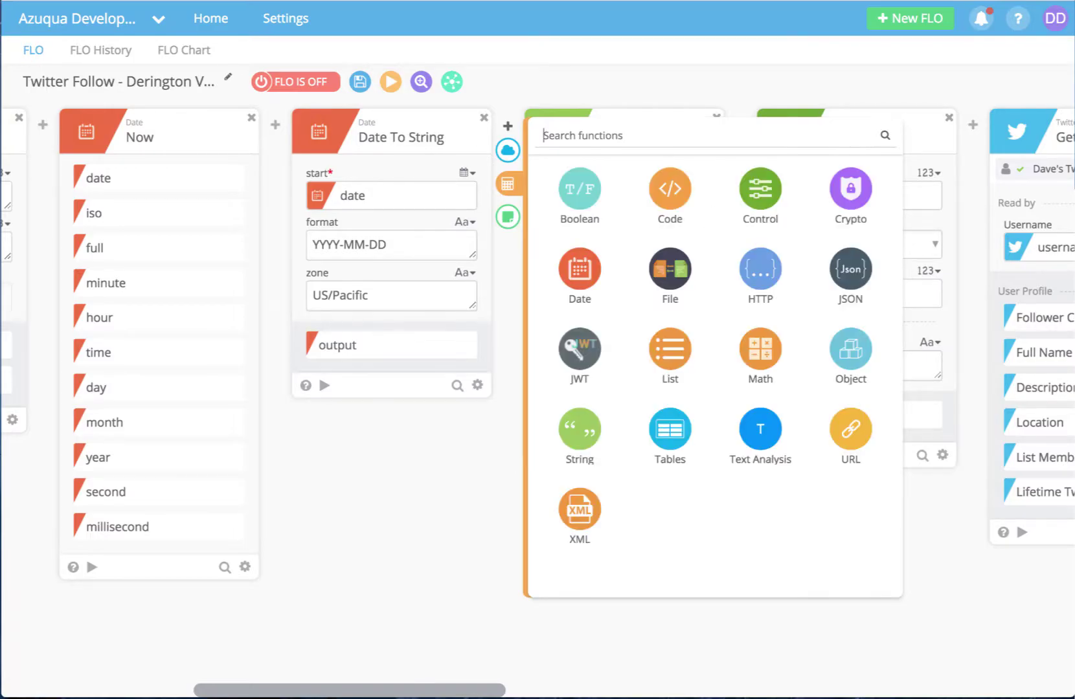
pyautogui.click(677, 432)
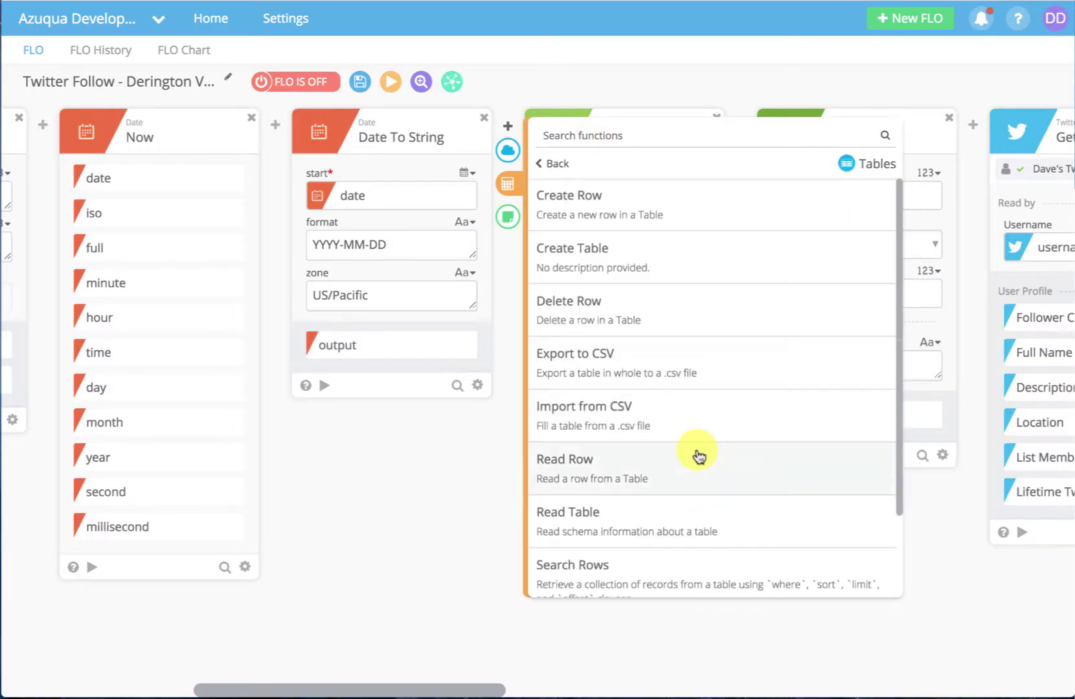
pyautogui.scroll(-2, 719, 507)
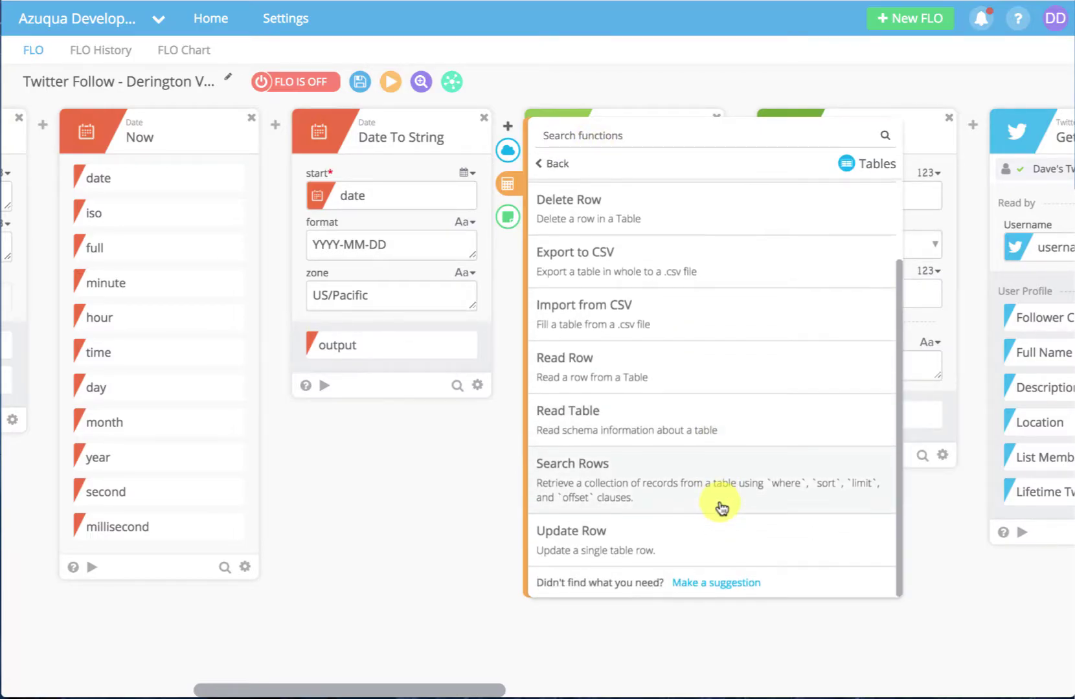
pyautogui.scroll(2, 720, 507)
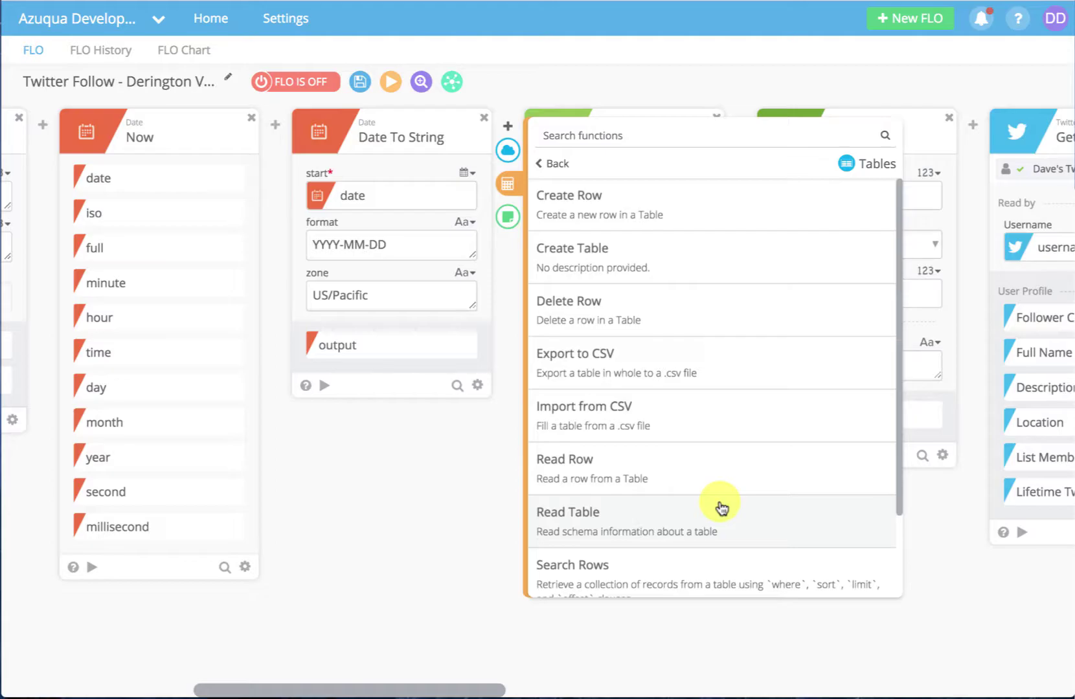
pyautogui.click(408, 496)
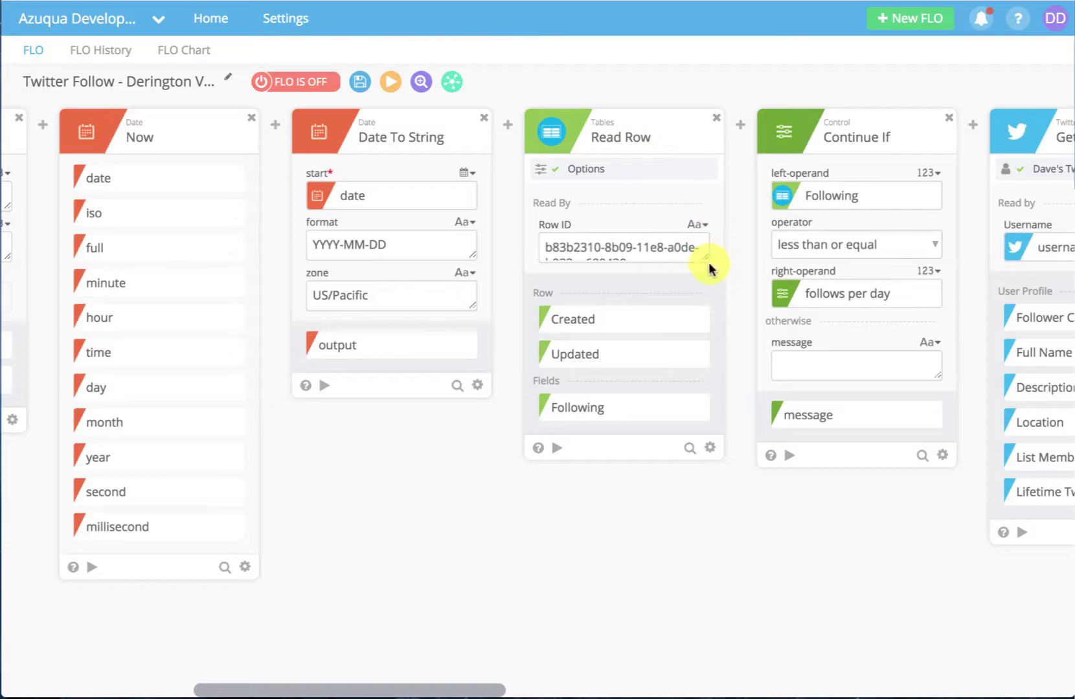
# Enlarge the Read Row card's Row ID field, and copy the row ID from the linked daily follow count table
pyautogui.moveTo(705, 258); pyautogui.dragTo(706, 285)
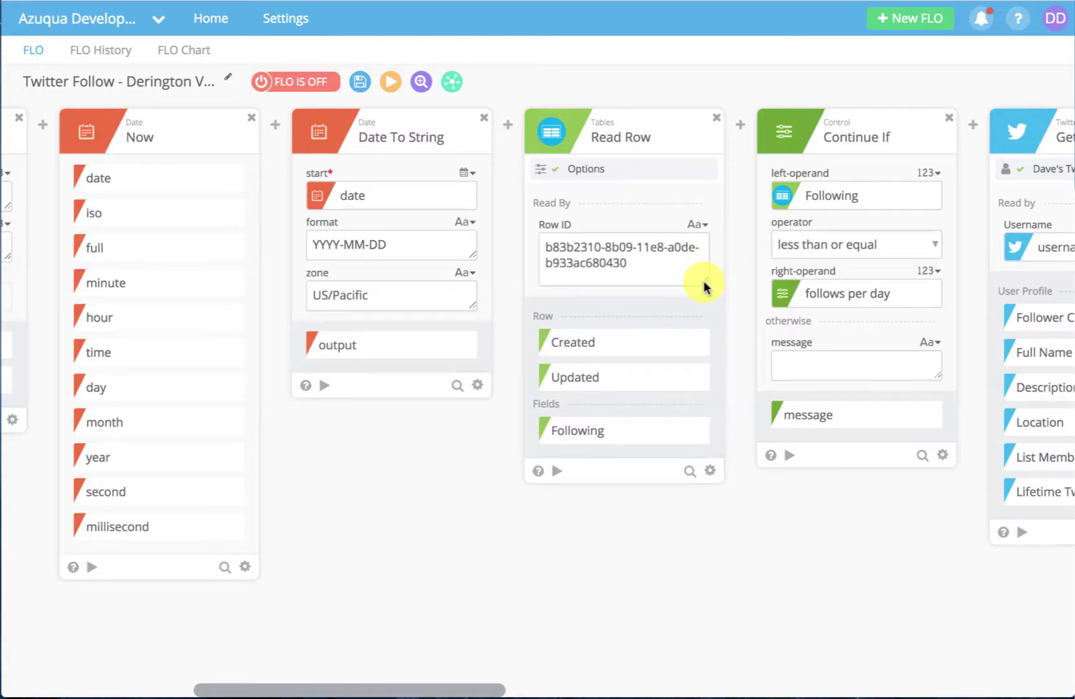
pyautogui.click(552, 131)
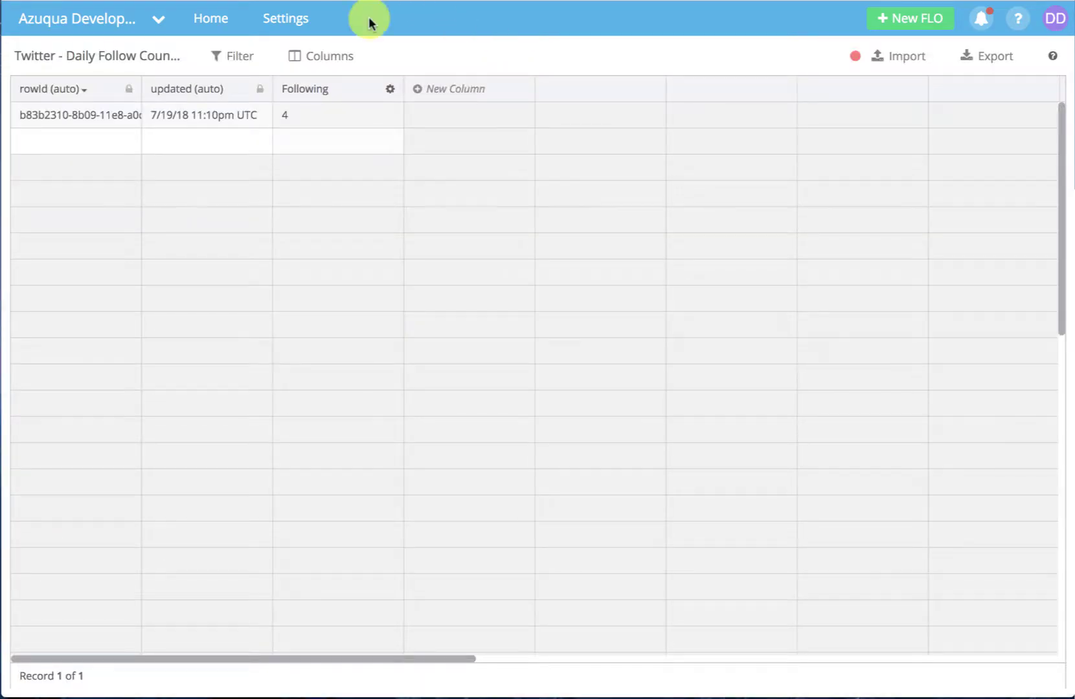
pyautogui.doubleClick(72, 114)
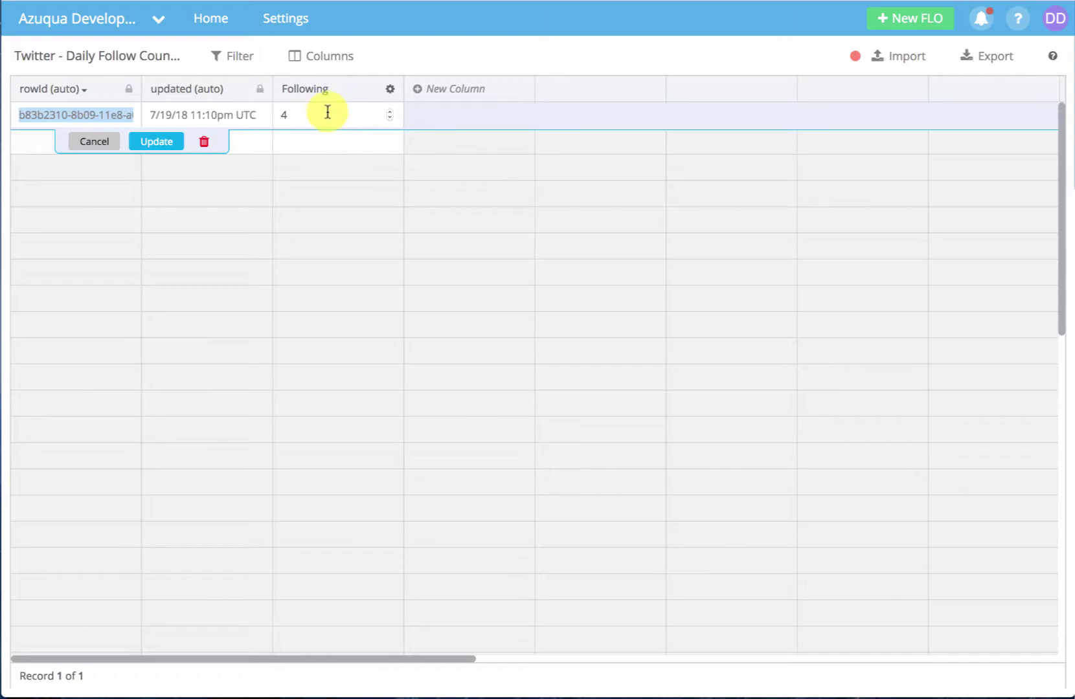
pyautogui.rightClick(69, 117)
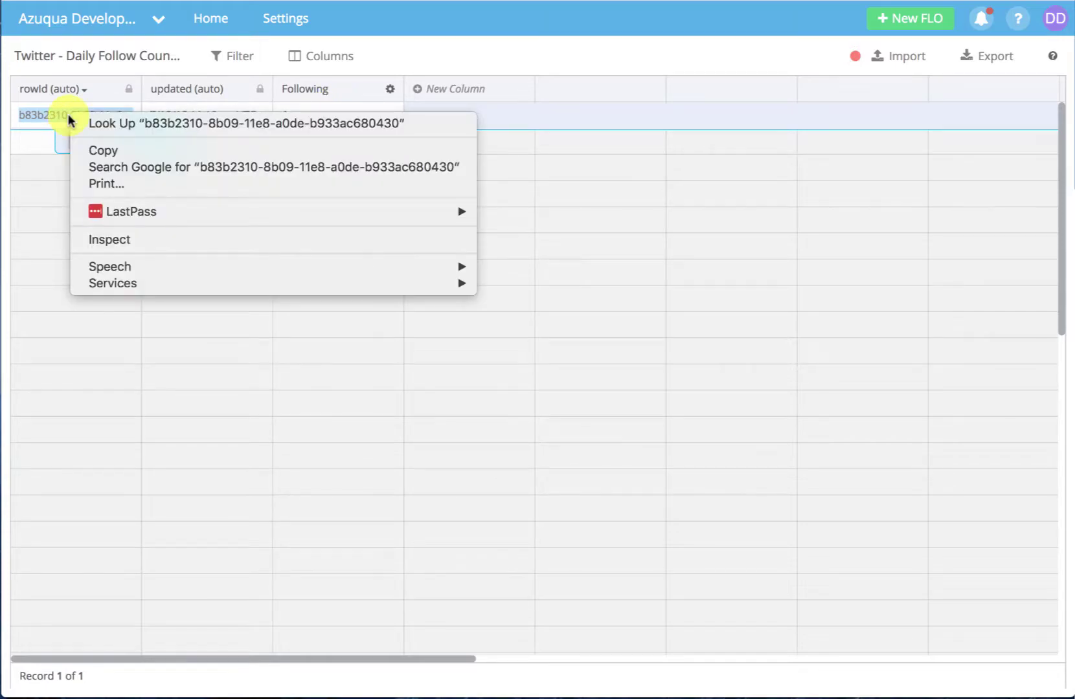
pyautogui.click(118, 149)
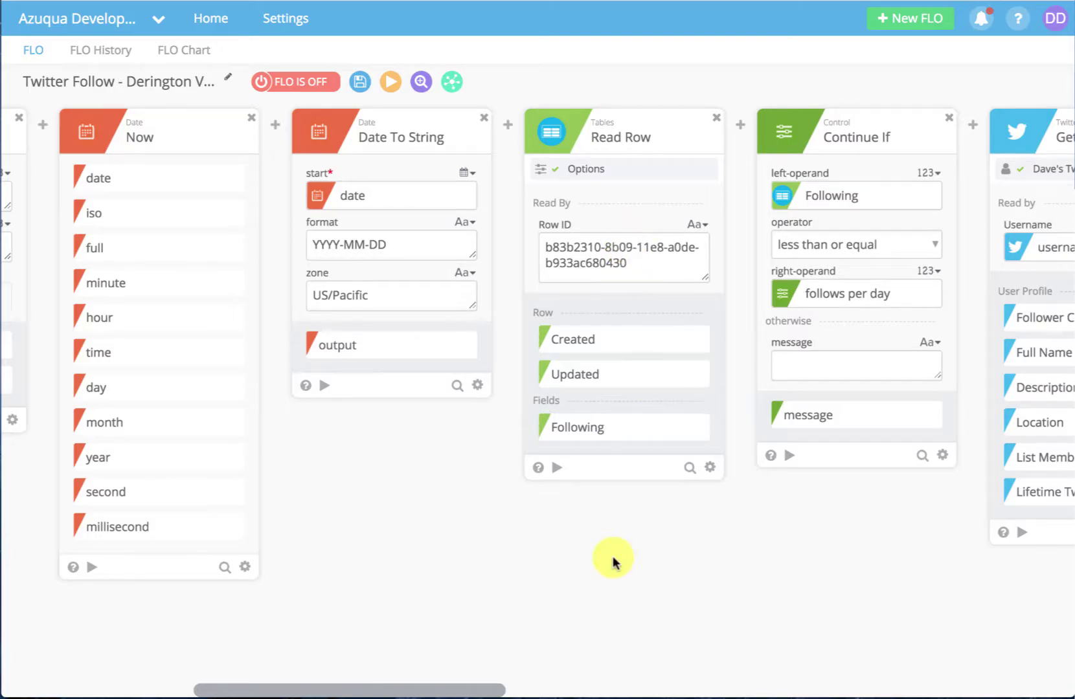
# Examine the Continue If card that compares Following with follows per day, and review the limits in FLO Parameters
pyautogui.hscroll(5, 715, 557)
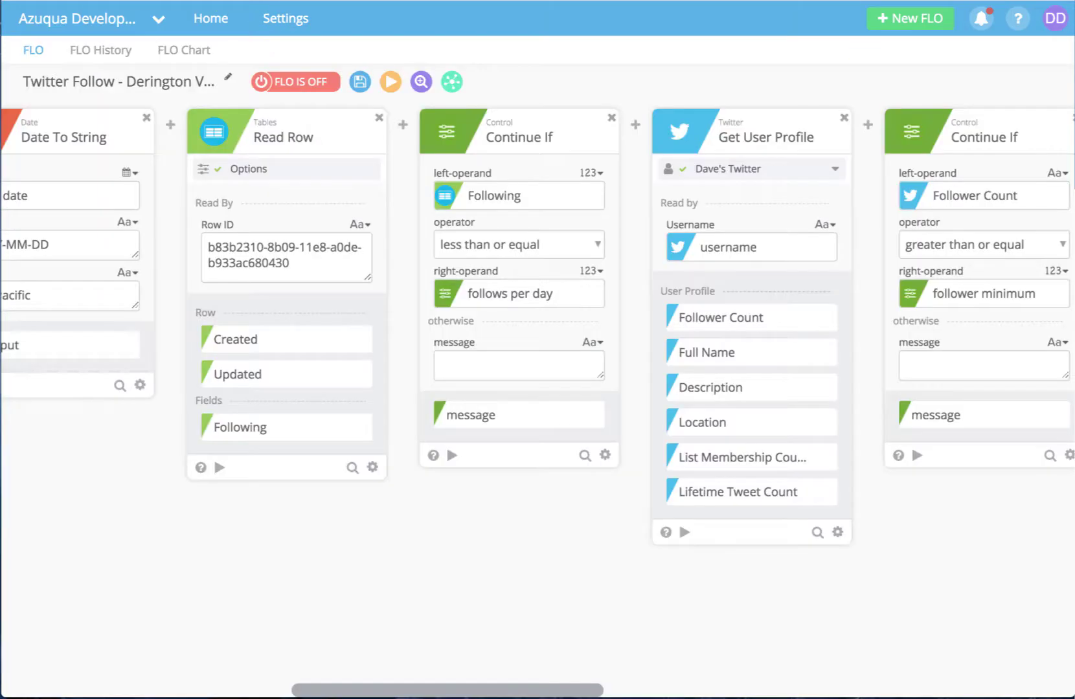
pyautogui.hscroll(5, 499, 559)
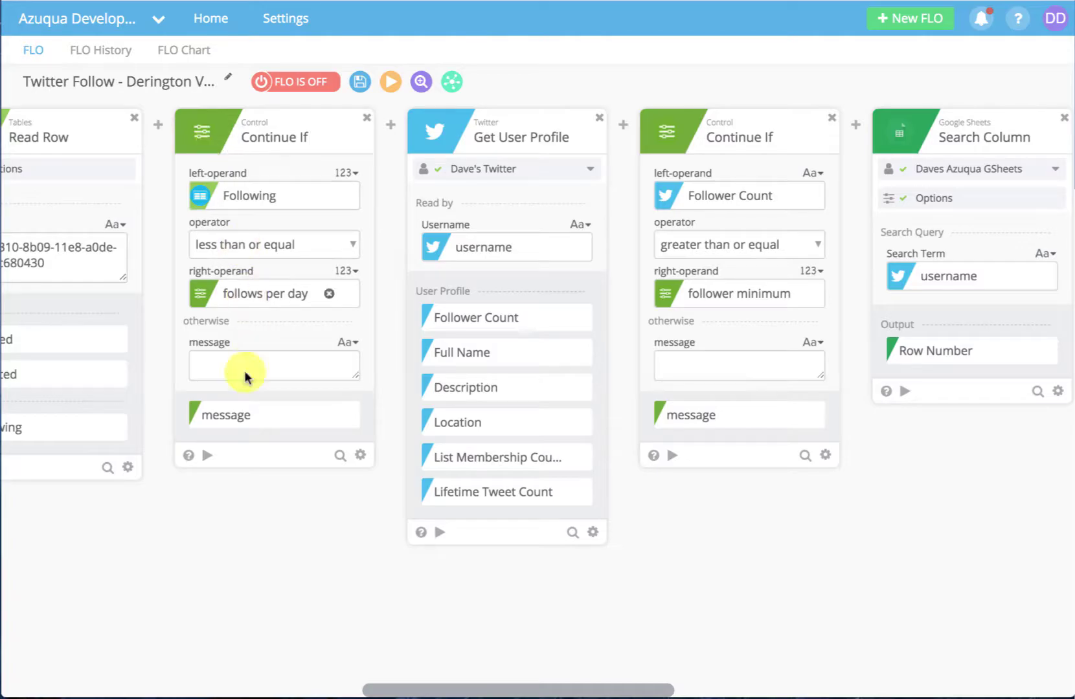
pyautogui.hscroll(-10, 244, 371)
pyautogui.hscroll(-3, 253, 421)
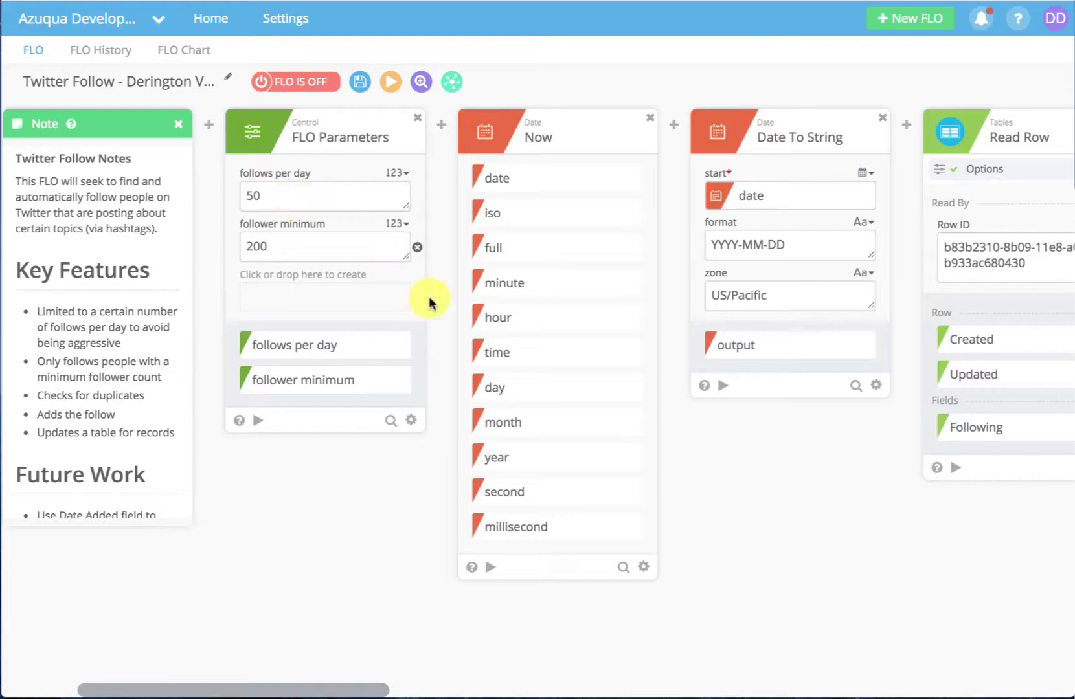
# Trace the first Continue If card's operands back to Read Row's Following output and the follows per day parameter
pyautogui.hscroll(10, 852, 518)
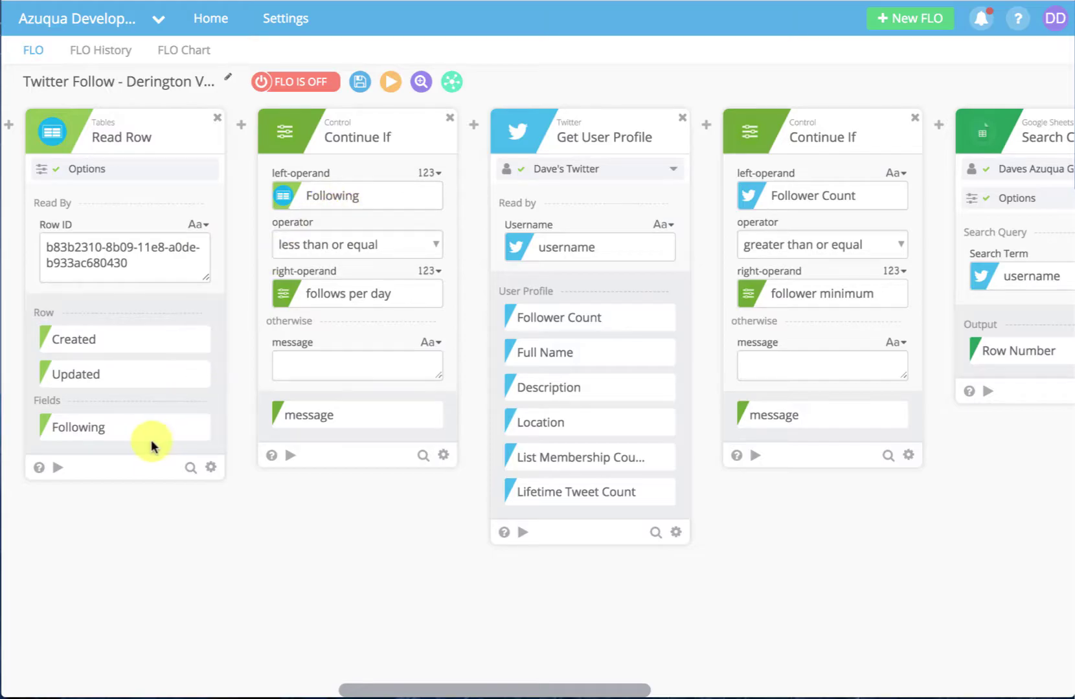
pyautogui.moveTo(132, 422); pyautogui.dragTo(327, 198)
pyautogui.hscroll(-15, 283, 532)
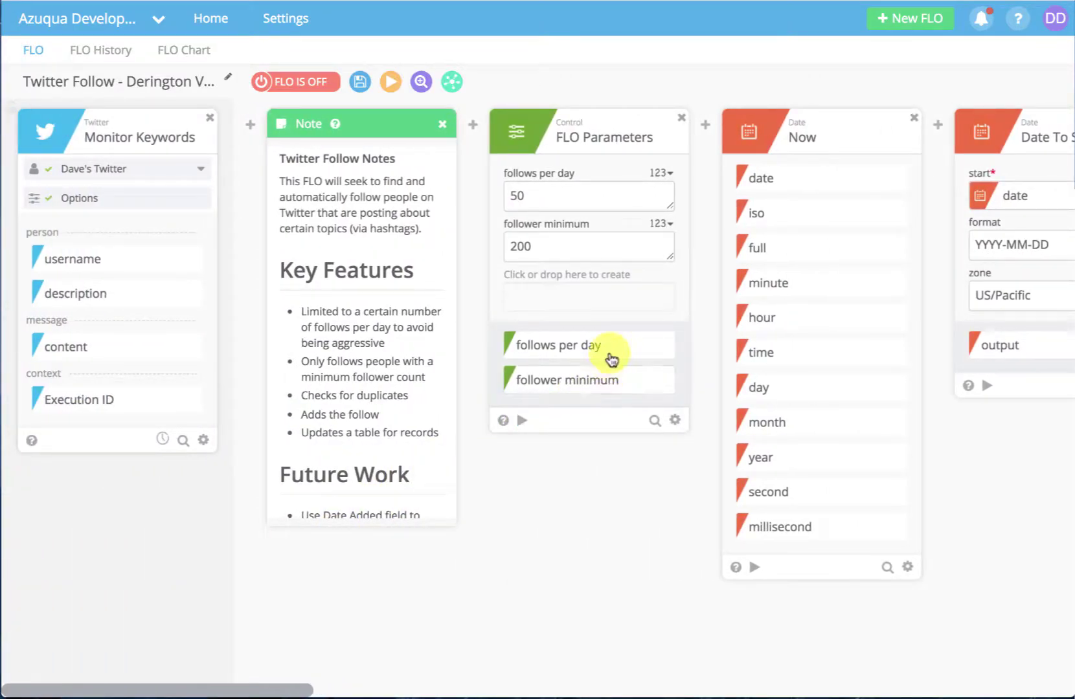
pyautogui.hscroll(3, 583, 503)
pyautogui.hscroll(20, 561, 504)
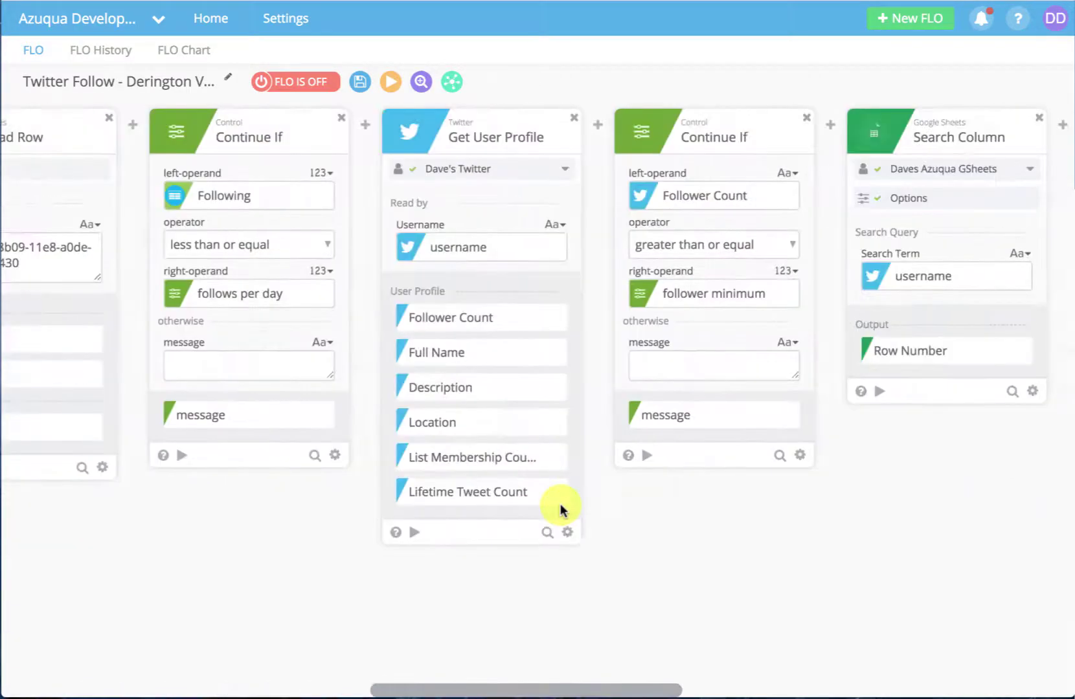
pyautogui.hscroll(-8, 575, 504)
pyautogui.hscroll(-2, 571, 504)
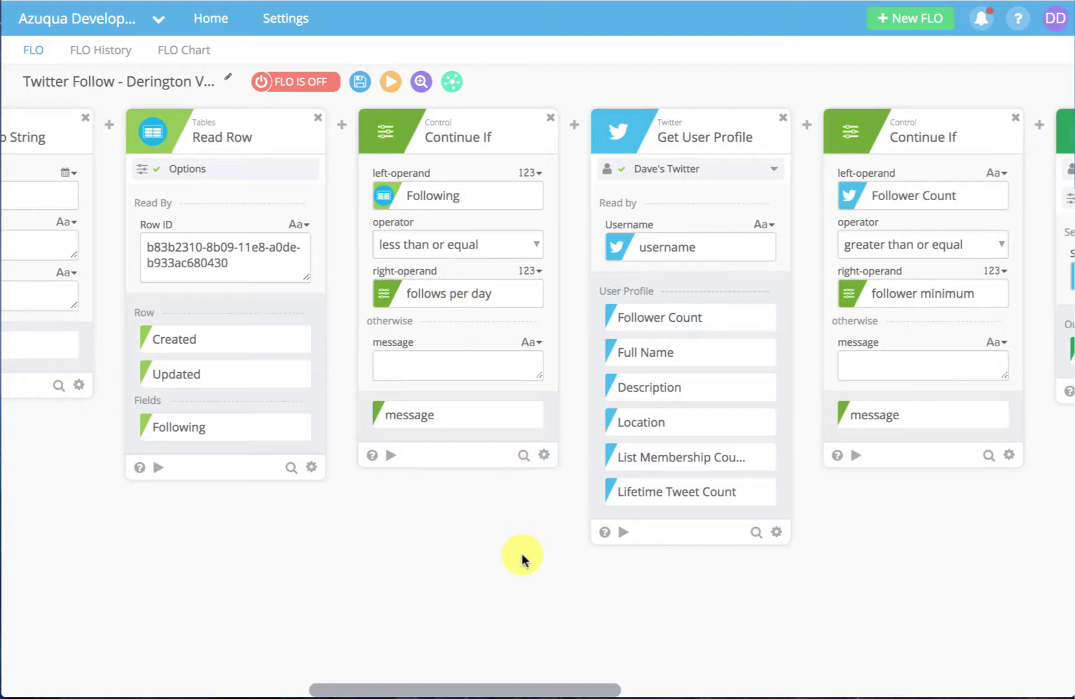
# Browse the Twitter actions available for insertion between the first Continue If card and the Get User Profile card
pyautogui.hscroll(5, 522, 557)
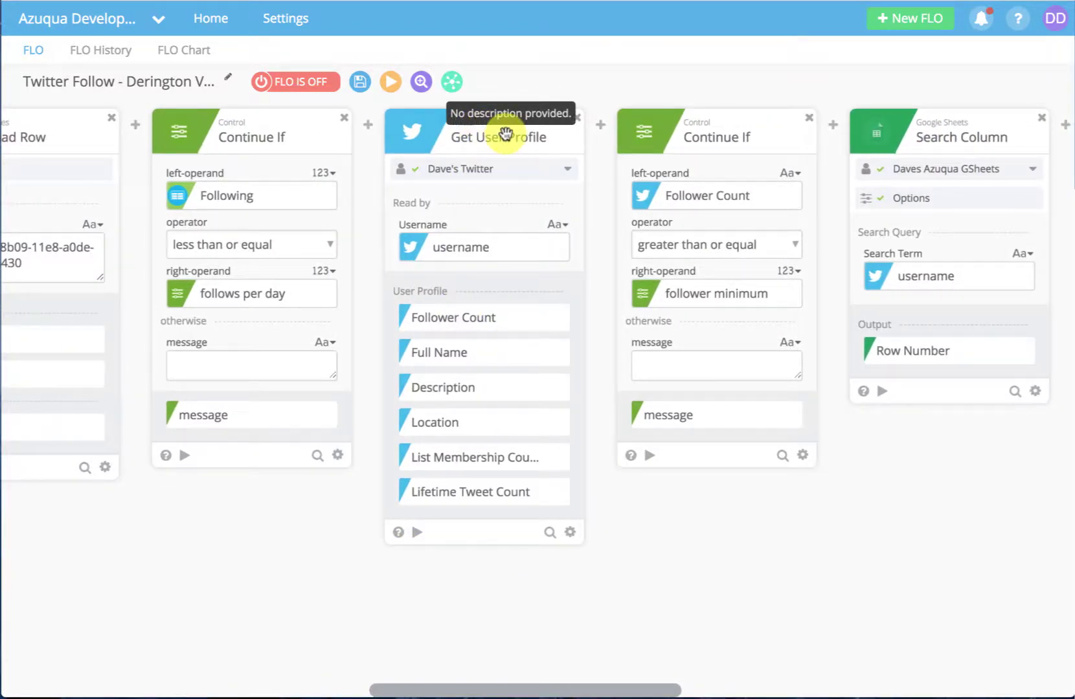
pyautogui.moveTo(368, 127)
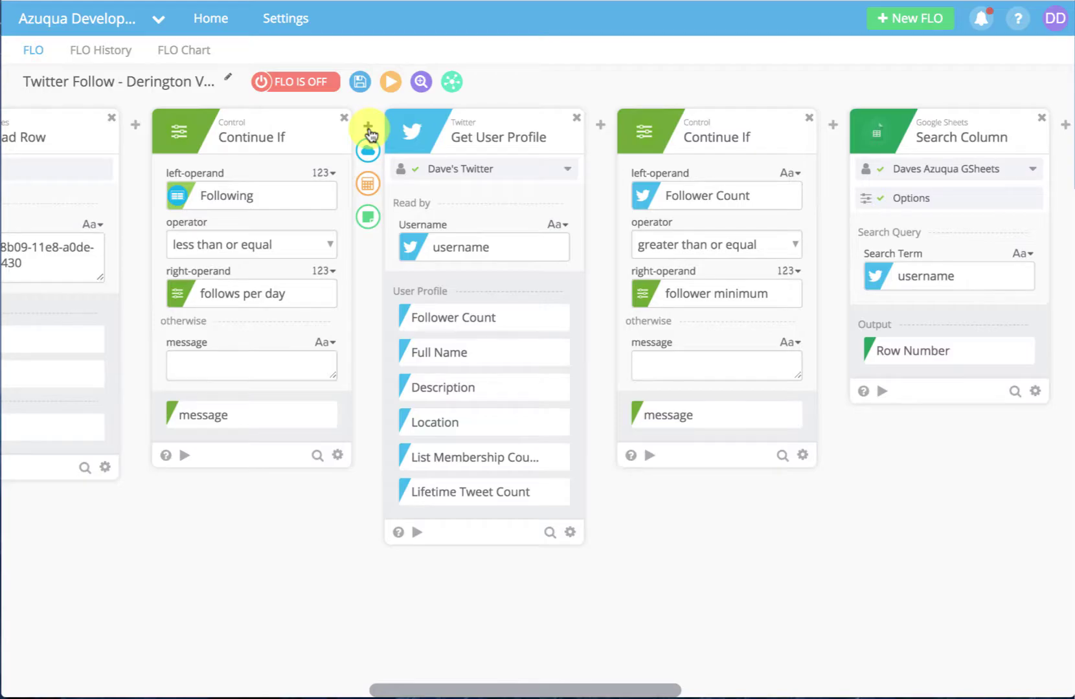
pyautogui.click(368, 151)
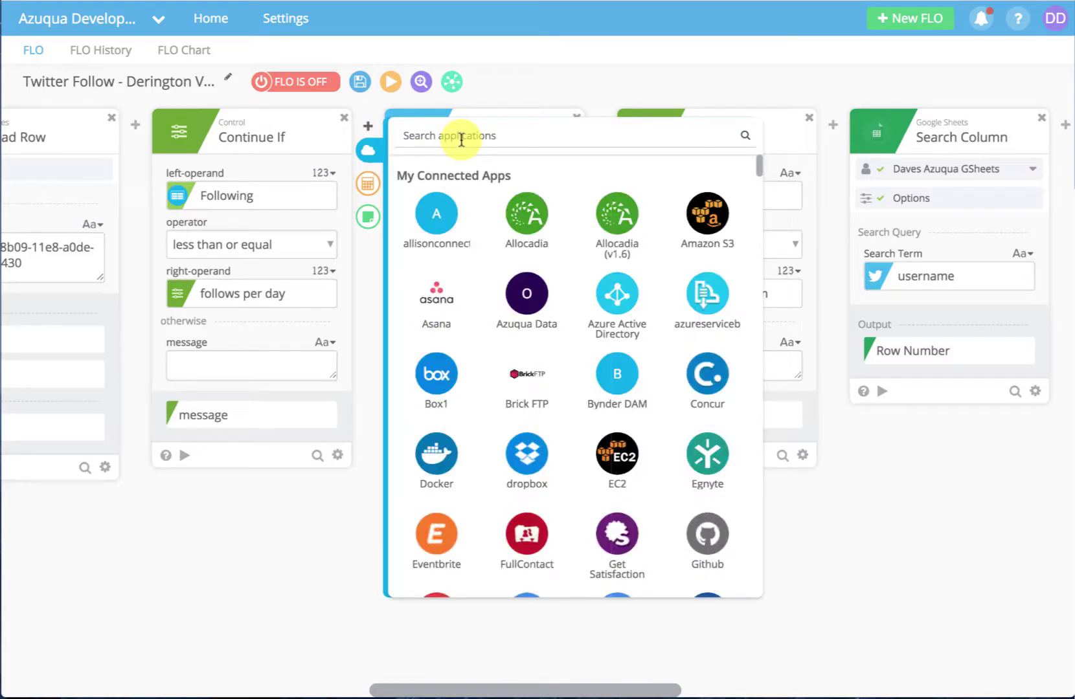
pyautogui.write('twitter')
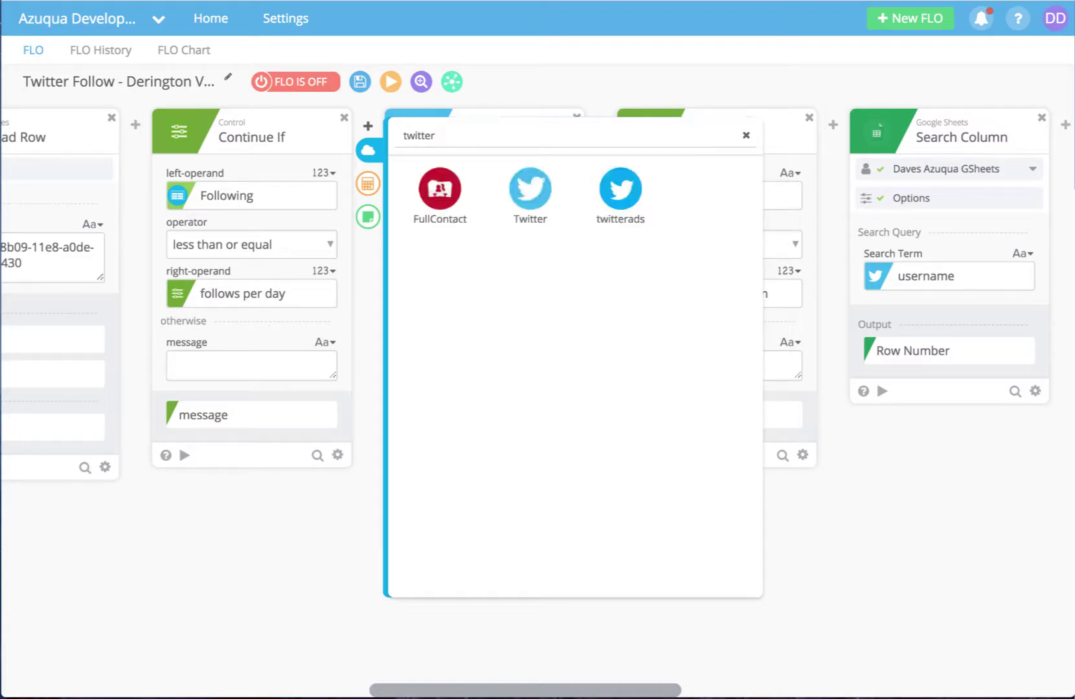
pyautogui.click(523, 191)
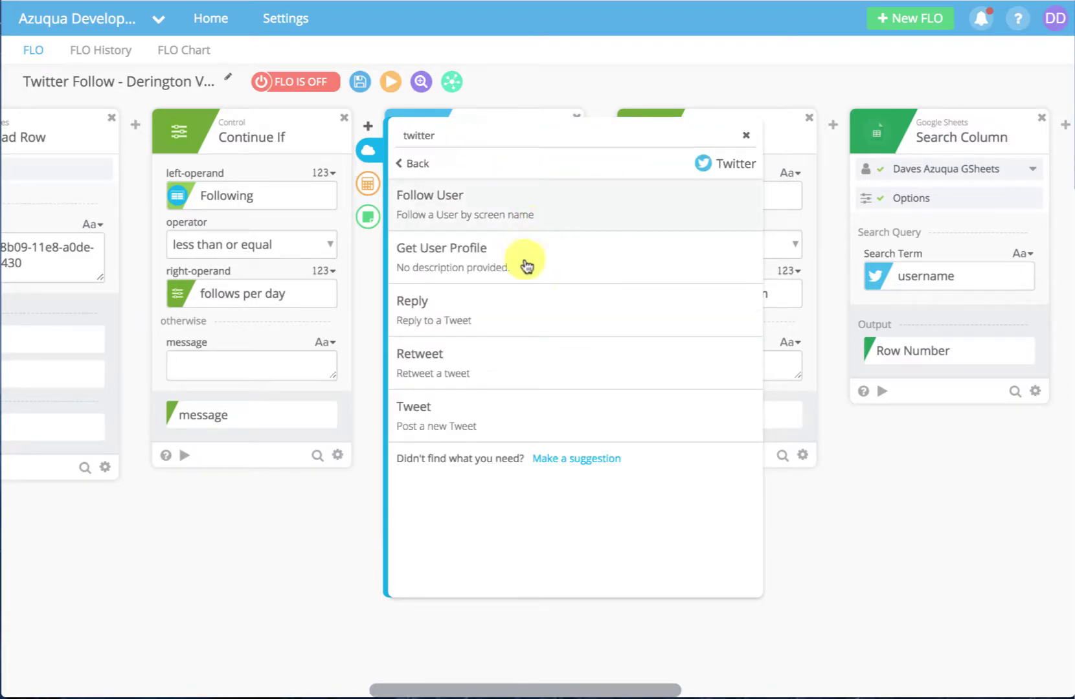
pyautogui.click(744, 141)
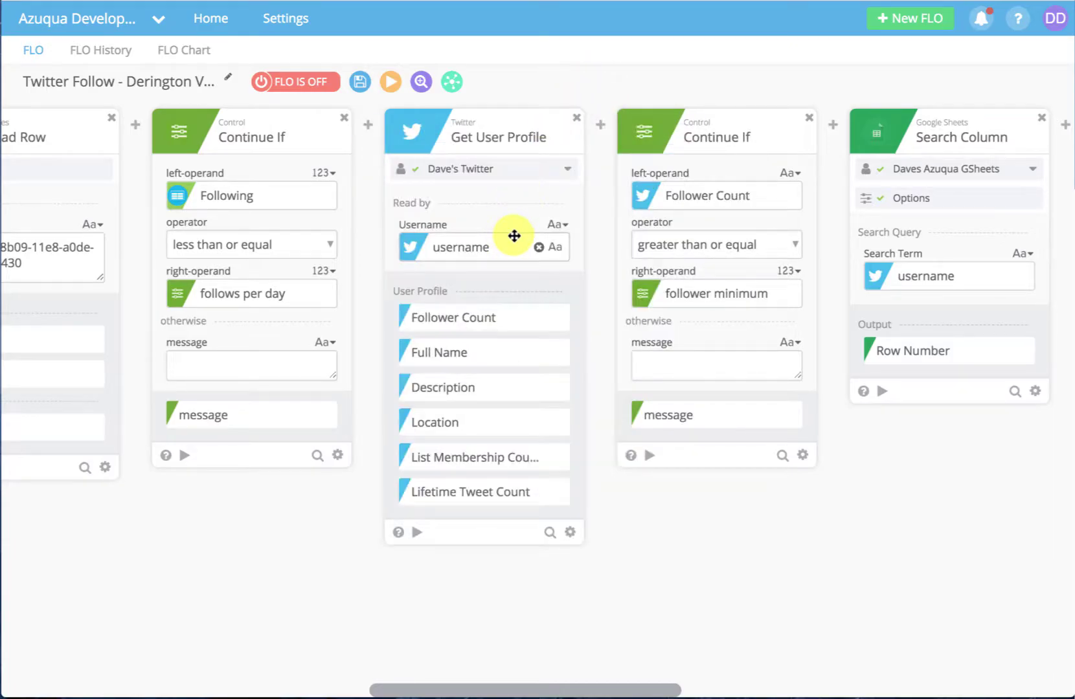
# Review which input and output fields are enabled on the Get User Profile card, leaving the selection as it is
pyautogui.click(572, 535)
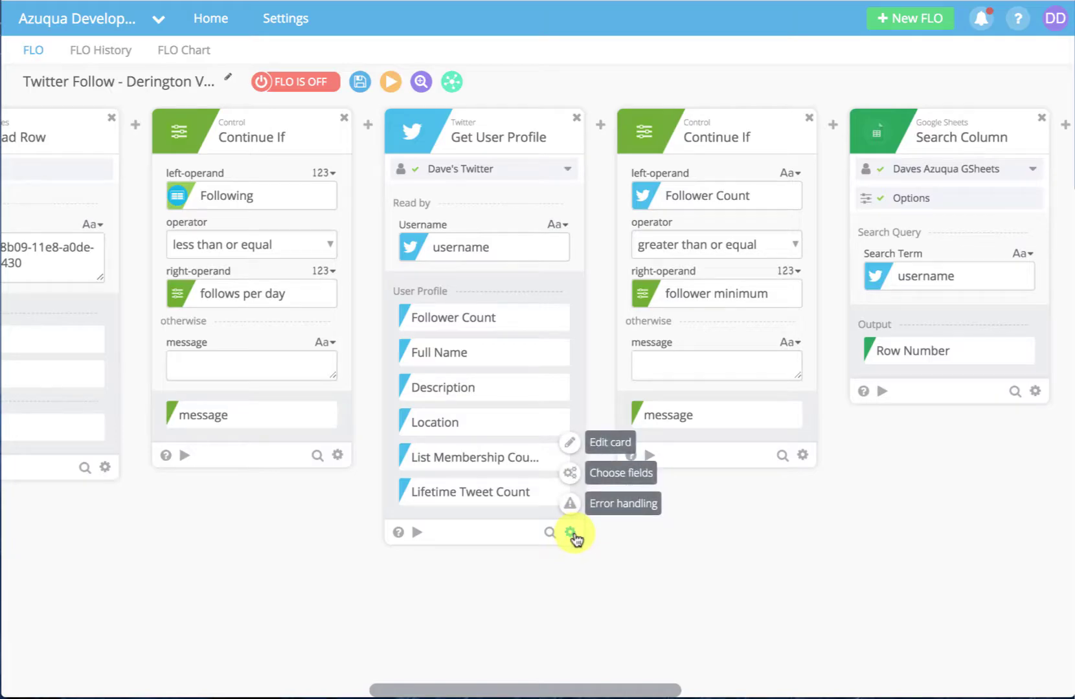
pyautogui.click(620, 473)
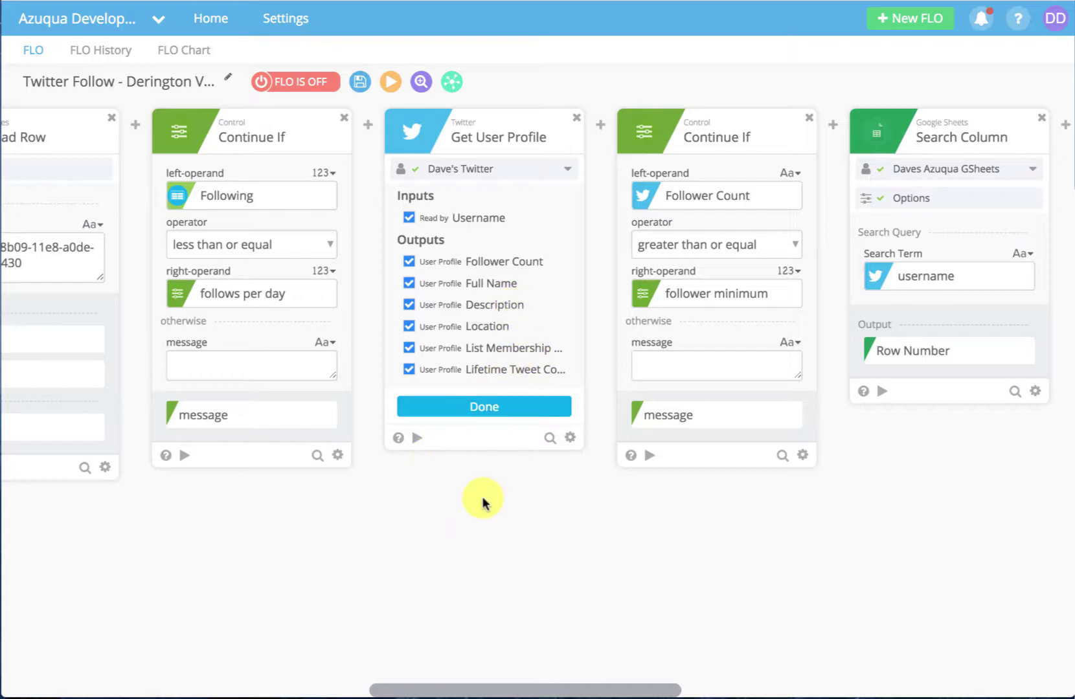
pyautogui.click(506, 406)
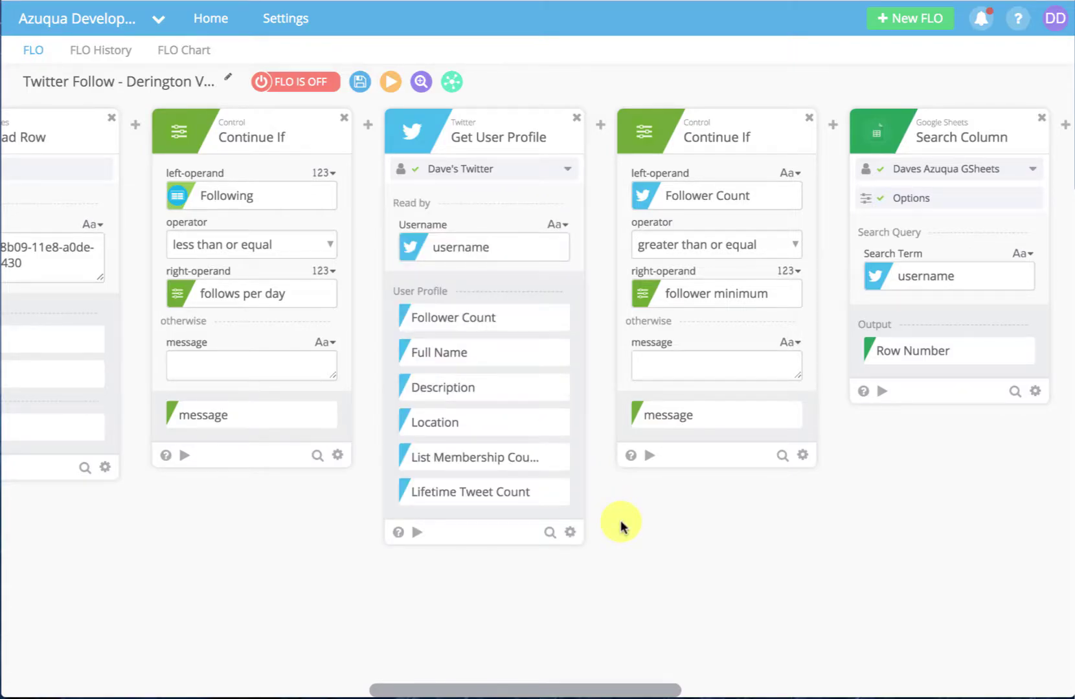
# Trace the second Continue If card's operands back to Get User Profile's Follower Count and the follower minimum in FLO Parameters
pyautogui.hscroll(2, 621, 520)
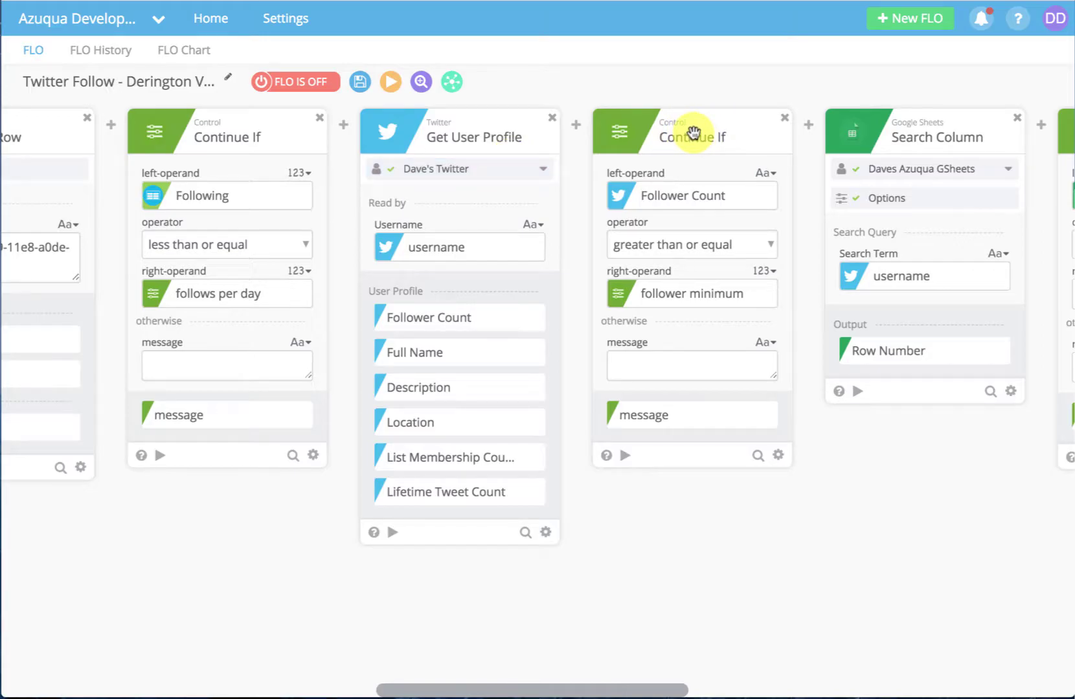
pyautogui.moveTo(502, 320); pyautogui.dragTo(694, 195)
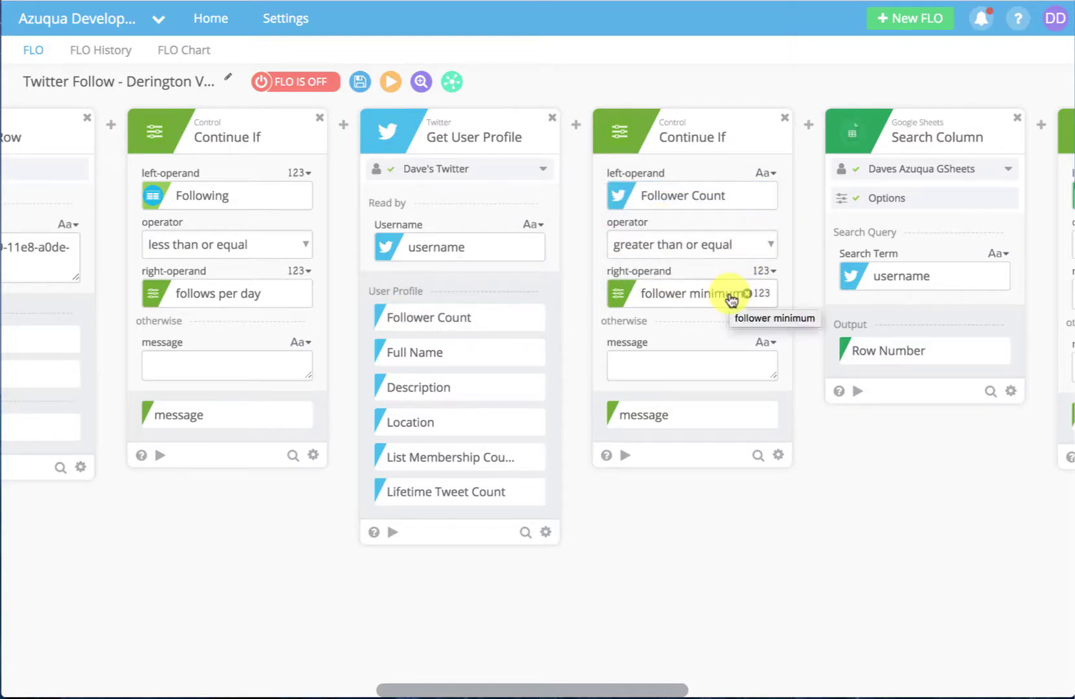
pyautogui.hscroll(-5, 276, 566)
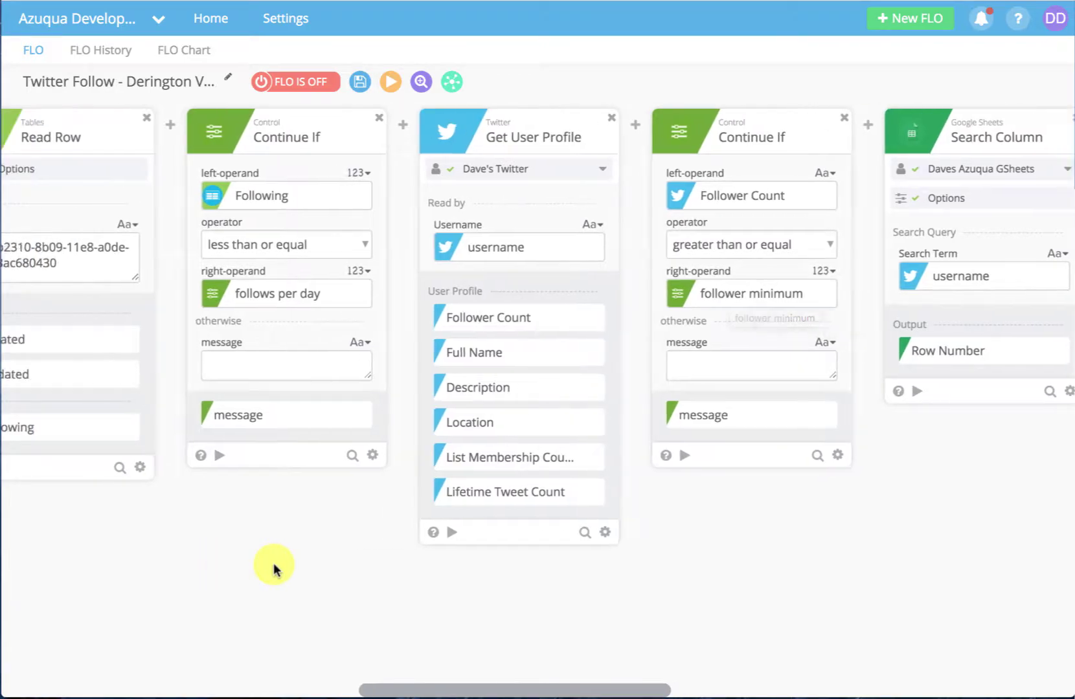
pyautogui.hscroll(-15, 274, 568)
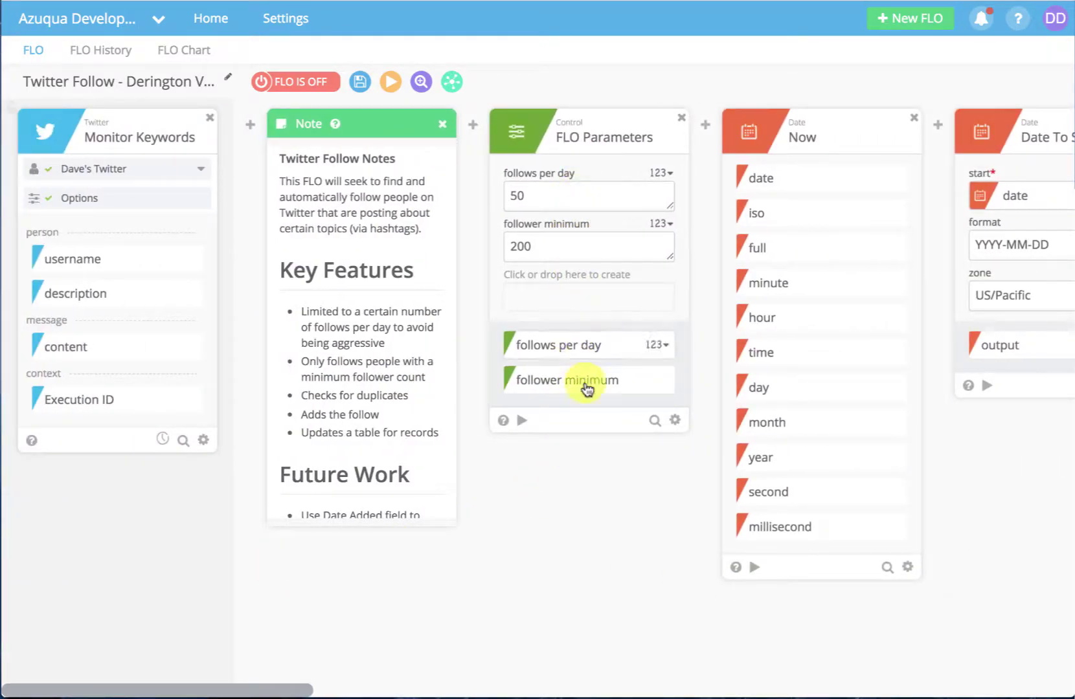
pyautogui.hscroll(16, 638, 512)
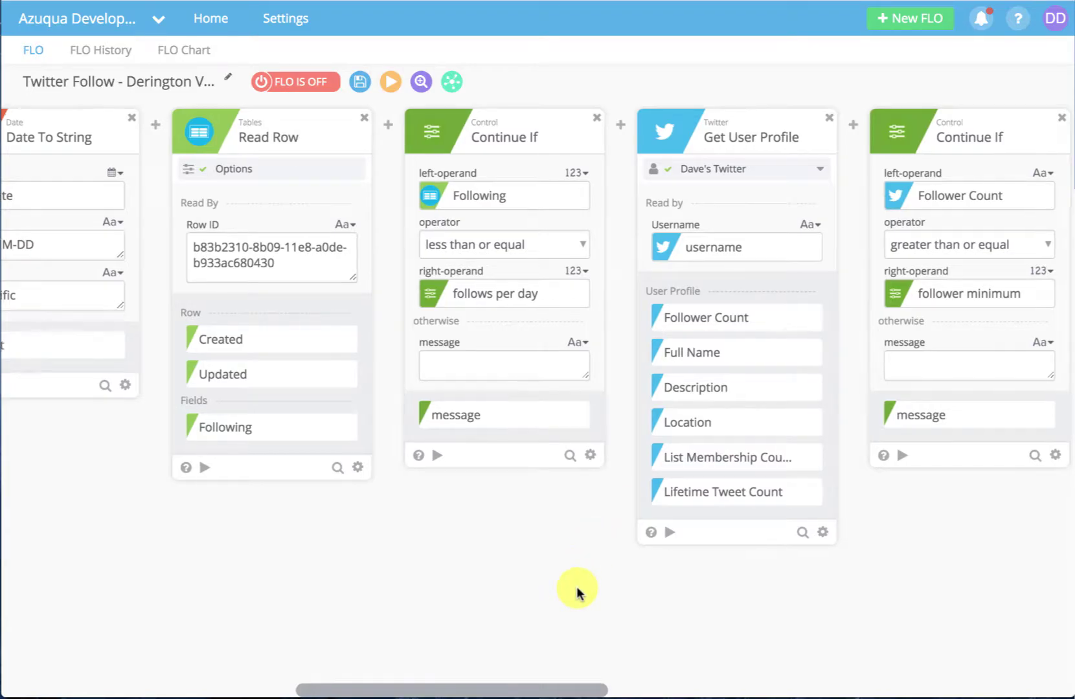
# Switch to the Twitter friends spreadsheet in Google Sheets and look through its most recently added rows
pyautogui.hscroll(10, 576, 587)
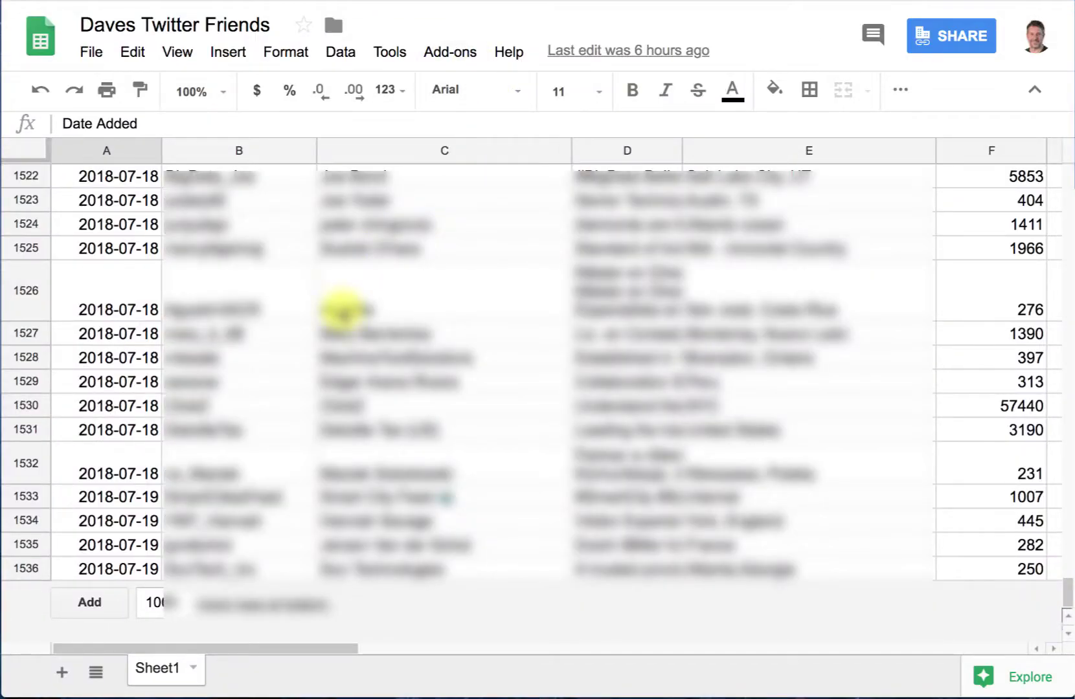
pyautogui.scroll(7, 197, 308)
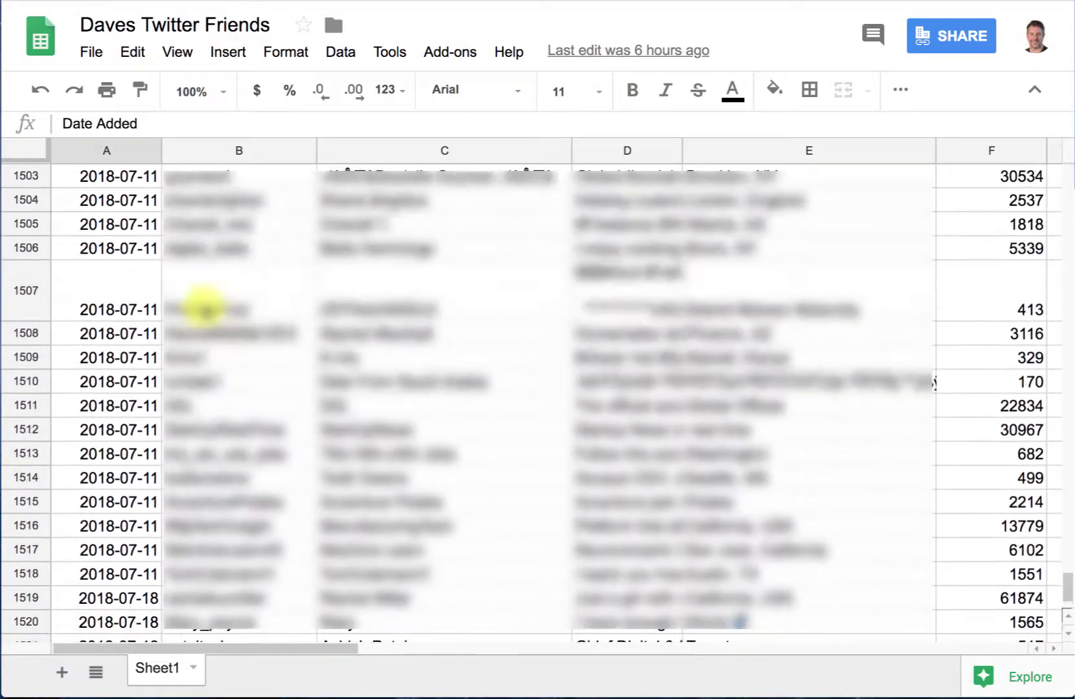
pyautogui.scroll(2, 196, 311)
pyautogui.scroll(-8, 197, 308)
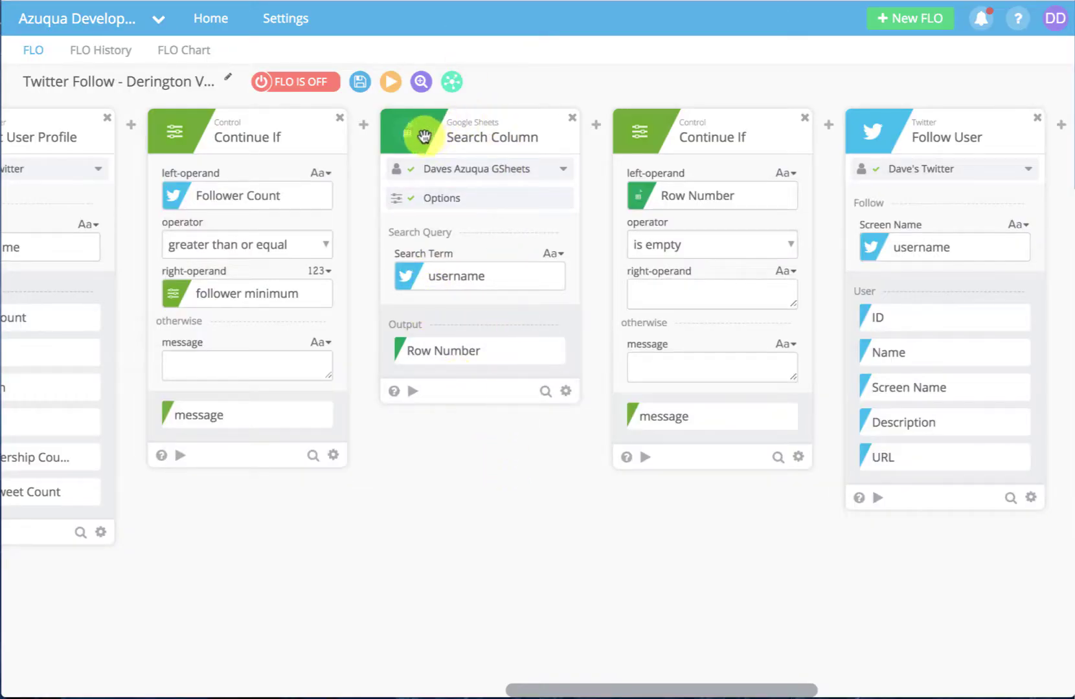
# Back in Azuqua, find Search Column among the Google Sheets actions available for insertion before the existing Search Column card
pyautogui.moveTo(363, 126)
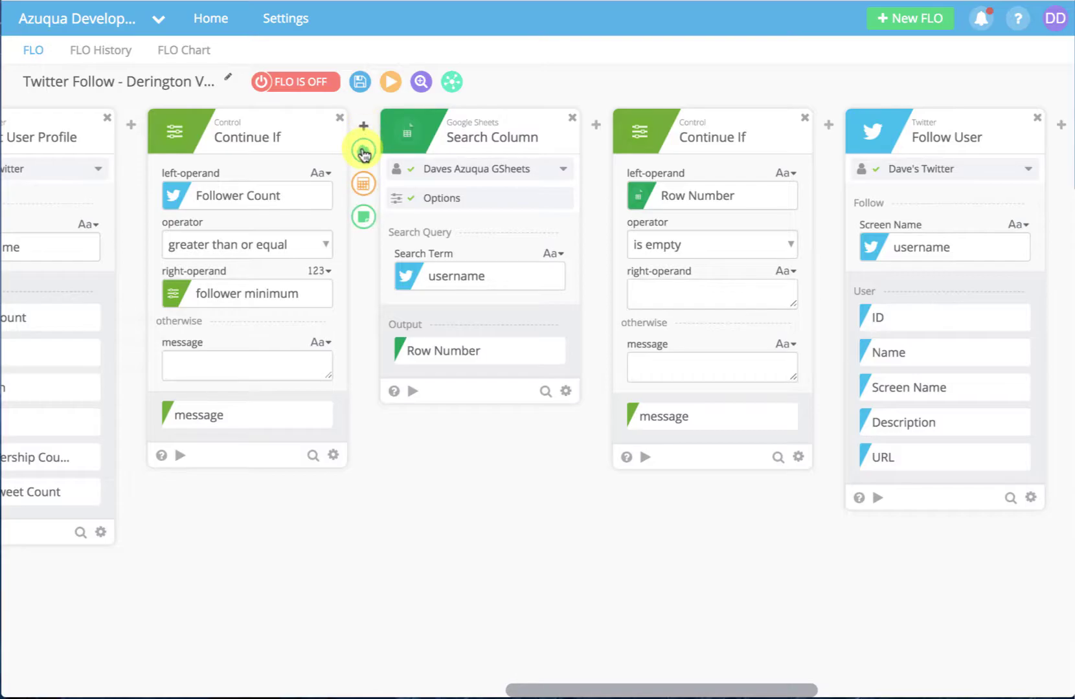
pyautogui.click(363, 152)
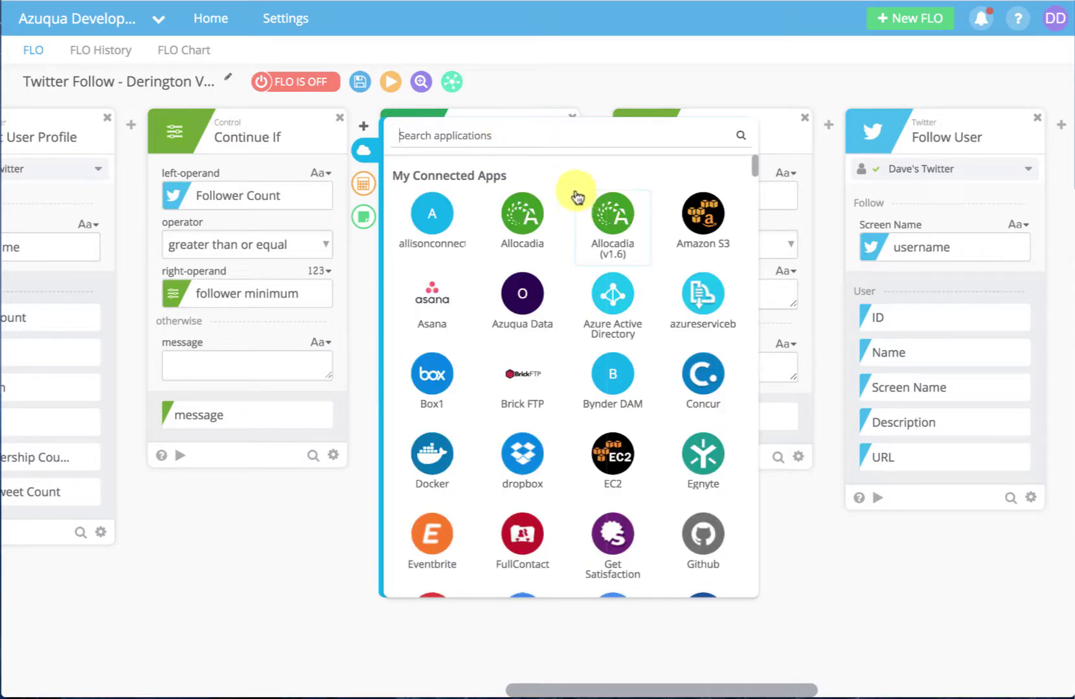
pyautogui.write('goog')
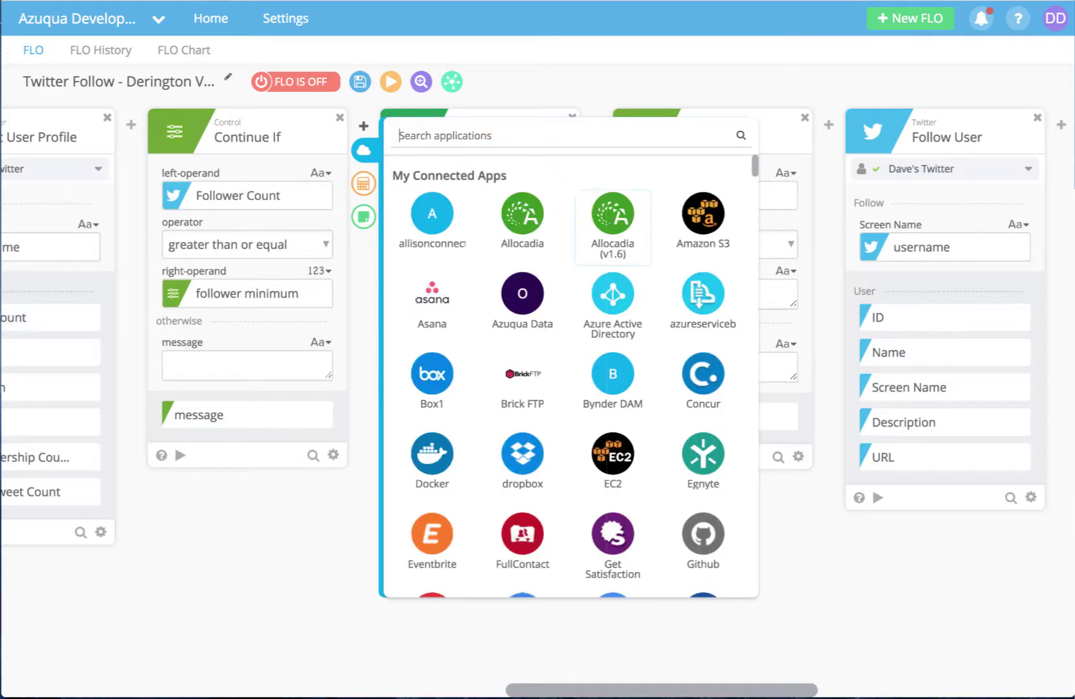
pyautogui.write('le')
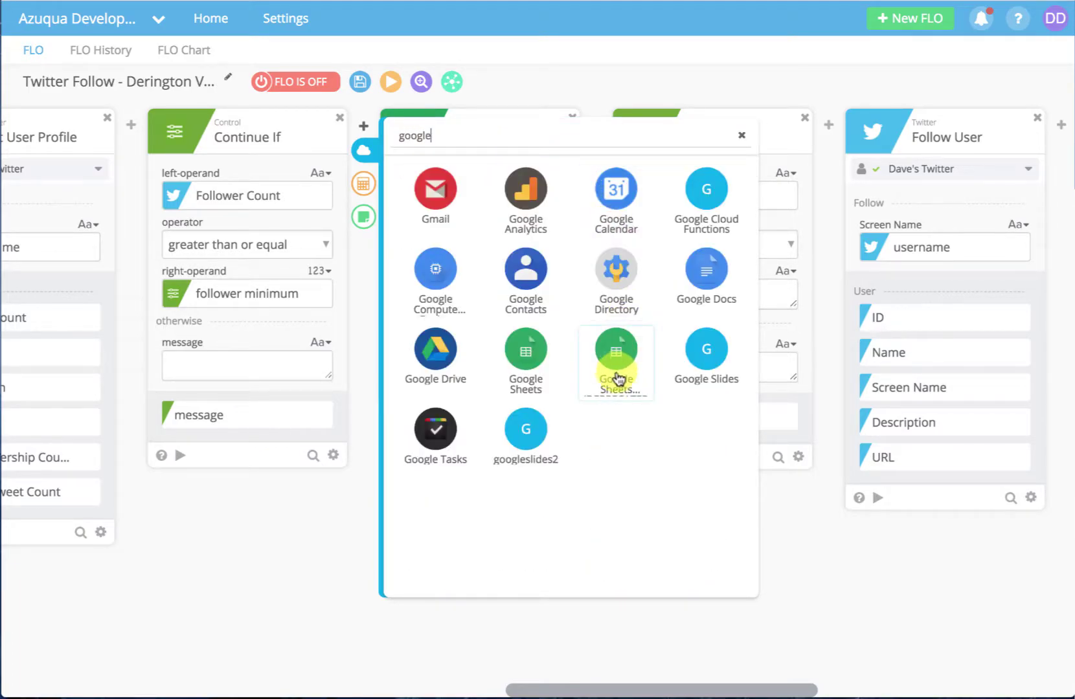
pyautogui.click(528, 362)
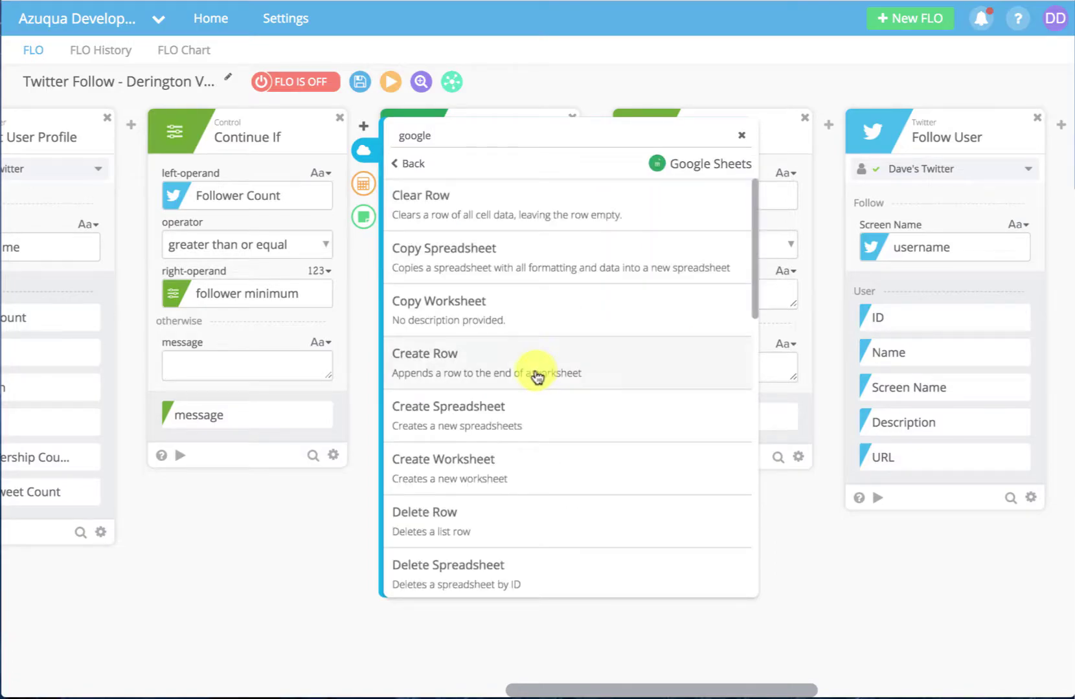
pyautogui.scroll(-8, 545, 497)
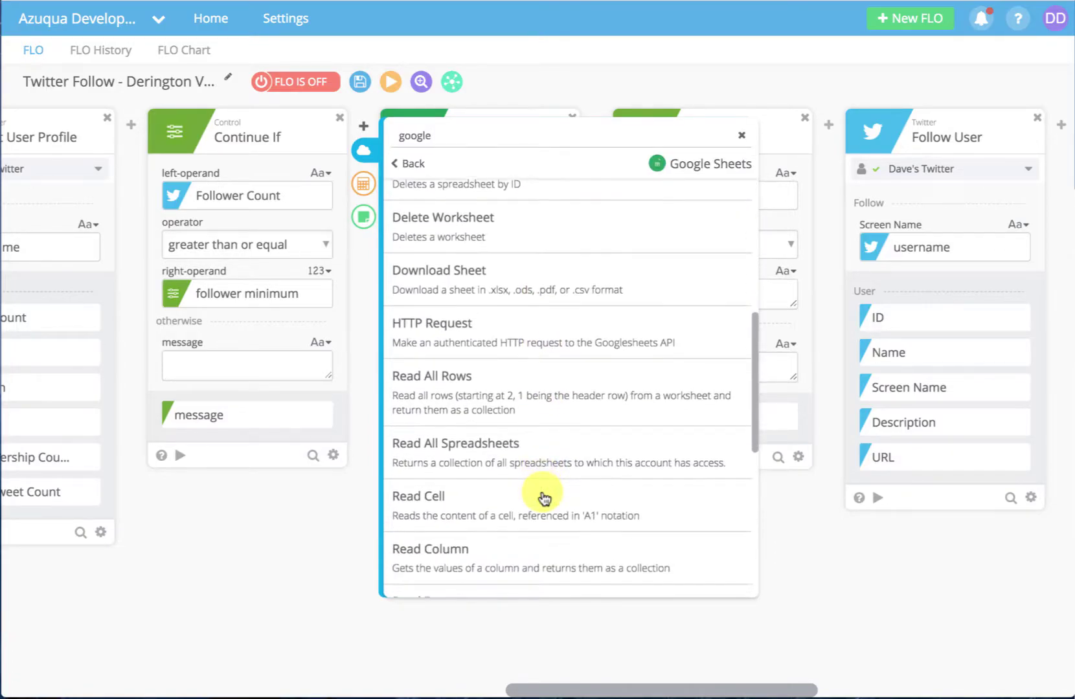
pyautogui.scroll(-3, 544, 496)
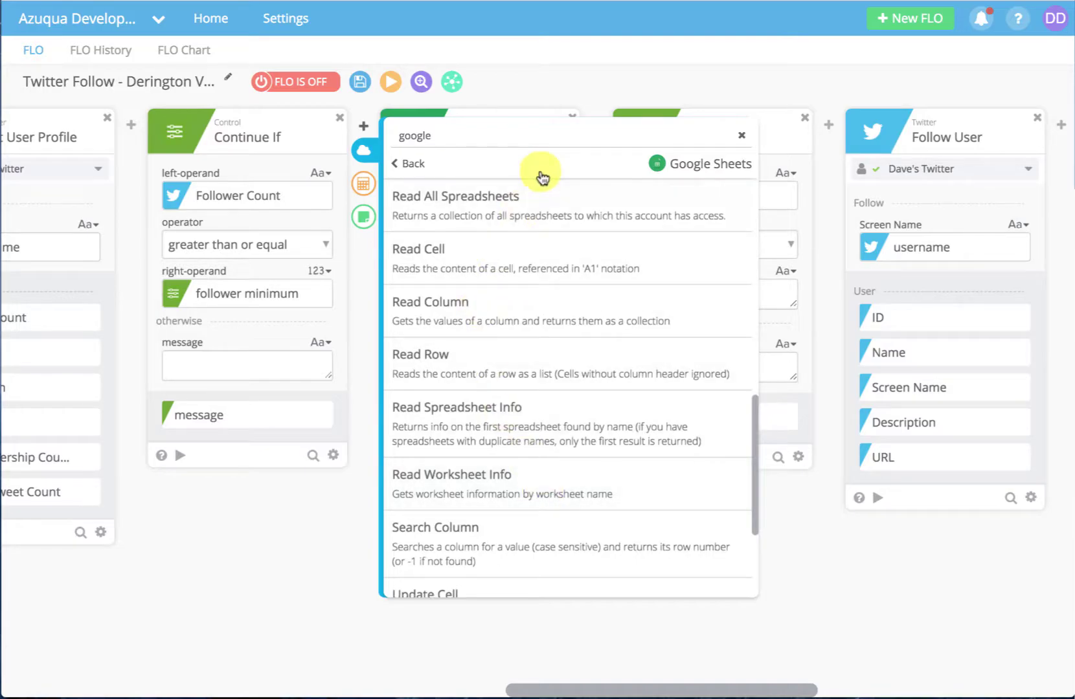
pyautogui.click(451, 539)
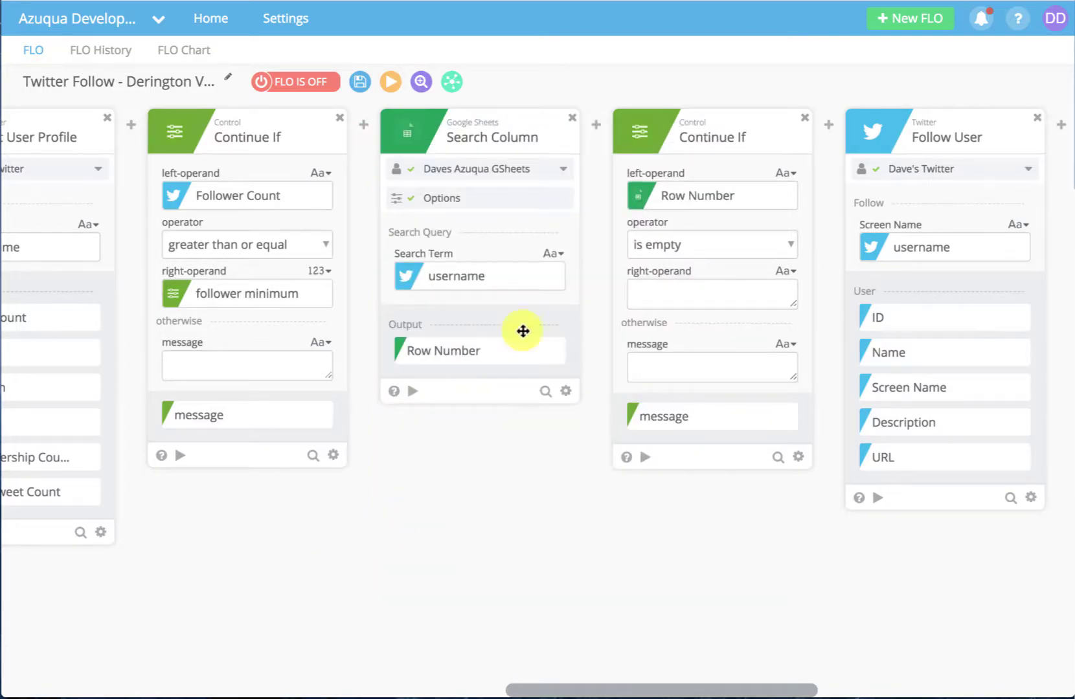
# Review the Search Column card's spreadsheet, worksheet and column options, comparing them with the columns of the Twitter friends spreadsheet
pyautogui.click(544, 198)
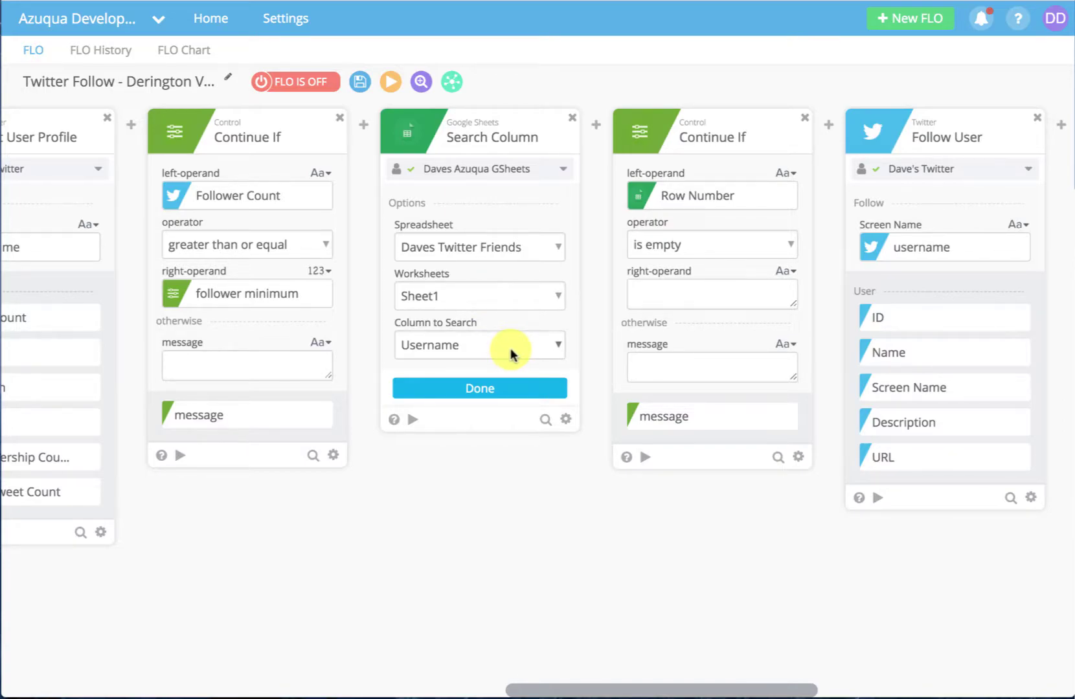
pyautogui.moveTo(363, 125)
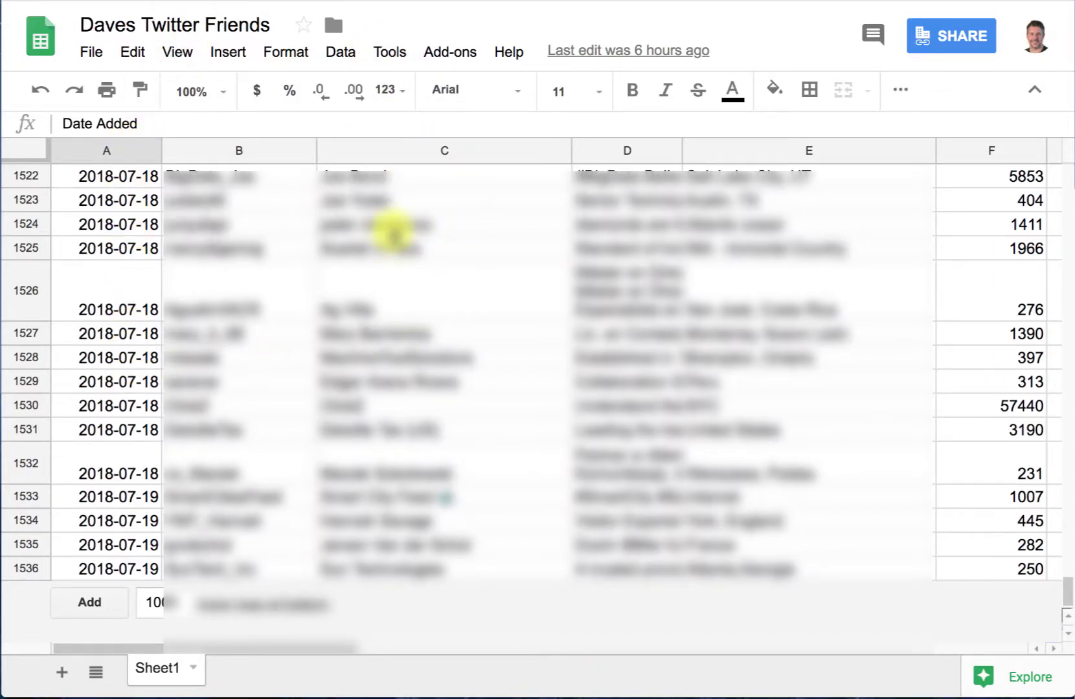
pyautogui.scroll(20, 288, 240)
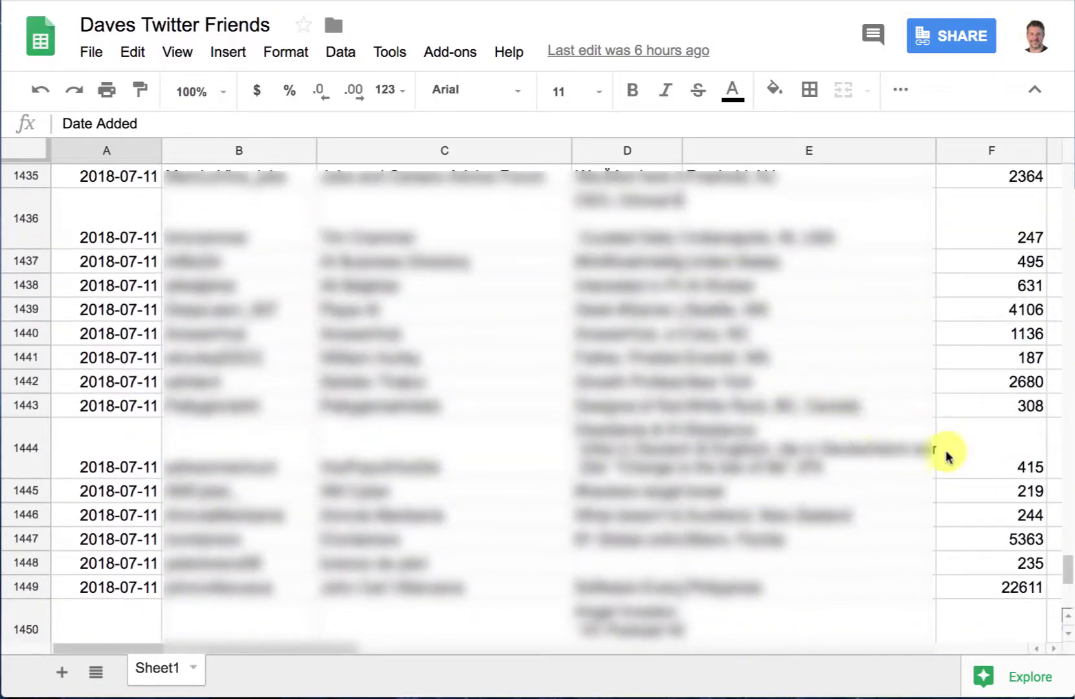
pyautogui.moveTo(1063, 560); pyautogui.dragTo(1063, 172)
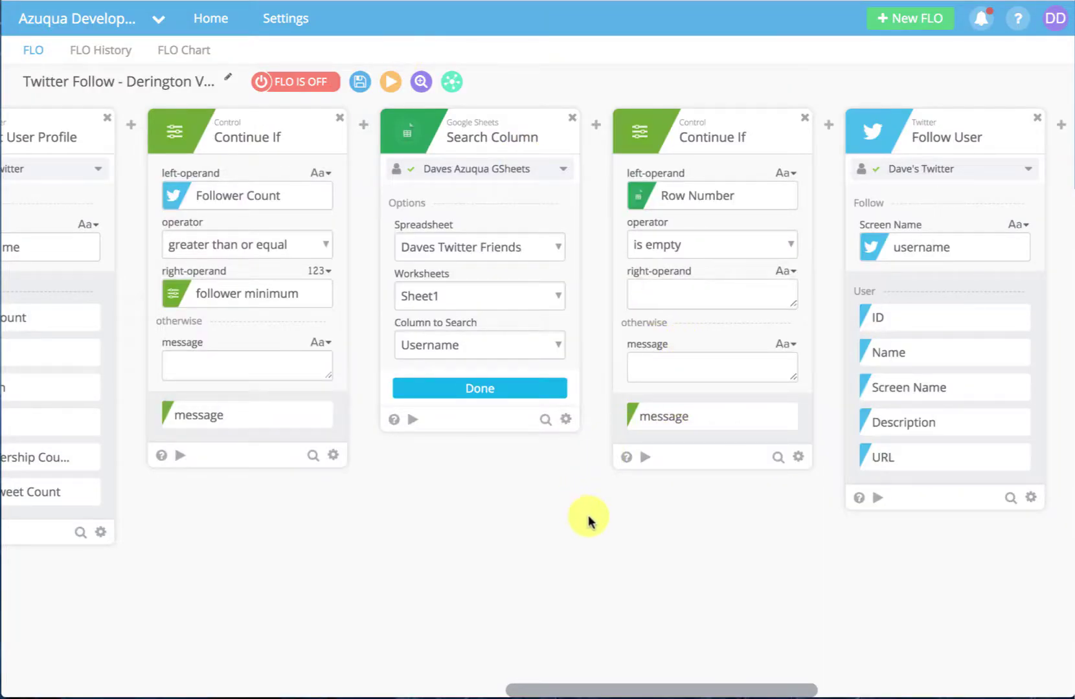
pyautogui.hscroll(4, 588, 516)
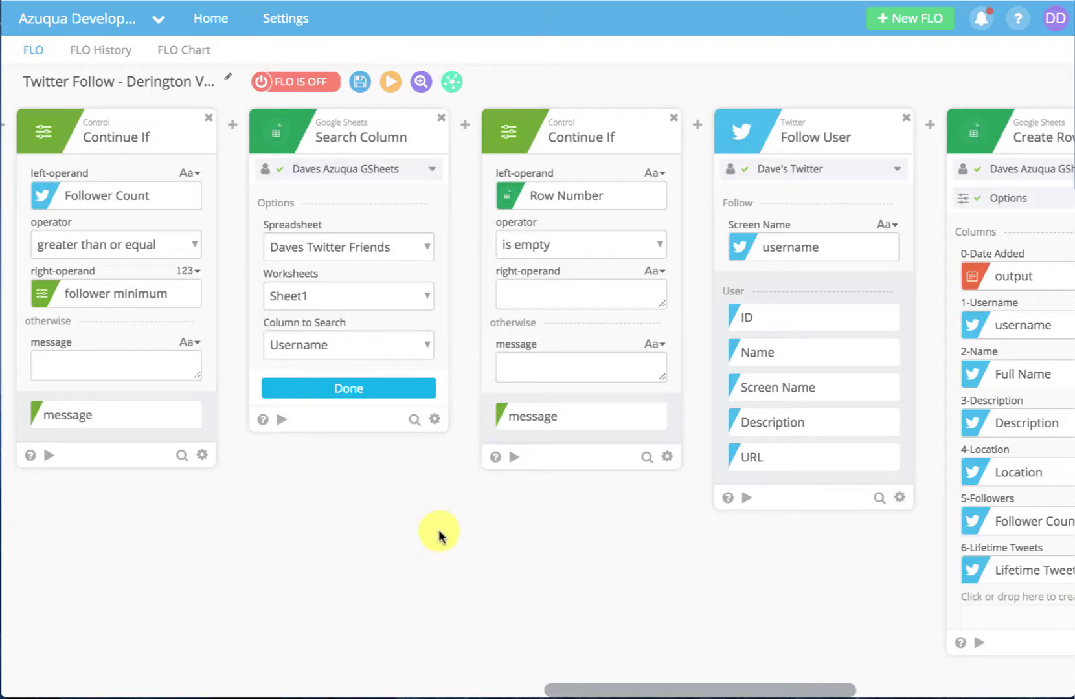
pyautogui.click(333, 390)
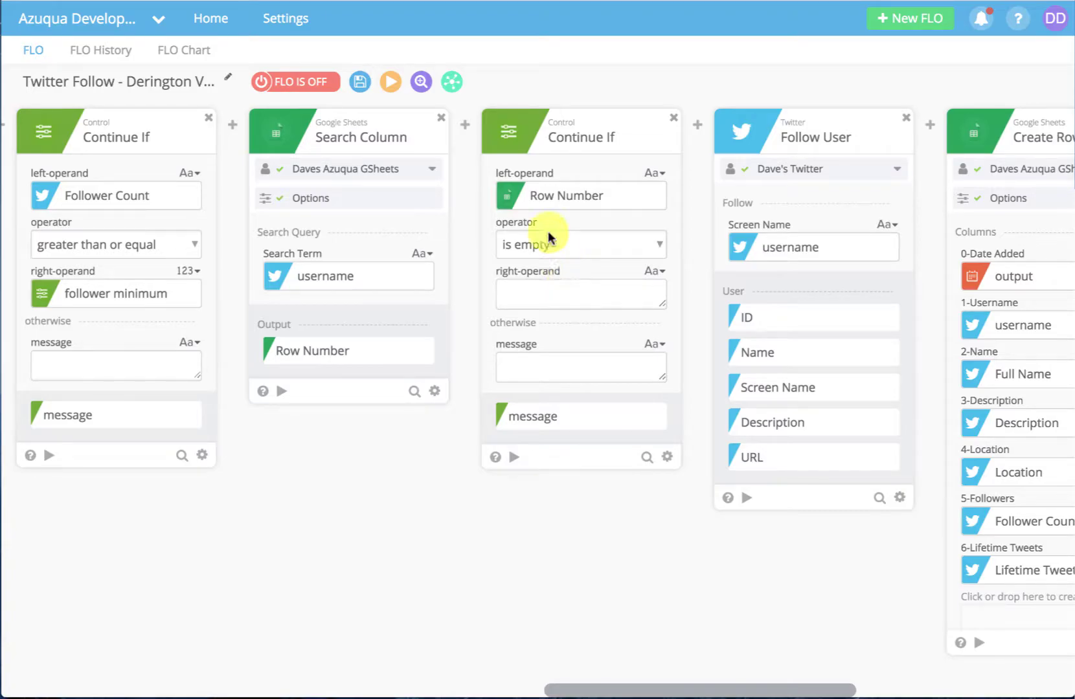
# Examine the Continue If, Follow User and Create Row cards at the end of the FLO, and open Create Row's options
pyautogui.hscroll(5, 622, 537)
pyautogui.hscroll(3, 622, 537)
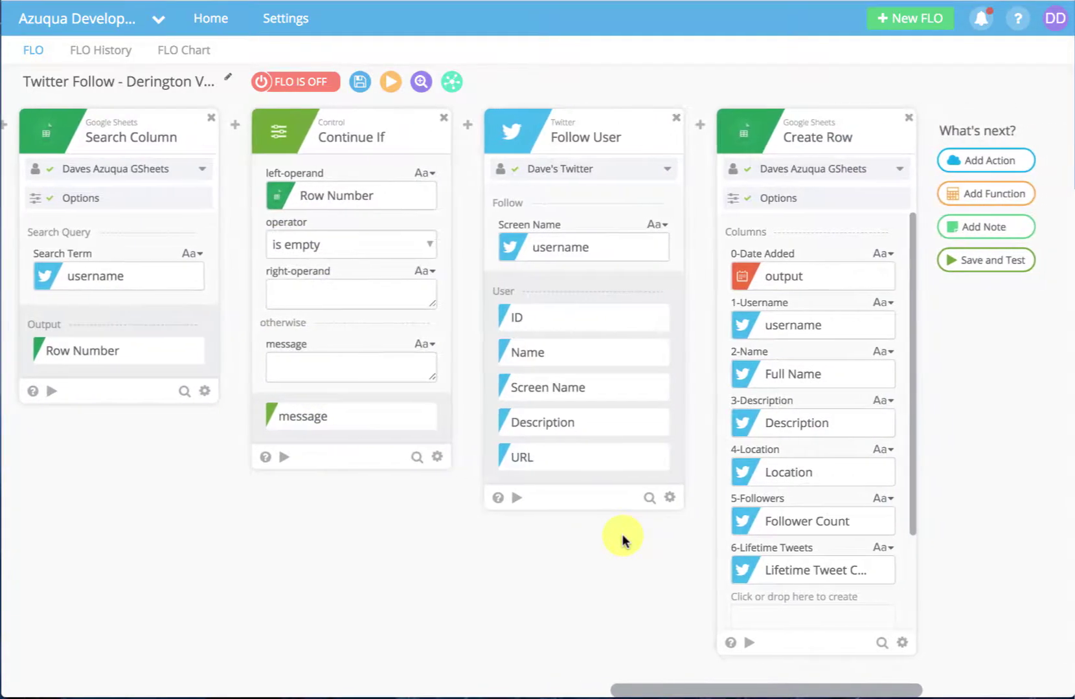
pyautogui.moveTo(466, 125)
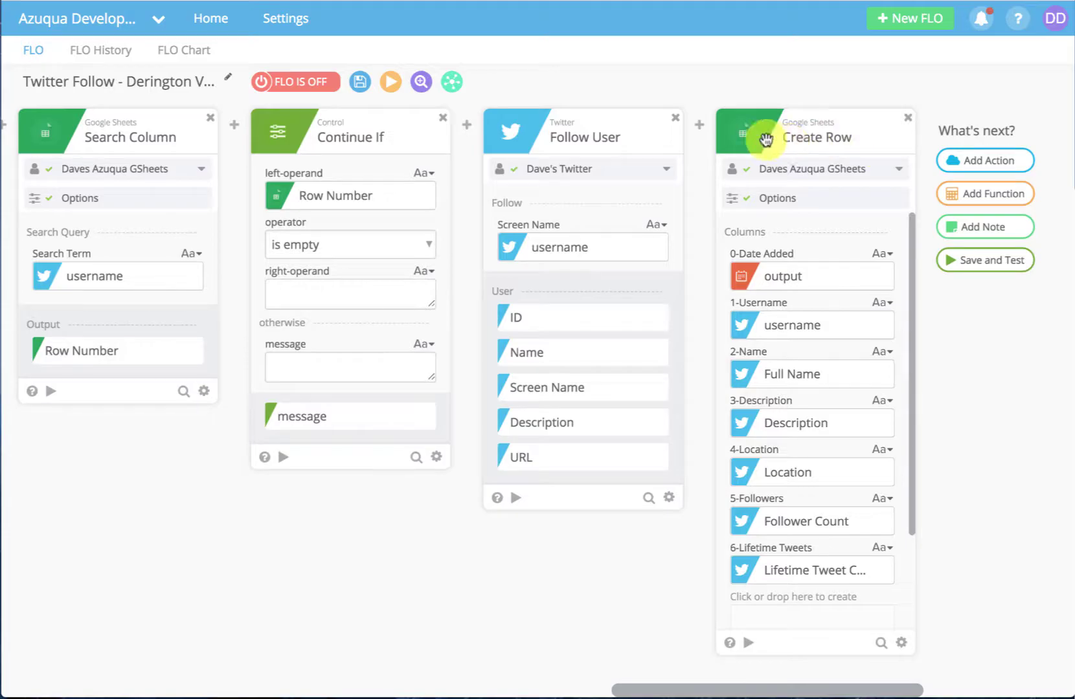
pyautogui.moveTo(698, 126)
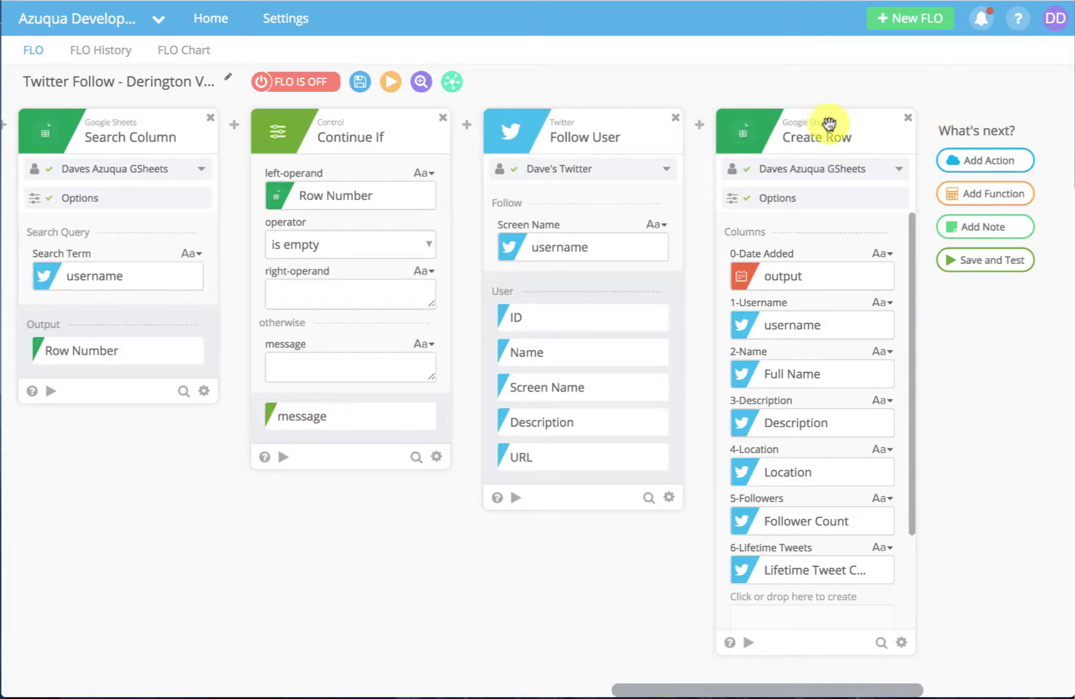
pyautogui.click(860, 199)
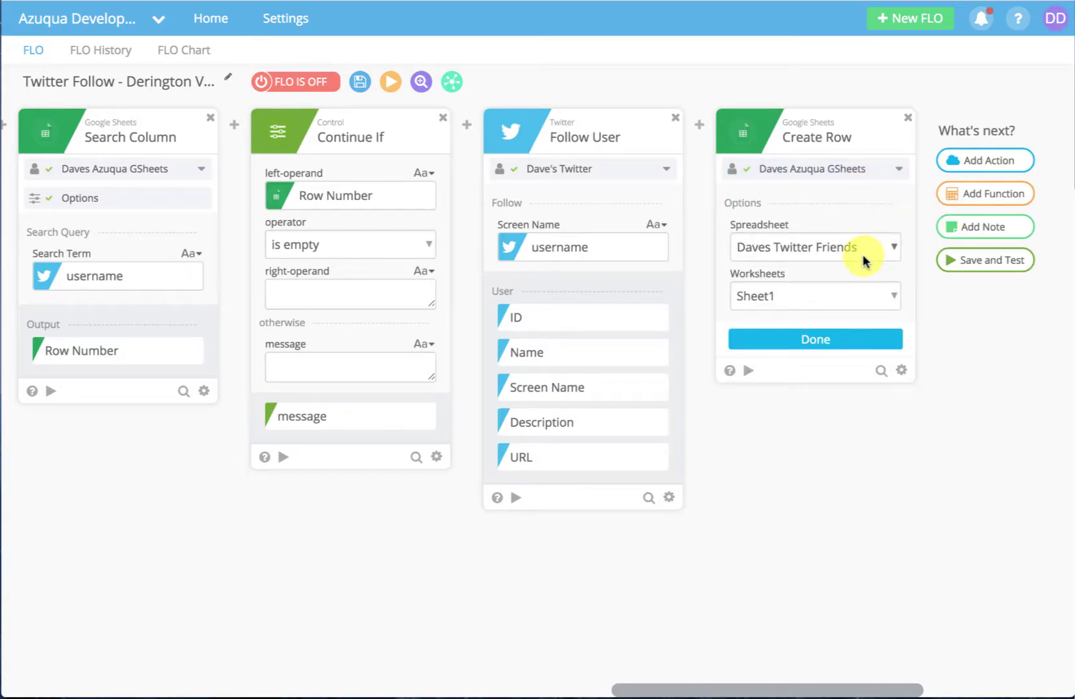
# Close the Create Row card's options and review which Twitter fields are mapped to its columns
pyautogui.click(803, 342)
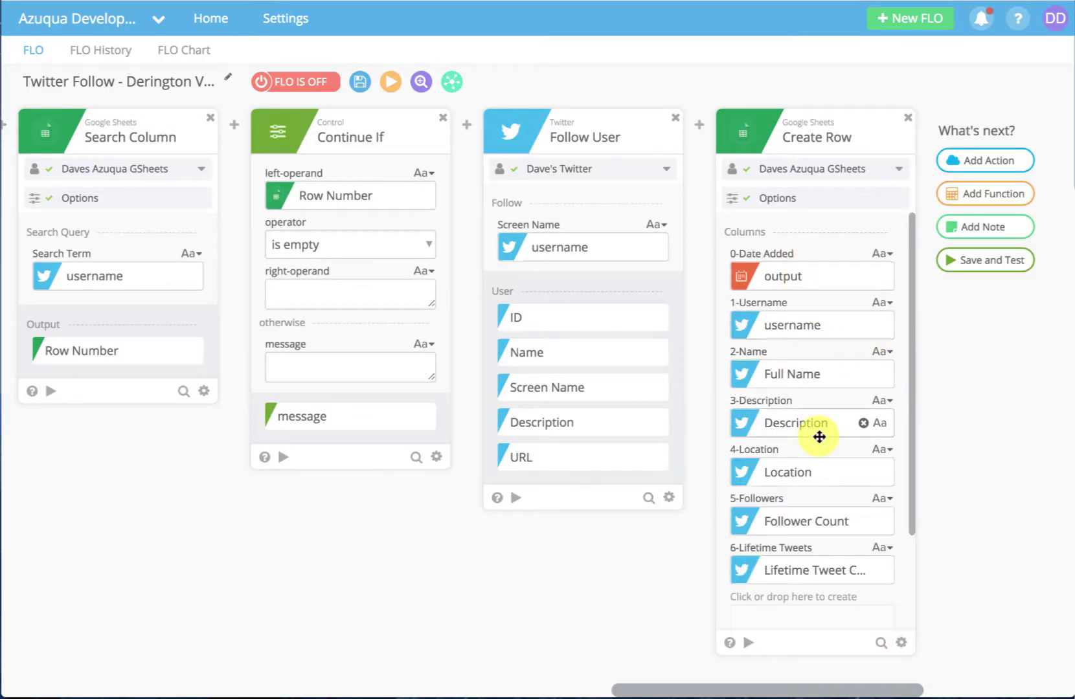
pyautogui.click(901, 643)
pyautogui.click(981, 460)
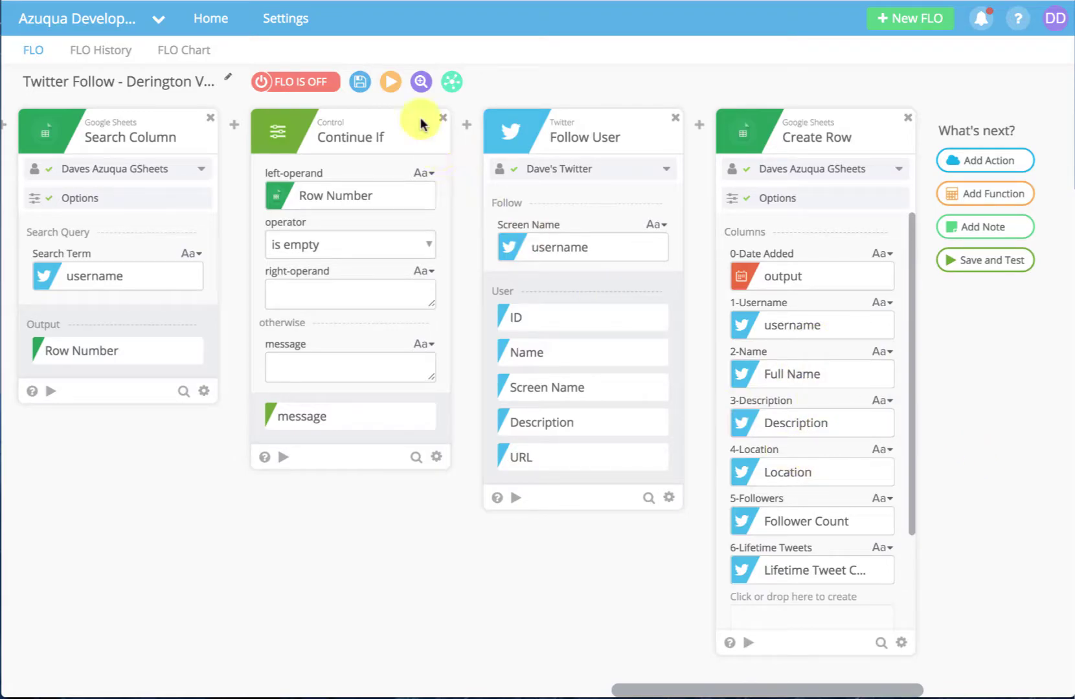
# Switch to the Twitter friends spreadsheet in Google Sheets and look over its columns and rows
pyautogui.hotkey('ctrl', 'Tab')
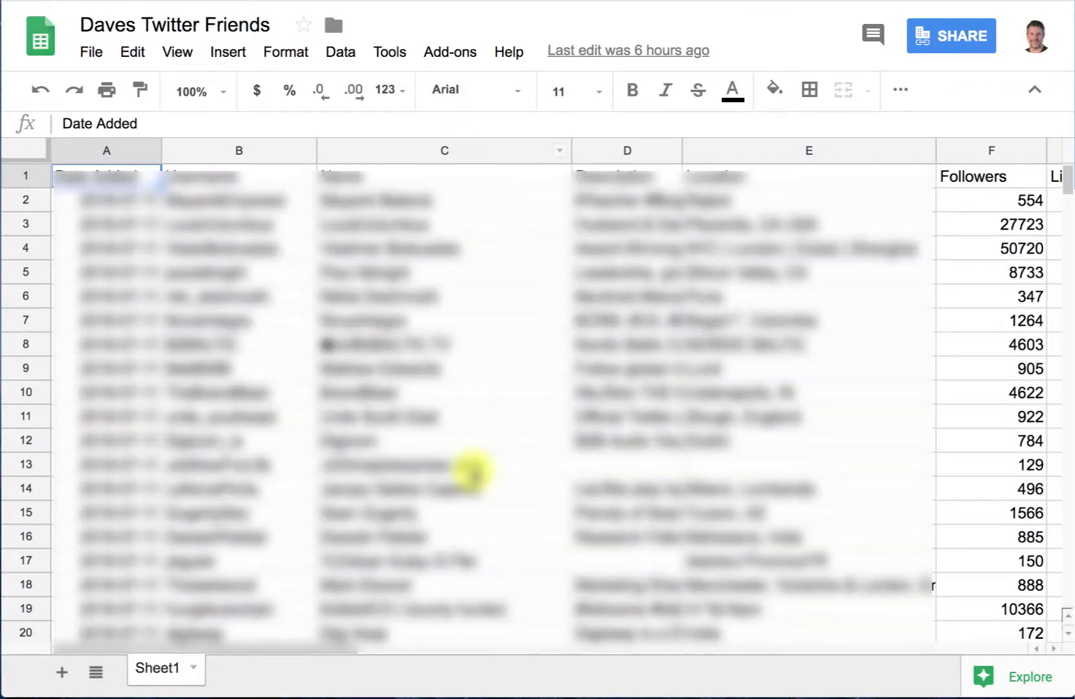
pyautogui.scroll(-4, 472, 469)
pyautogui.hotkey('ctrl', 'r')
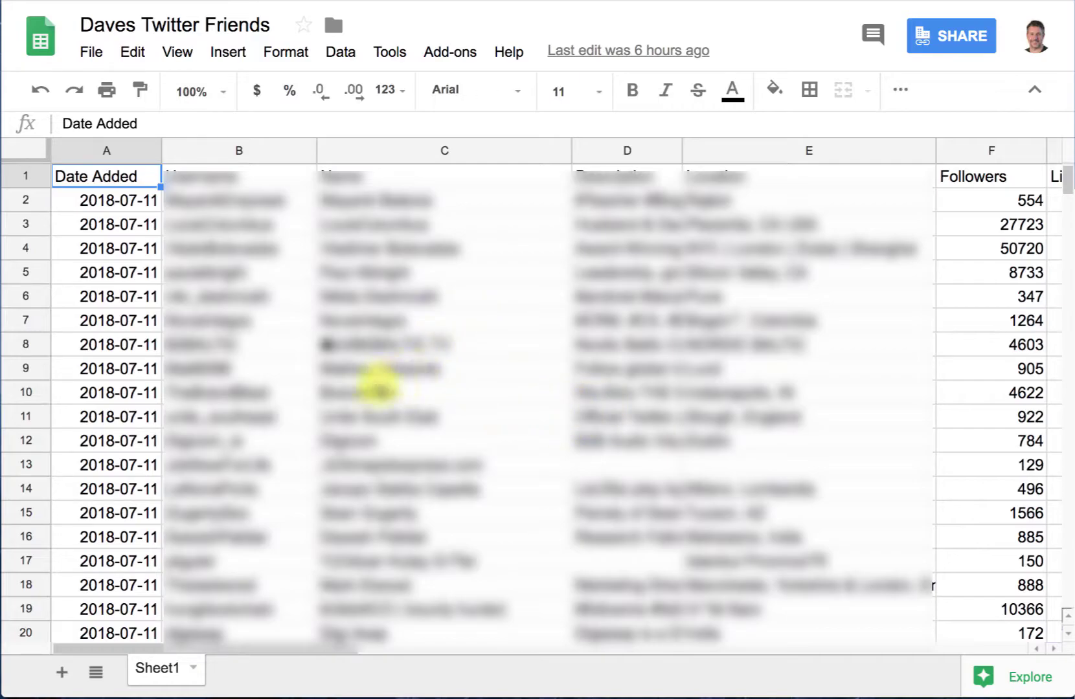
# Back in Azuqua, save the Twitter Follow FLO and turn it on so it runs on its schedule
pyautogui.click(333, 5)
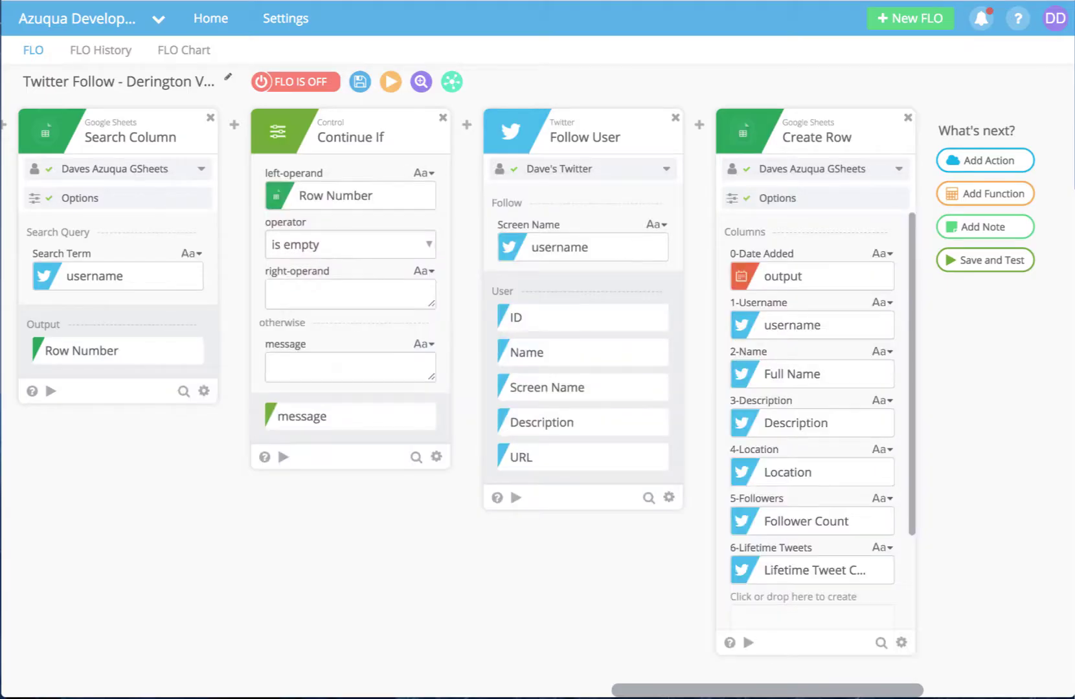
pyautogui.click(360, 90)
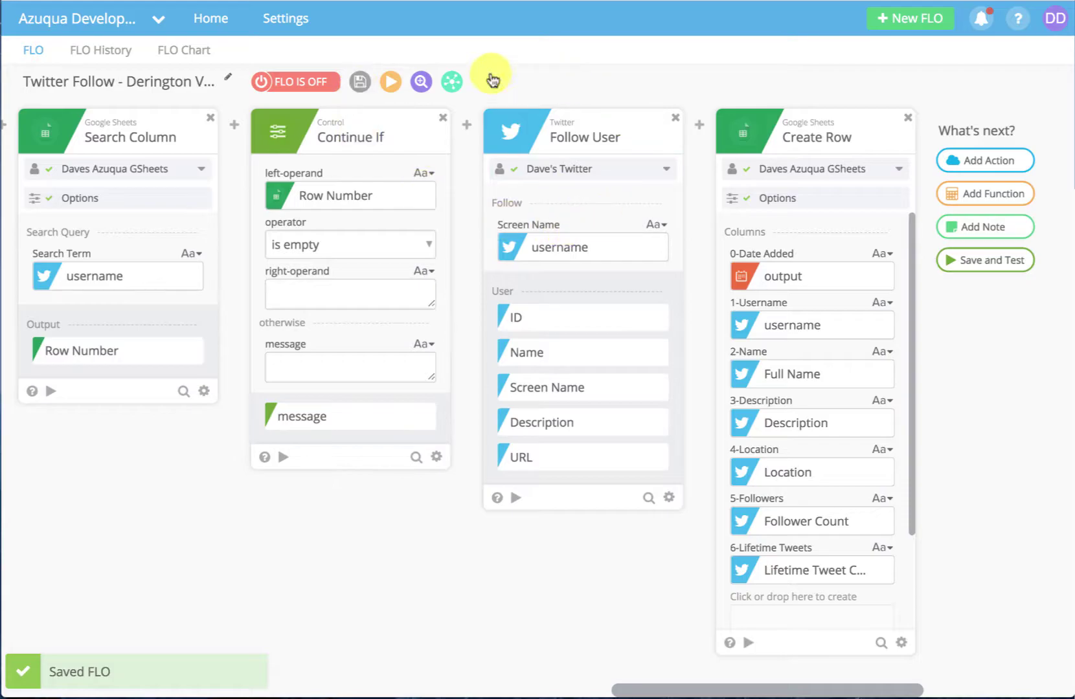
pyautogui.click(275, 105)
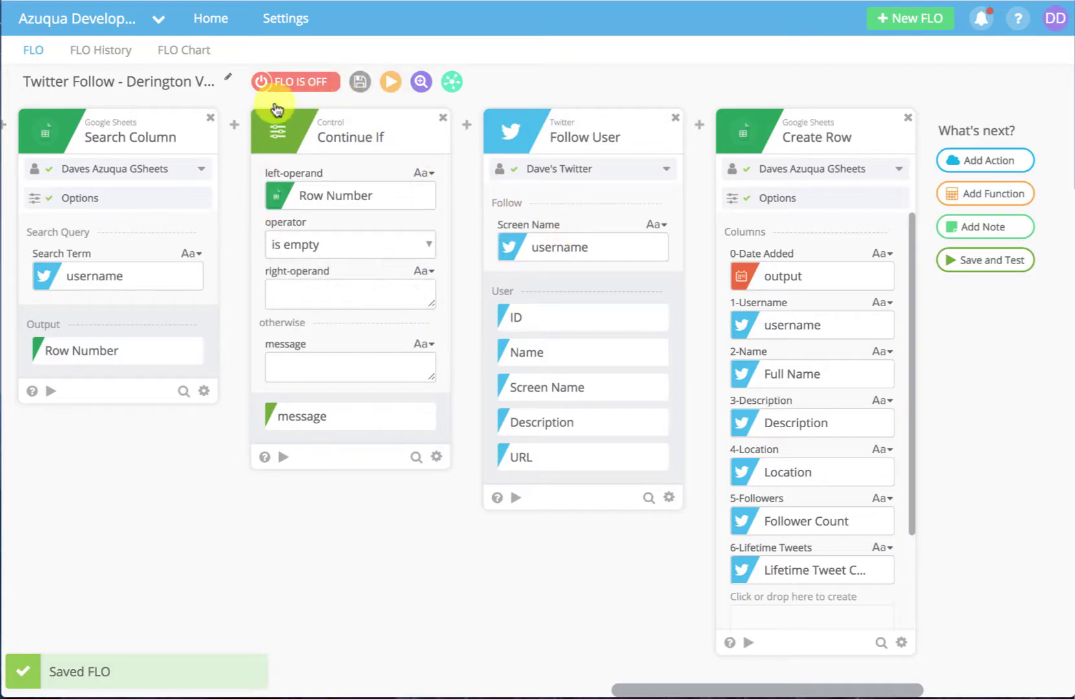
pyautogui.click(307, 84)
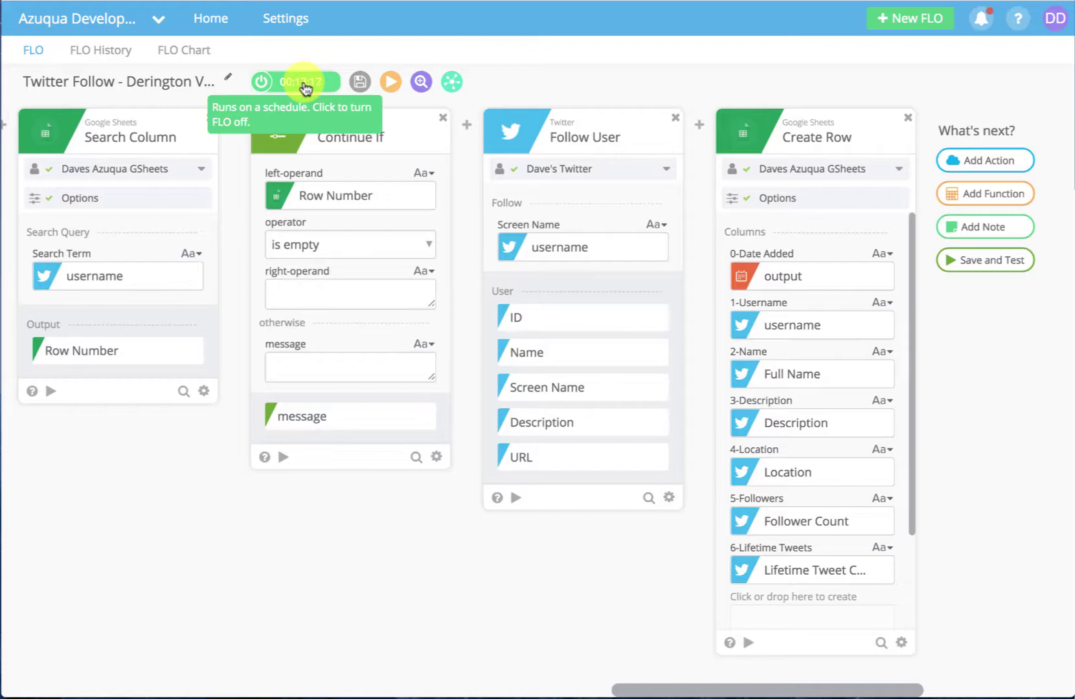
# Run the FLO manually by having it check Twitter for new data, repeating the check until a record is processed
pyautogui.click(391, 83)
pyautogui.click(534, 167)
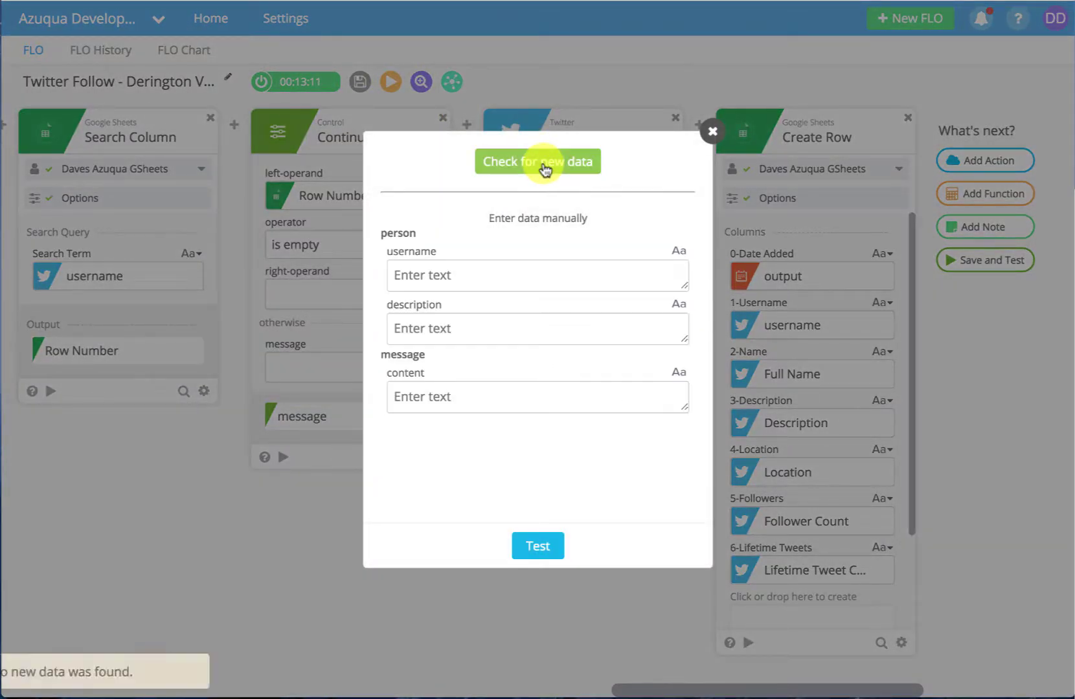
pyautogui.click(543, 162)
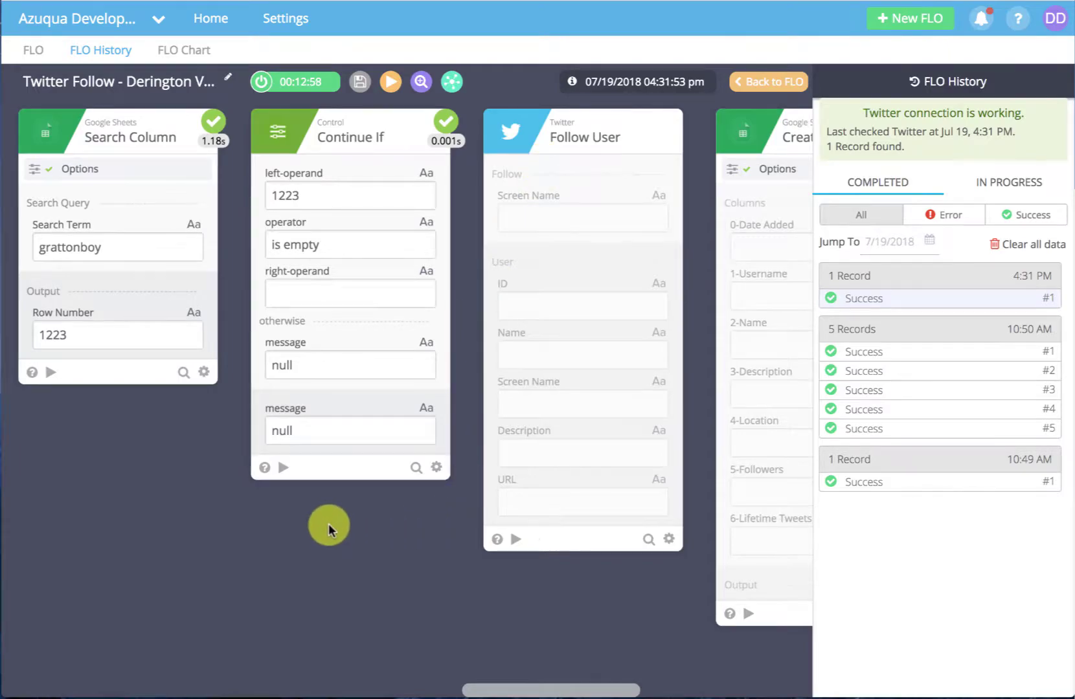
# Read the full message content in the run's Monitor Keywords card, highlight the DigitalTransformation hashtag, and close the details
pyautogui.hscroll(-15, 330, 522)
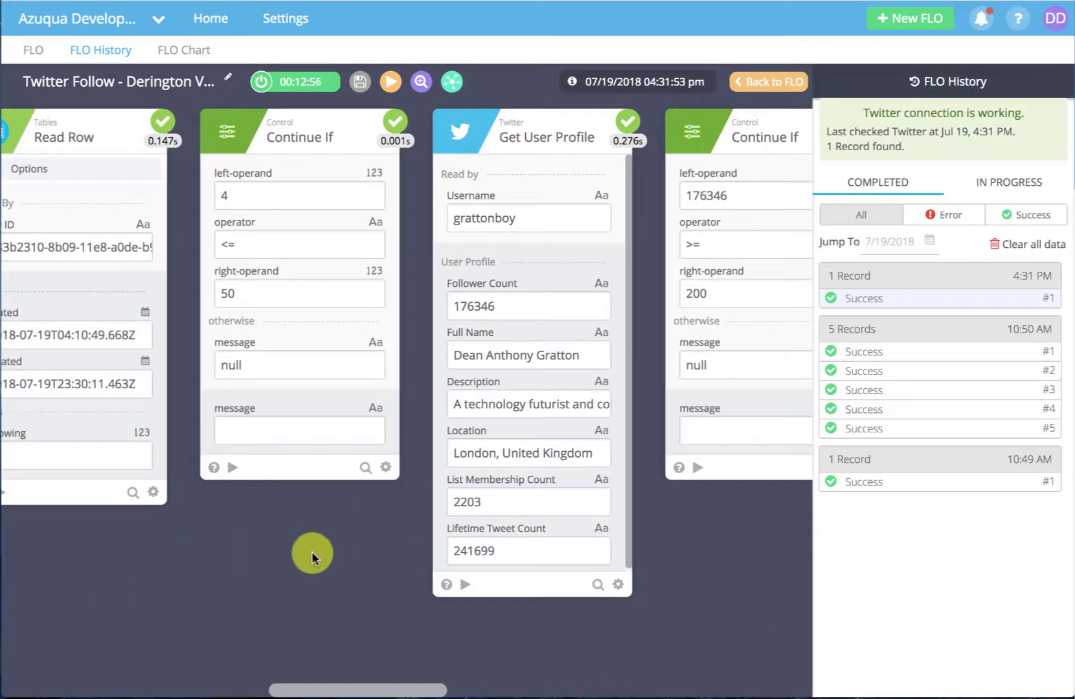
pyautogui.hscroll(-20, 326, 550)
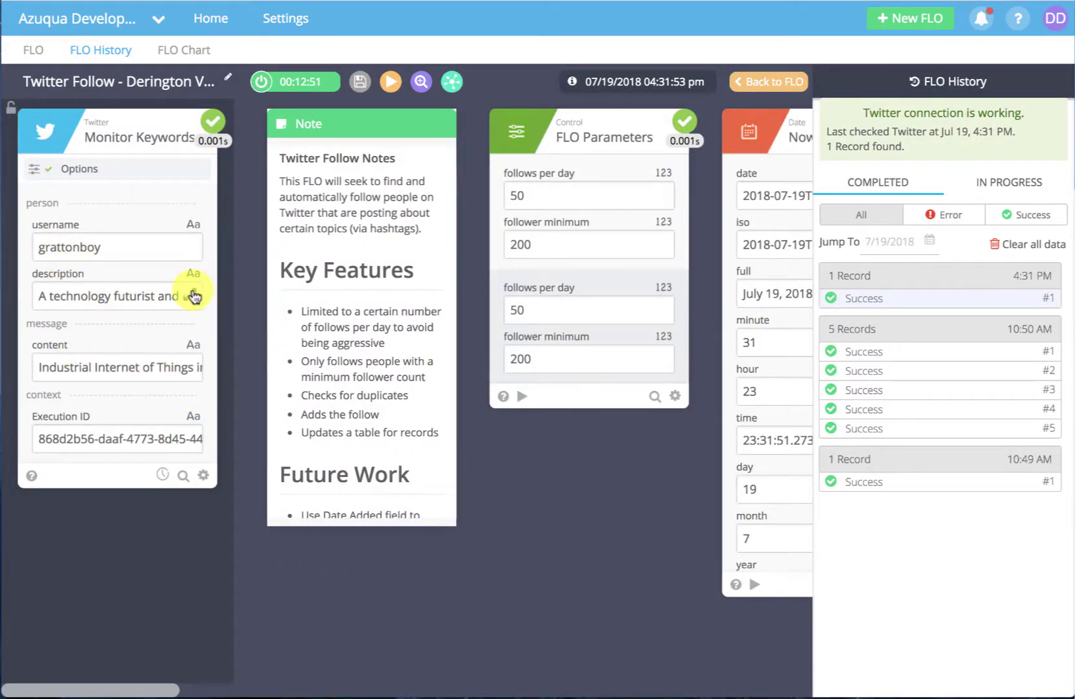
pyautogui.click(195, 366)
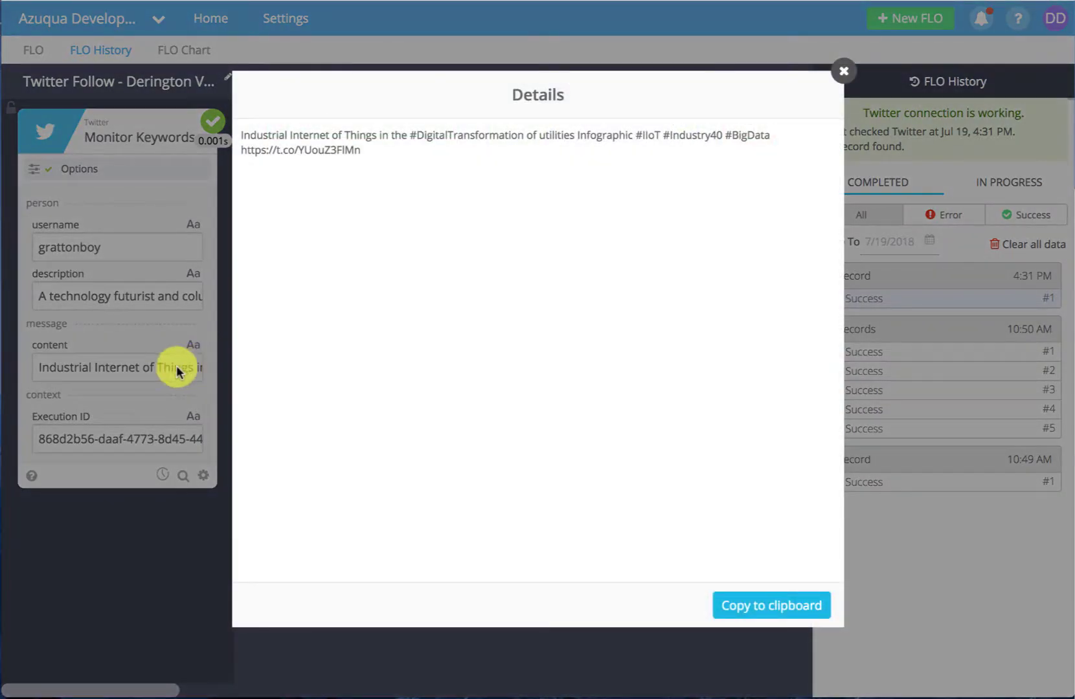
pyautogui.doubleClick(432, 141)
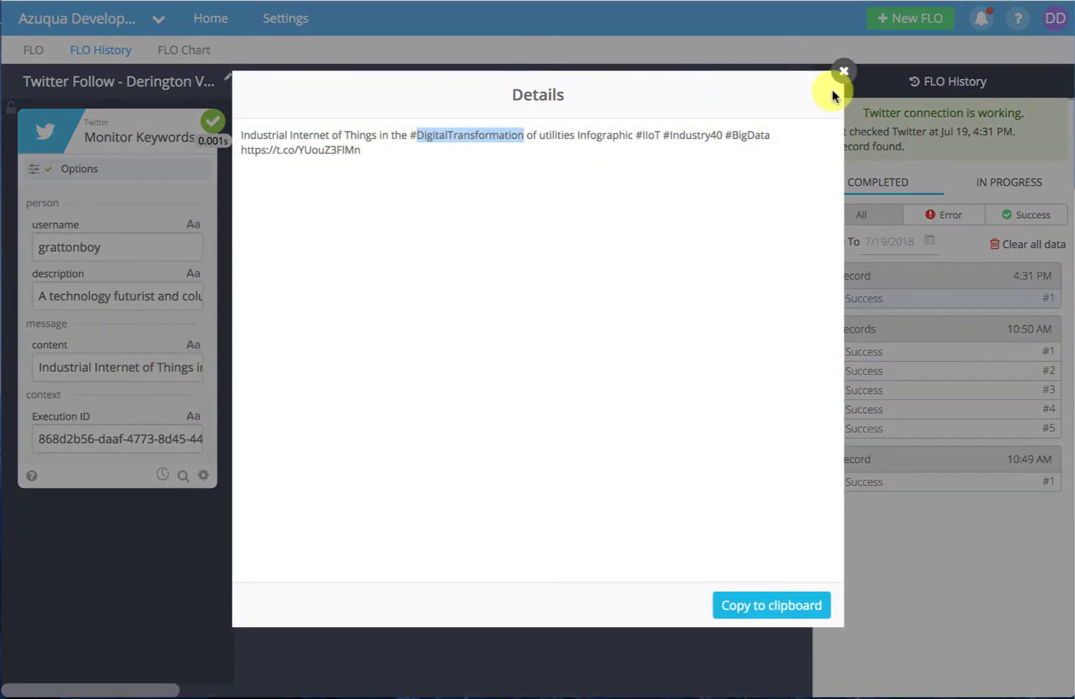
pyautogui.click(843, 72)
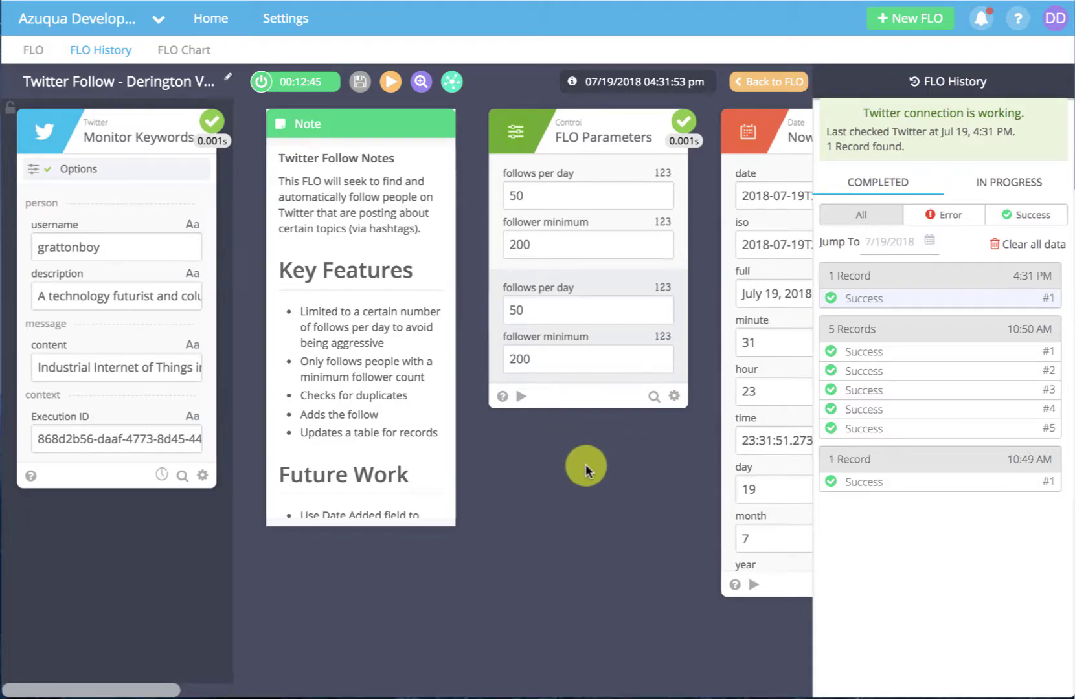
# Examine the run's values card by card, from FLO Parameters to the Continue If after Search Column
pyautogui.hscroll(5, 585, 464)
pyautogui.hscroll(1, 585, 469)
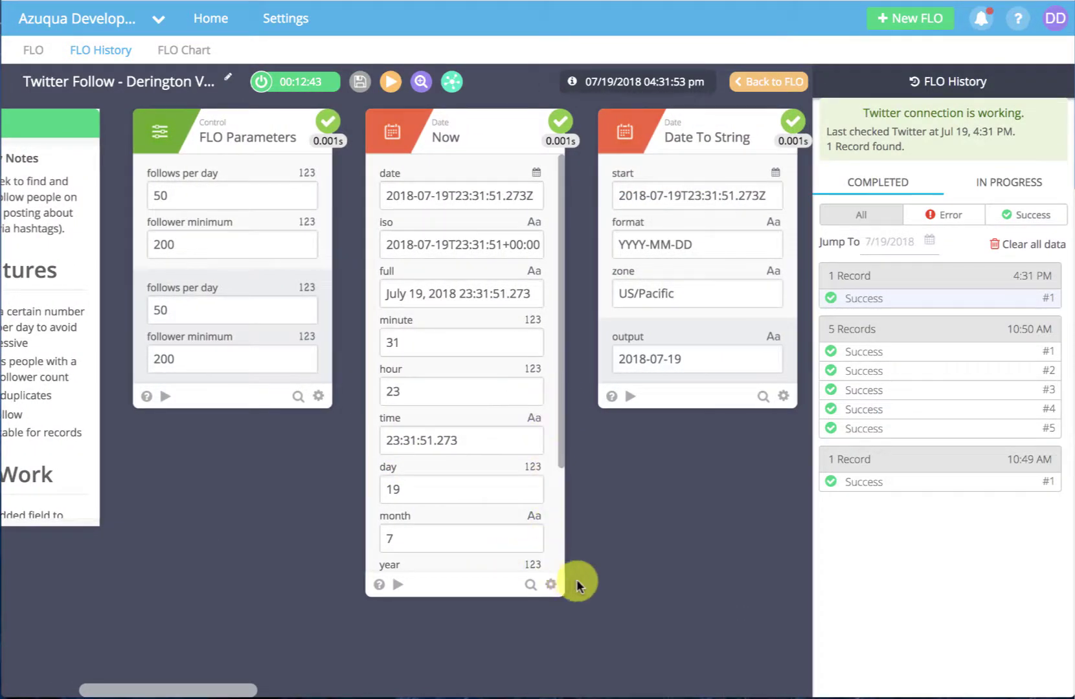
pyautogui.hscroll(5, 588, 581)
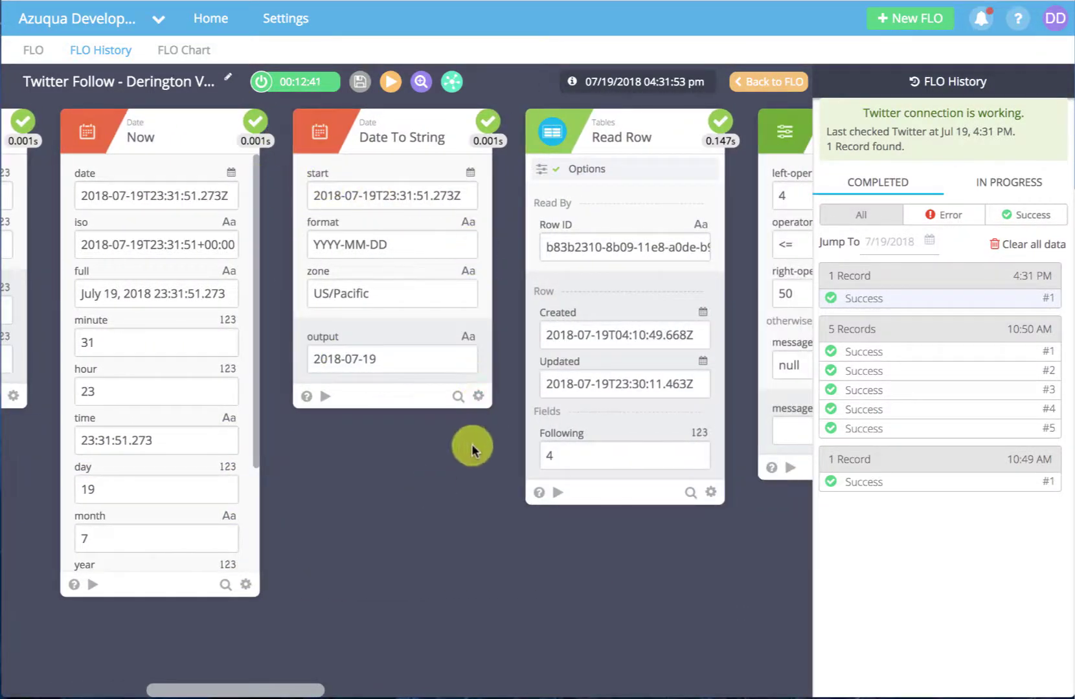
pyautogui.hscroll(7, 472, 444)
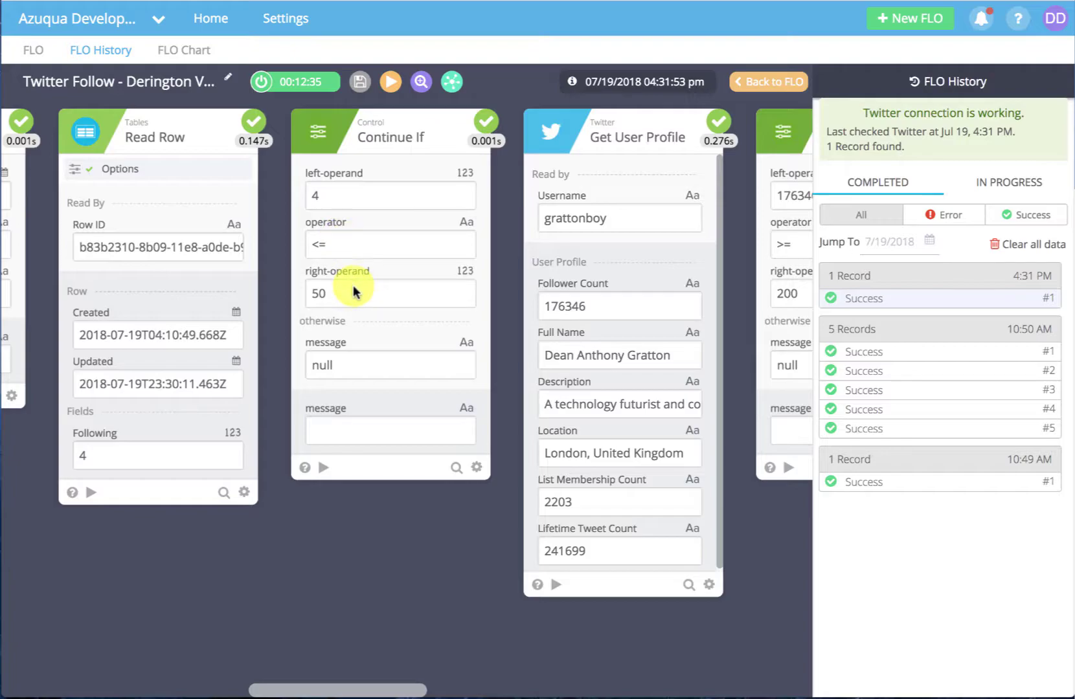
pyautogui.hscroll(6, 396, 468)
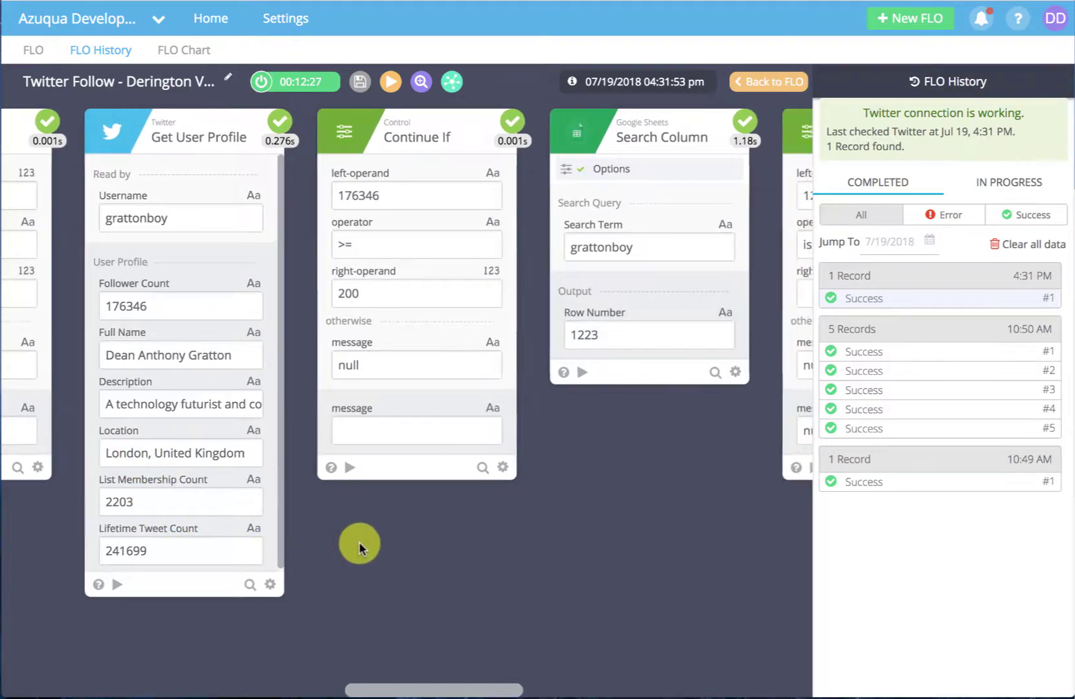
pyautogui.hscroll(2, 359, 541)
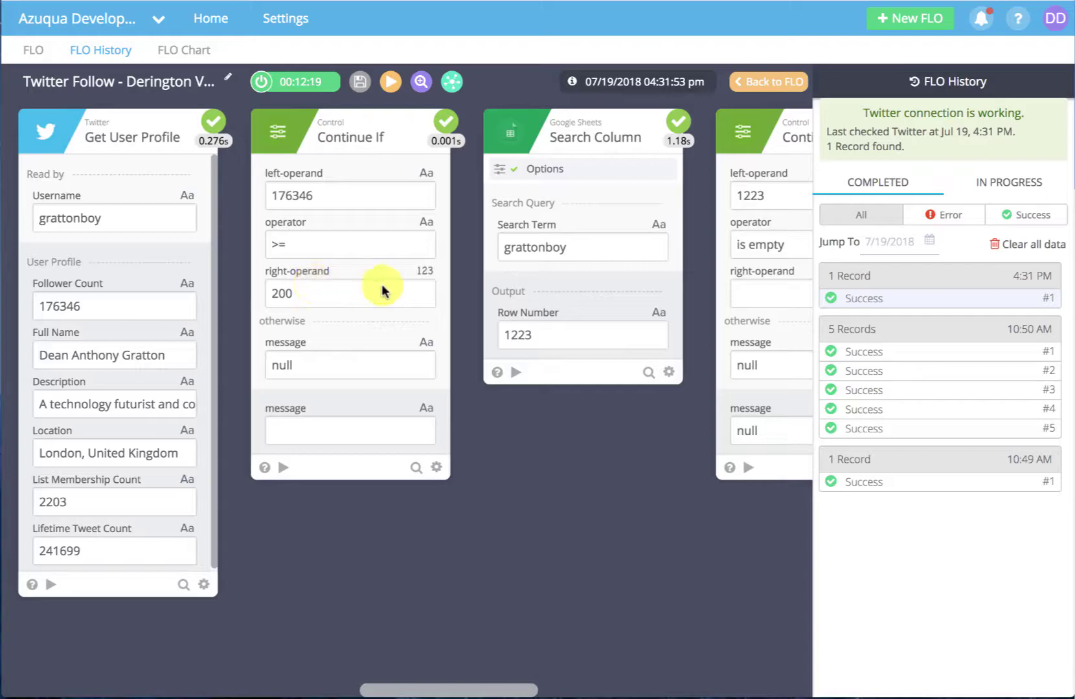
pyautogui.hscroll(5, 421, 272)
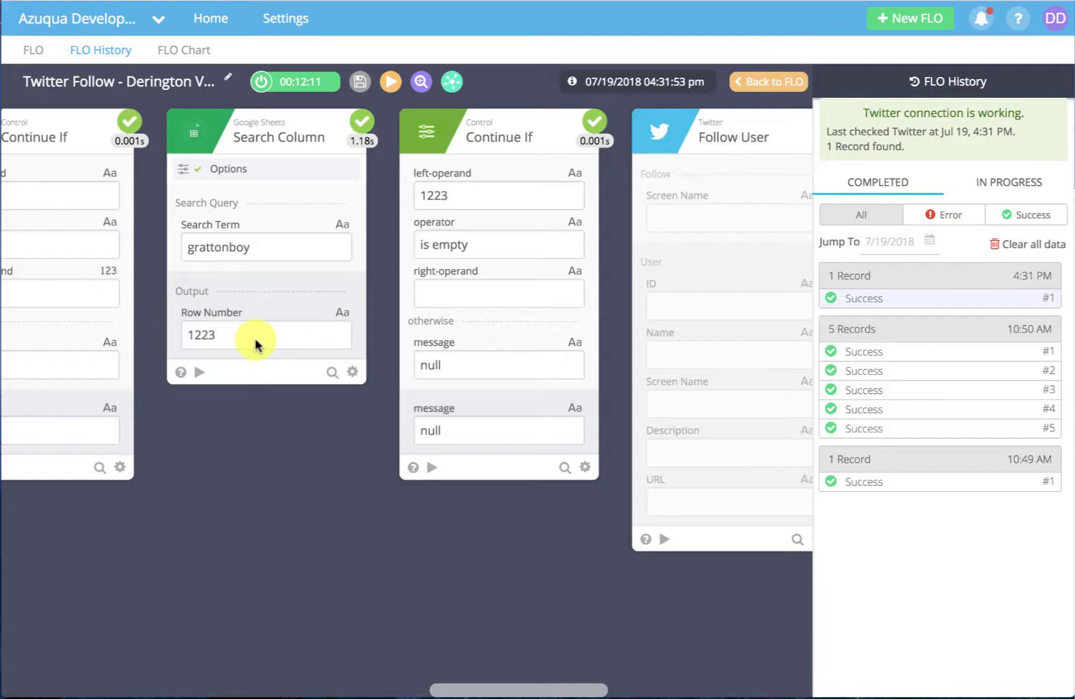
# Open record #1 of the 10:50 AM run, examine its Follow User and Create Row values, and return to the FLO design
pyautogui.click(900, 352)
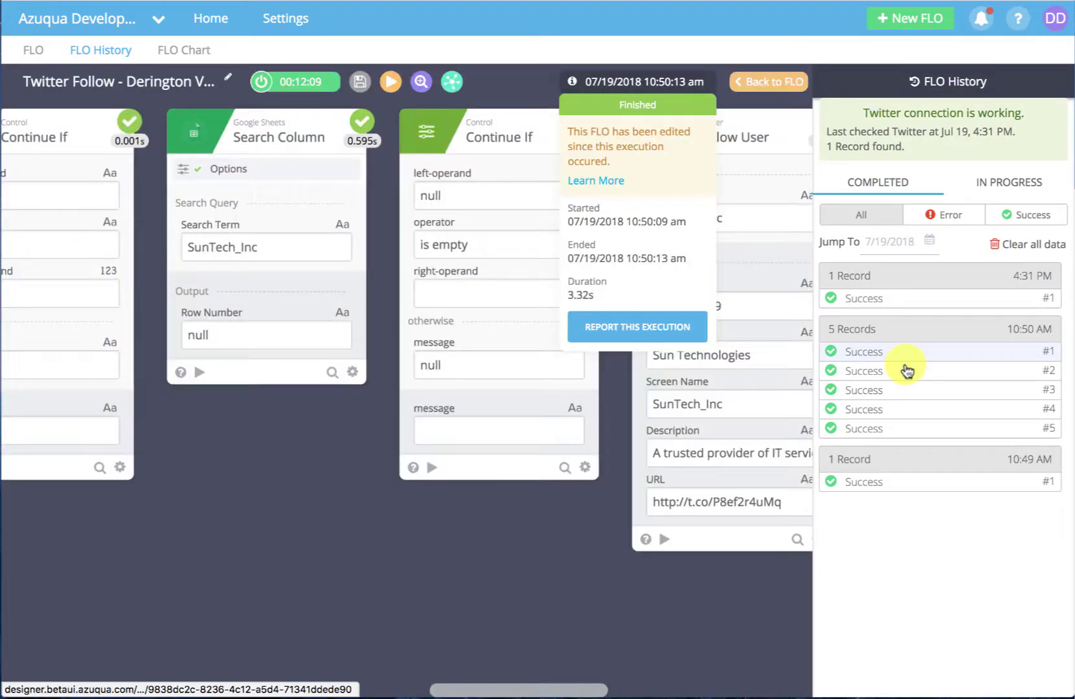
pyautogui.hscroll(10, 657, 456)
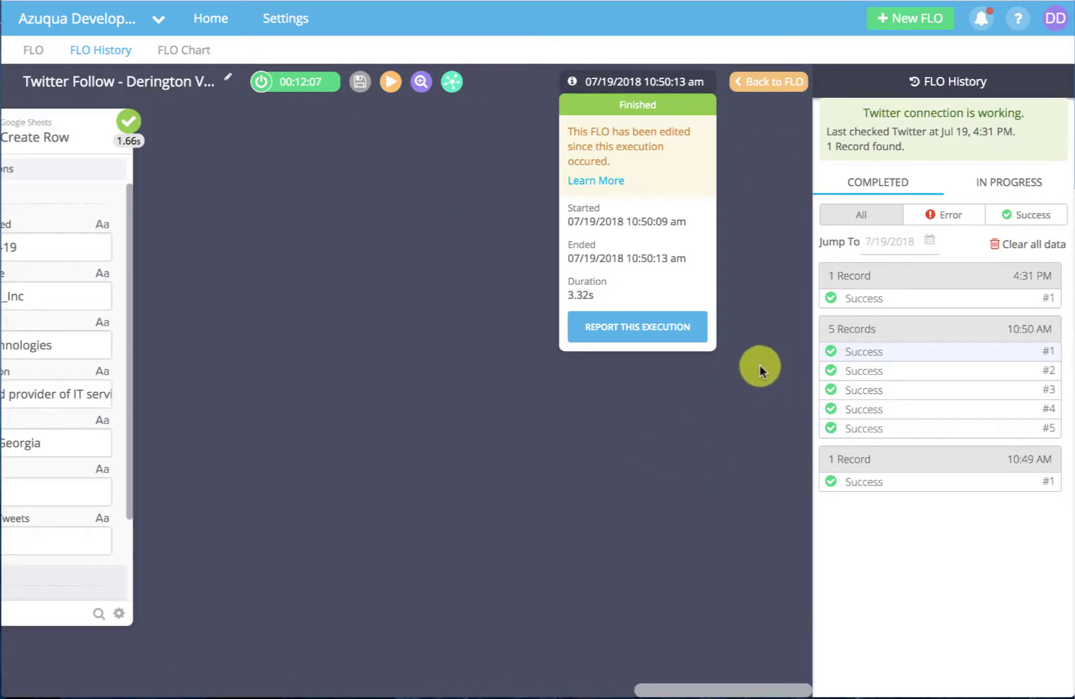
pyautogui.hscroll(-10, 465, 377)
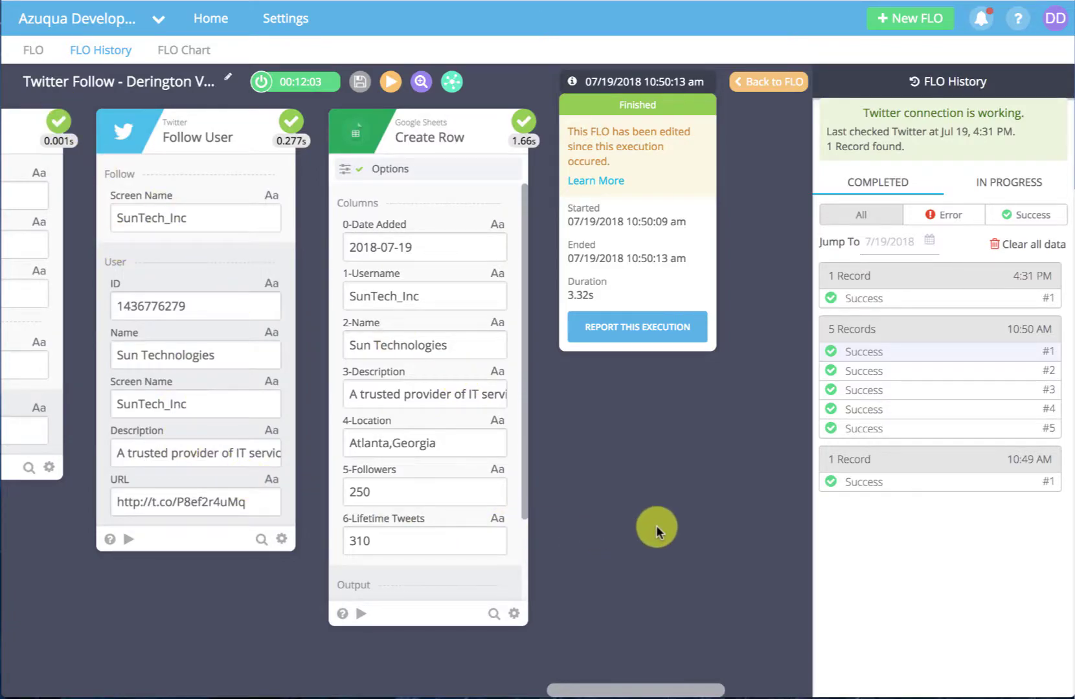
pyautogui.click(763, 83)
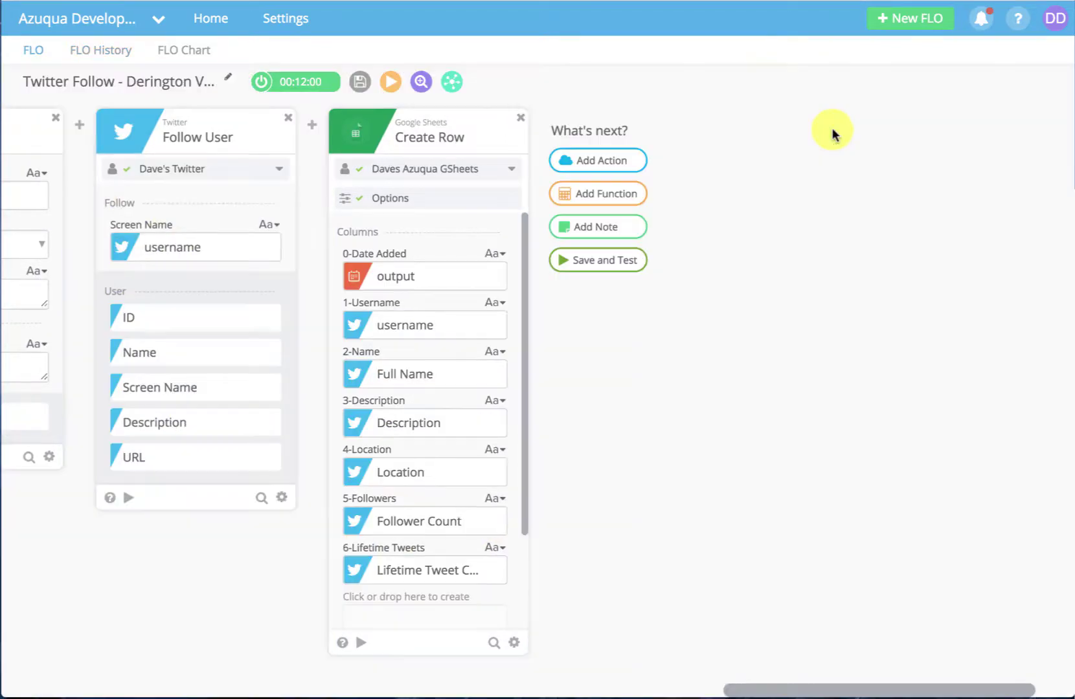
pyautogui.hscroll(-8, 770, 240)
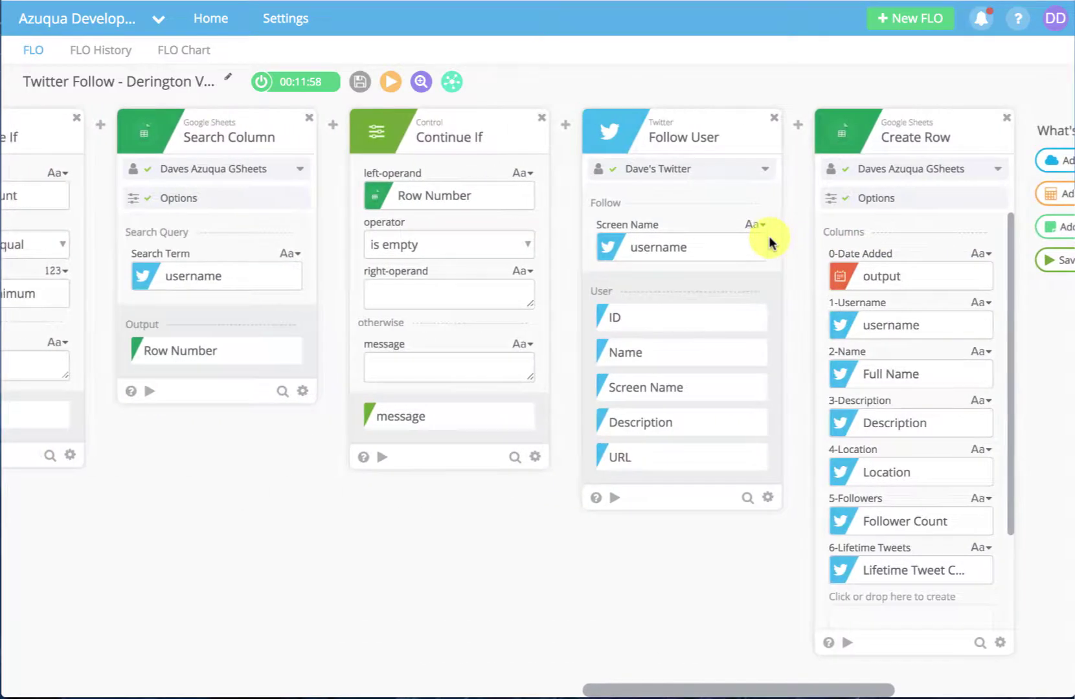